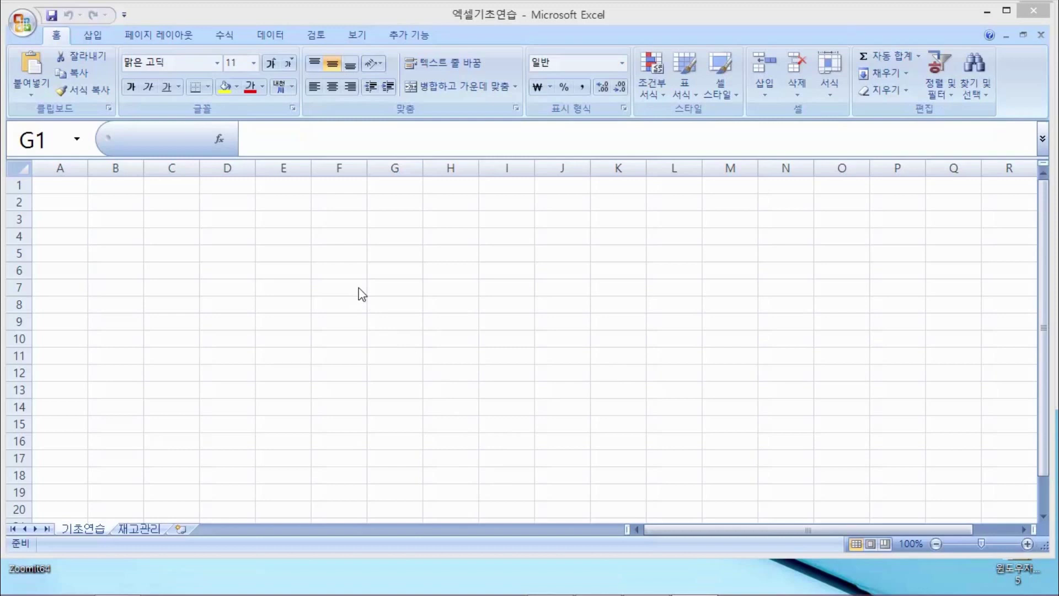
Edit cell D2 in place and move the selection among E2, C2, C4 and B2
left_click(259, 200)
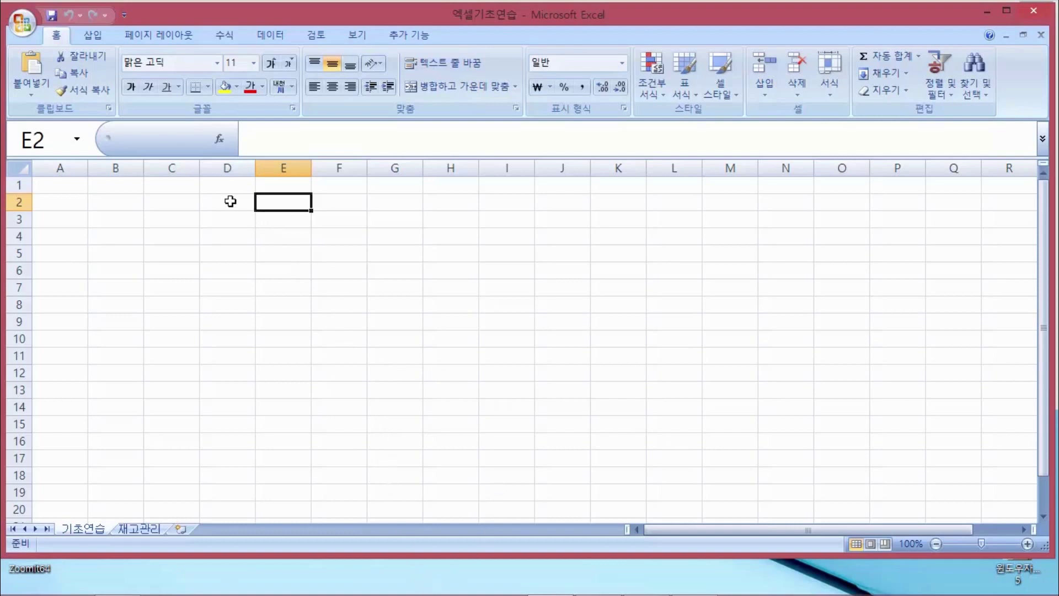
double_click(204, 200)
left_click(185, 200)
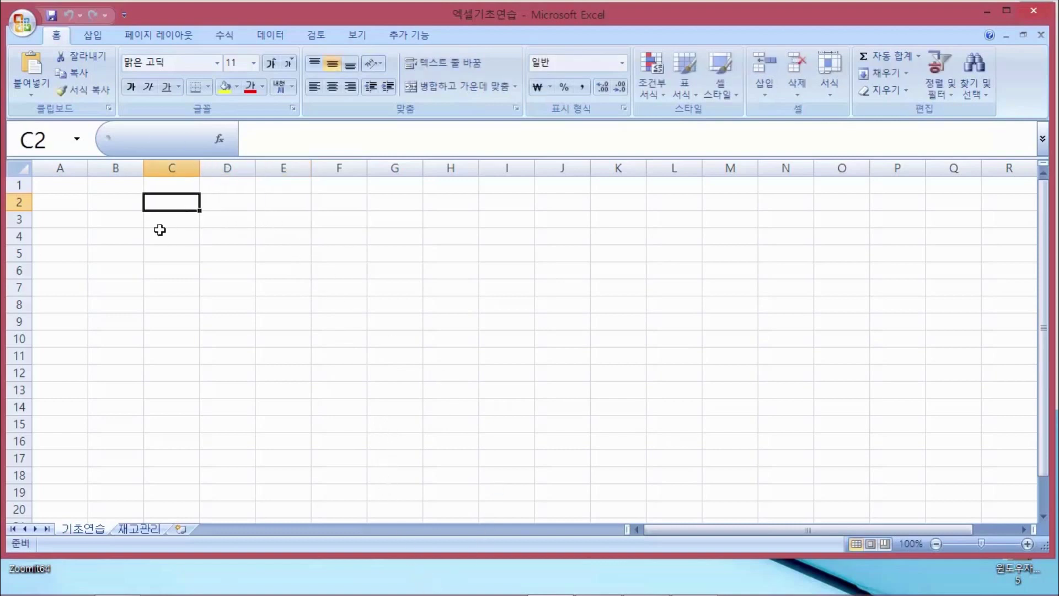
left_click(158, 230)
left_click(132, 199)
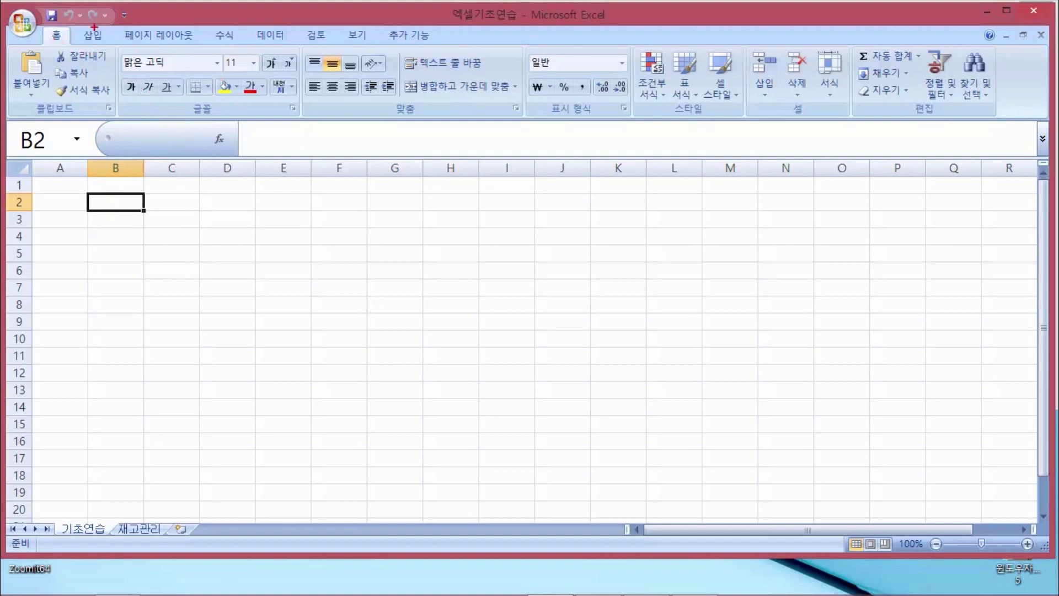
left_click_drag(10, 8, 1040, 135)
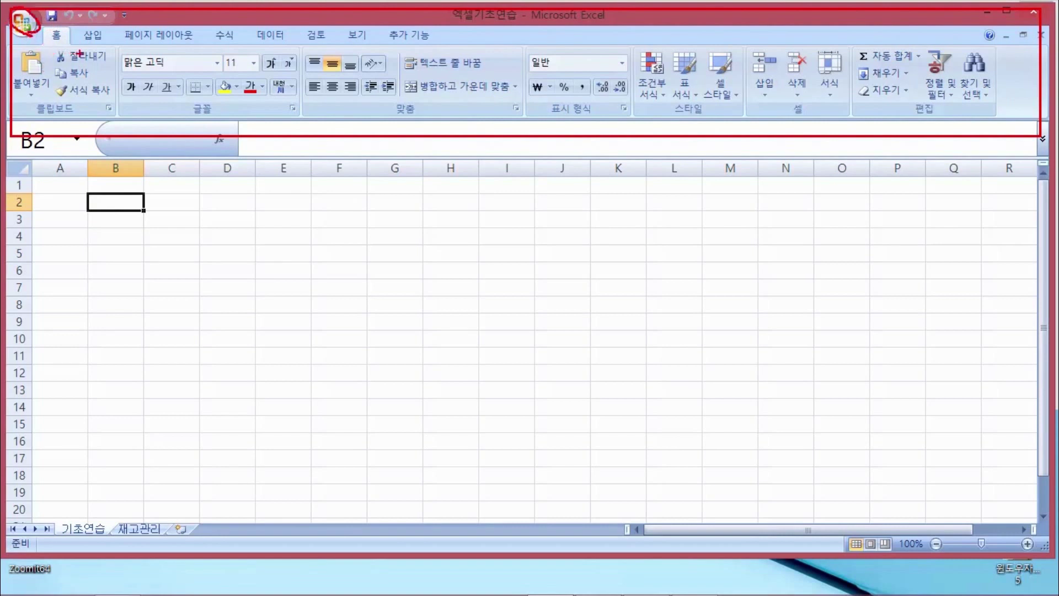
key("Escape")
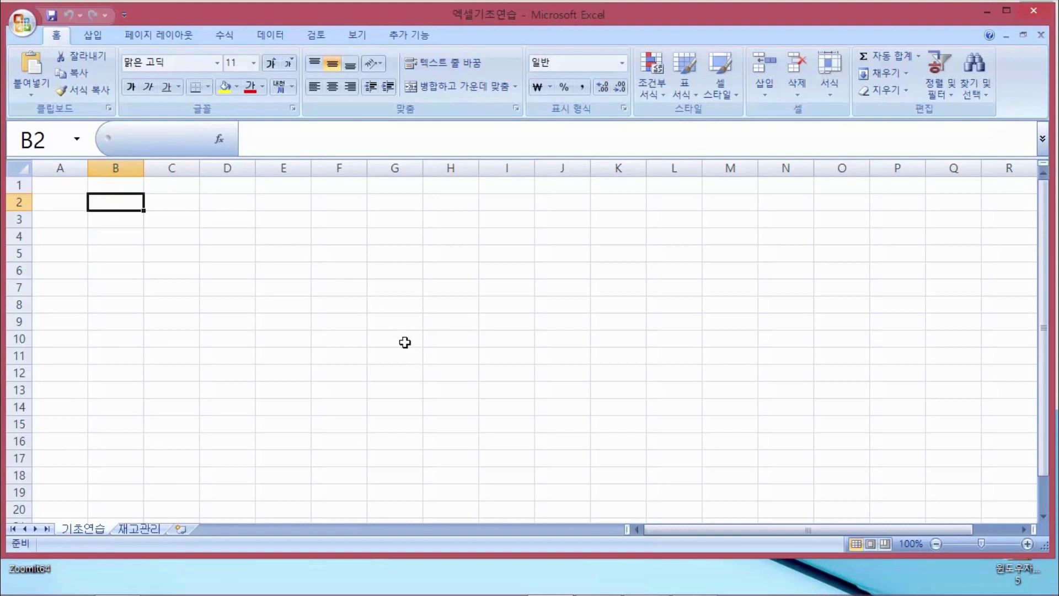
Write 리본메뉴 as the Notepad note's first line, then bring Excel back to the front
mouse_move(573, 593)
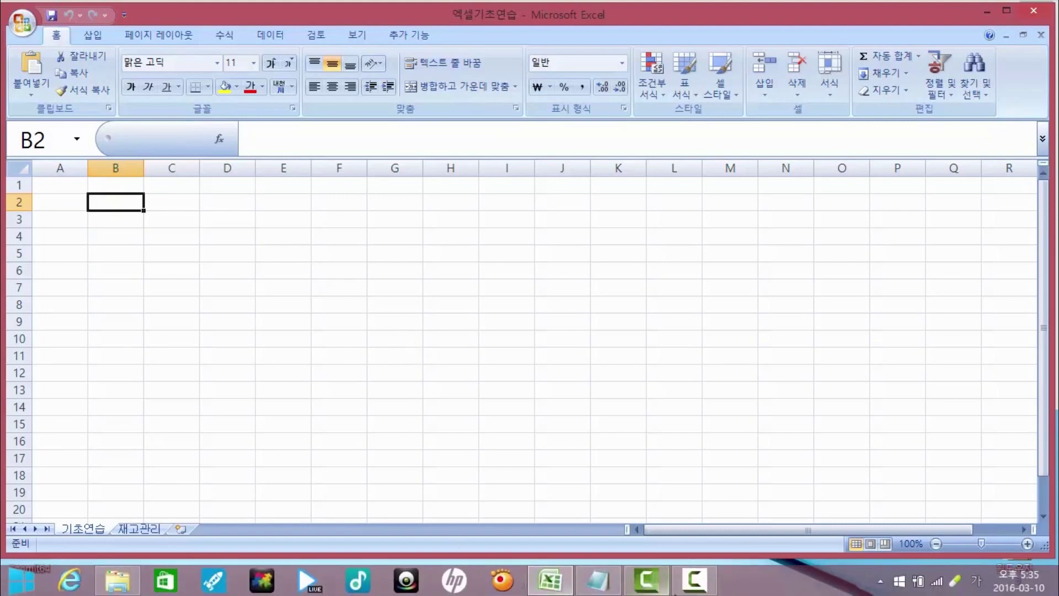
left_click(597, 584)
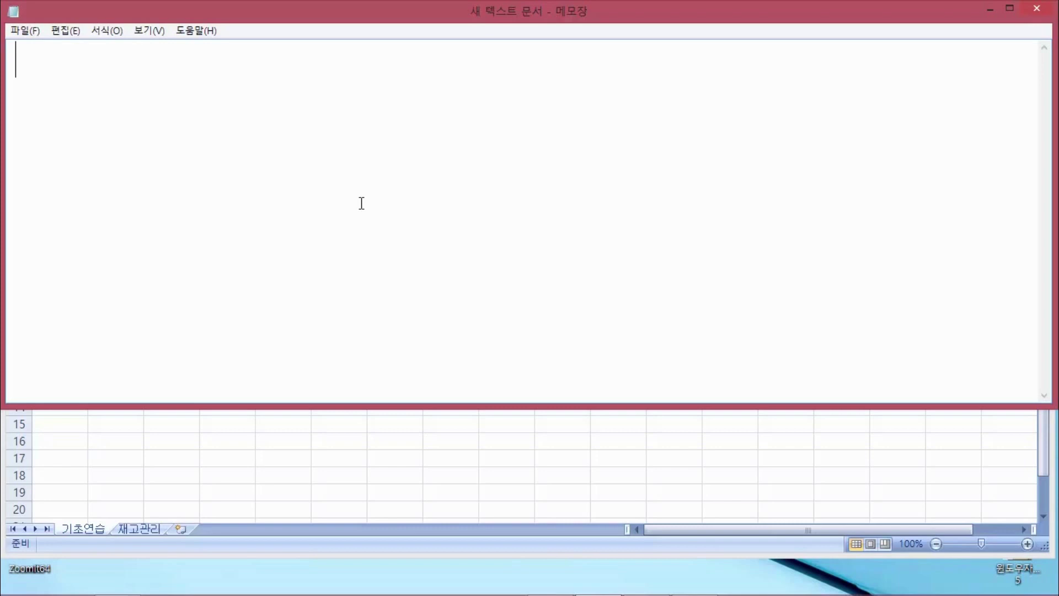
type("FL")
key("BackSpace")
key("BackSpace")
type("리본메뉴")
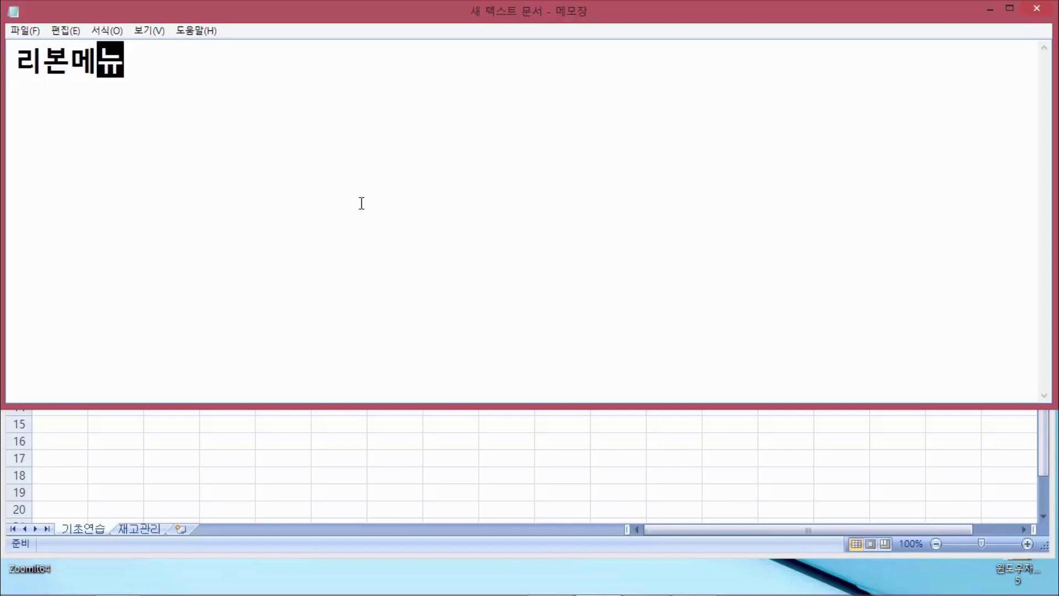
key("Return")
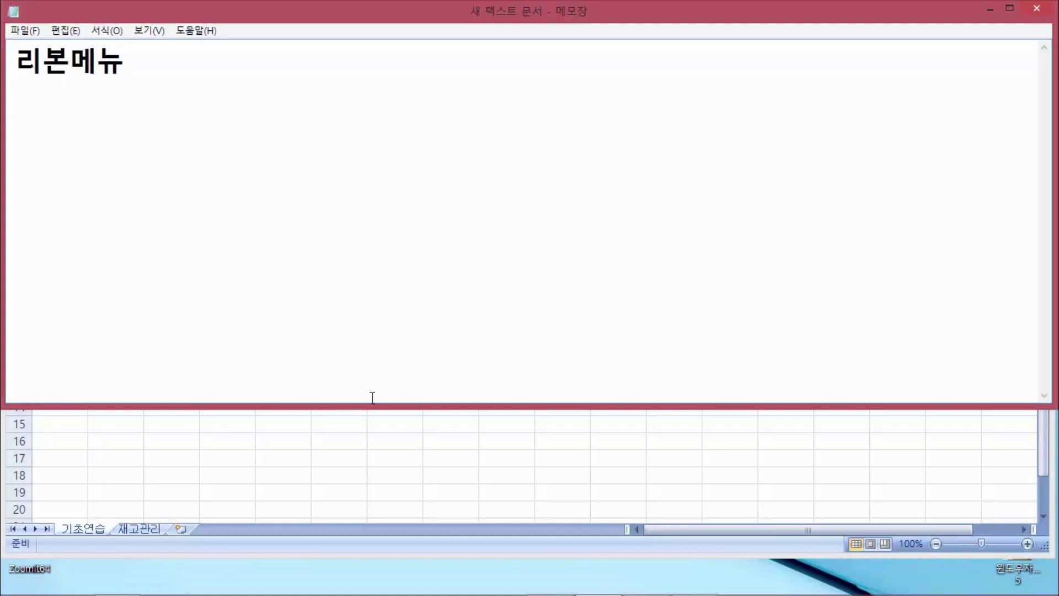
left_click(370, 425)
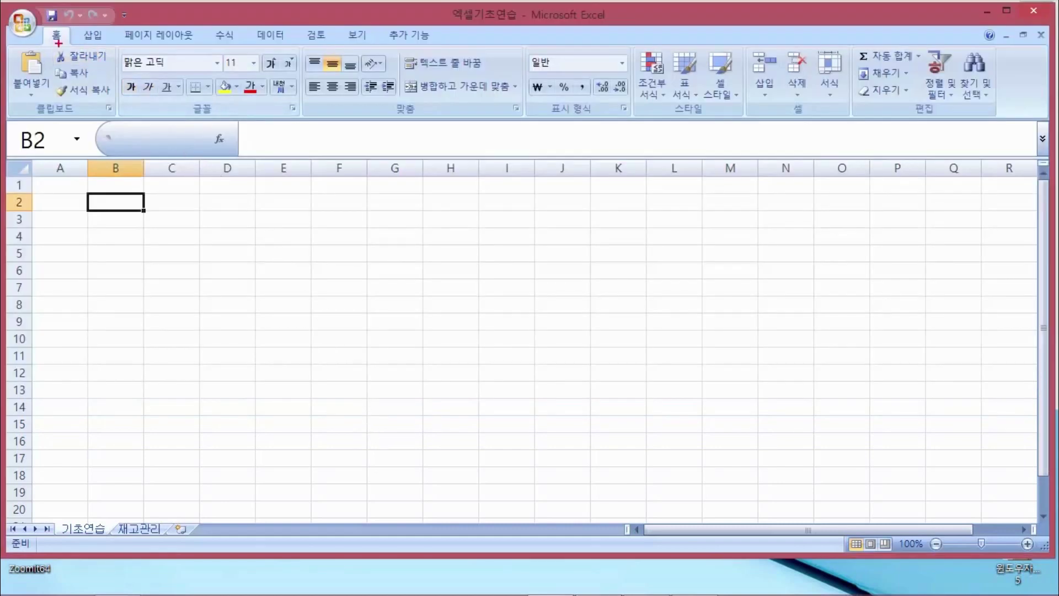
mouse_move(44, 43)
left_mouse_down()
mouse_move(236, 45)
mouse_move(245, 25)
mouse_move(275, 41)
left_mouse_up()
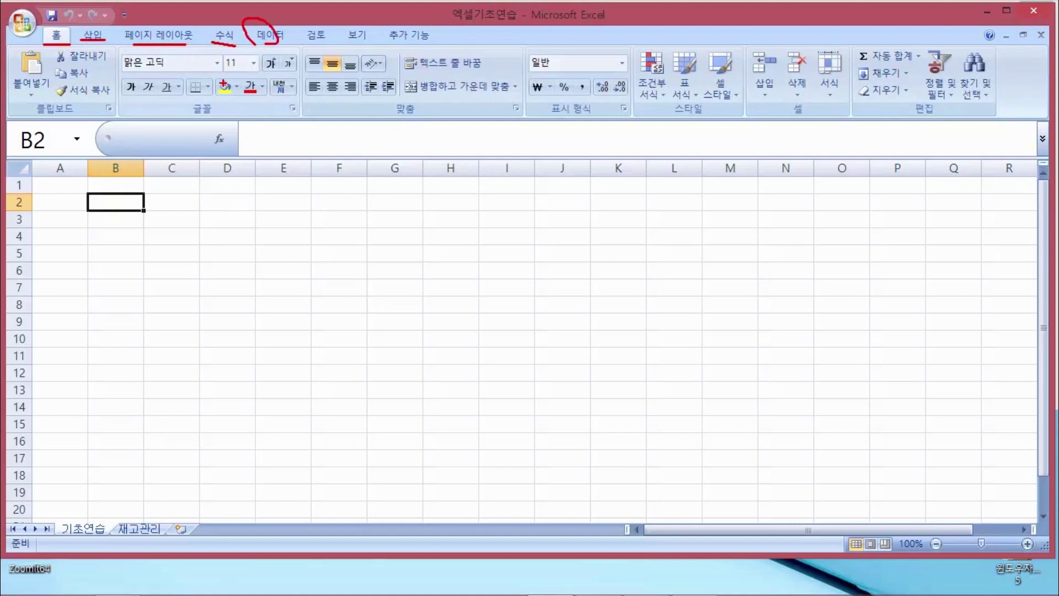
key("Escape")
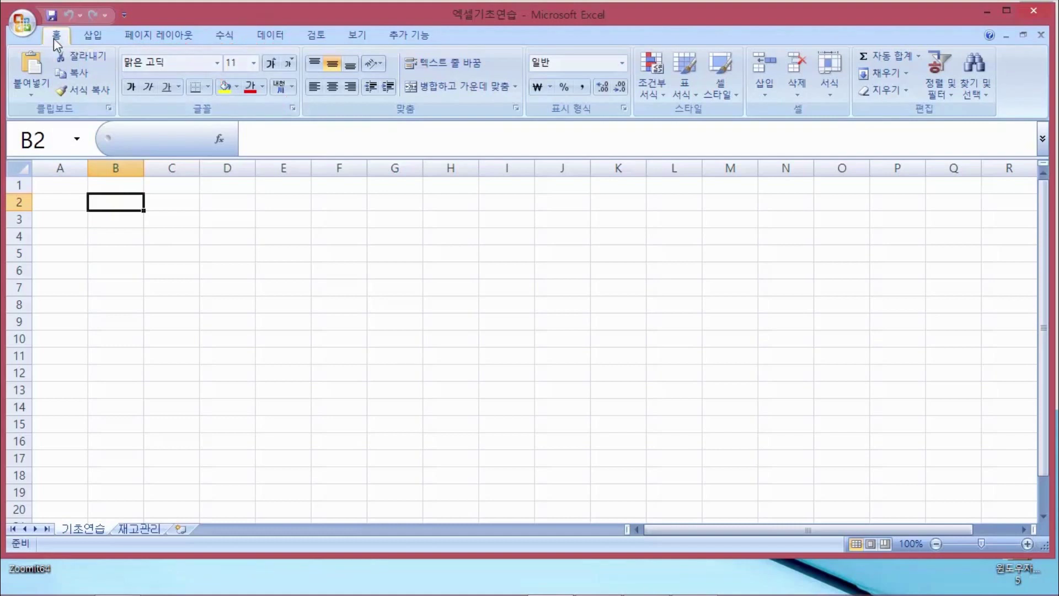
left_click(95, 34)
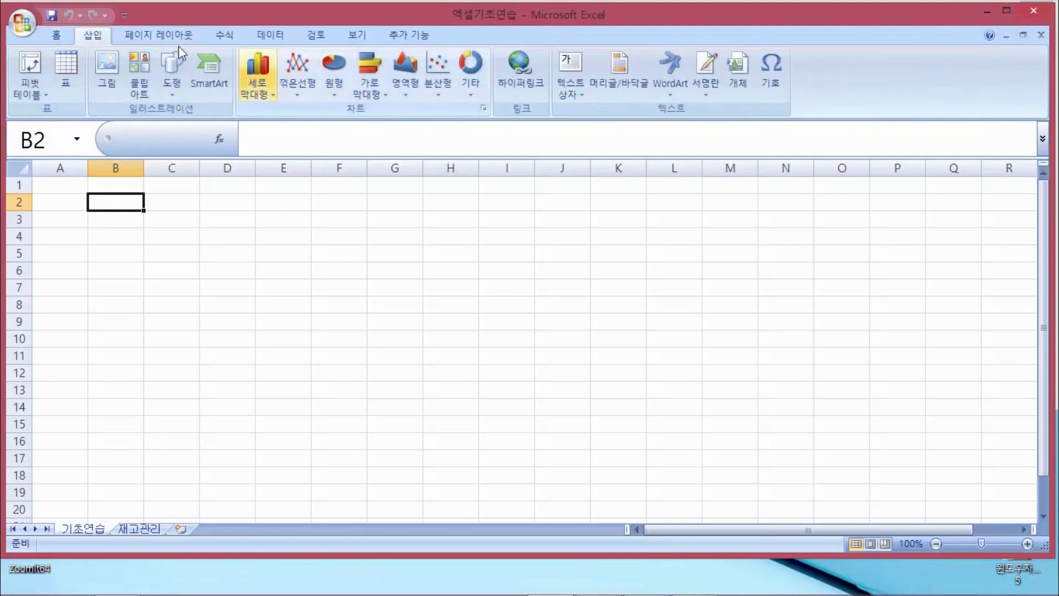
left_click(155, 33)
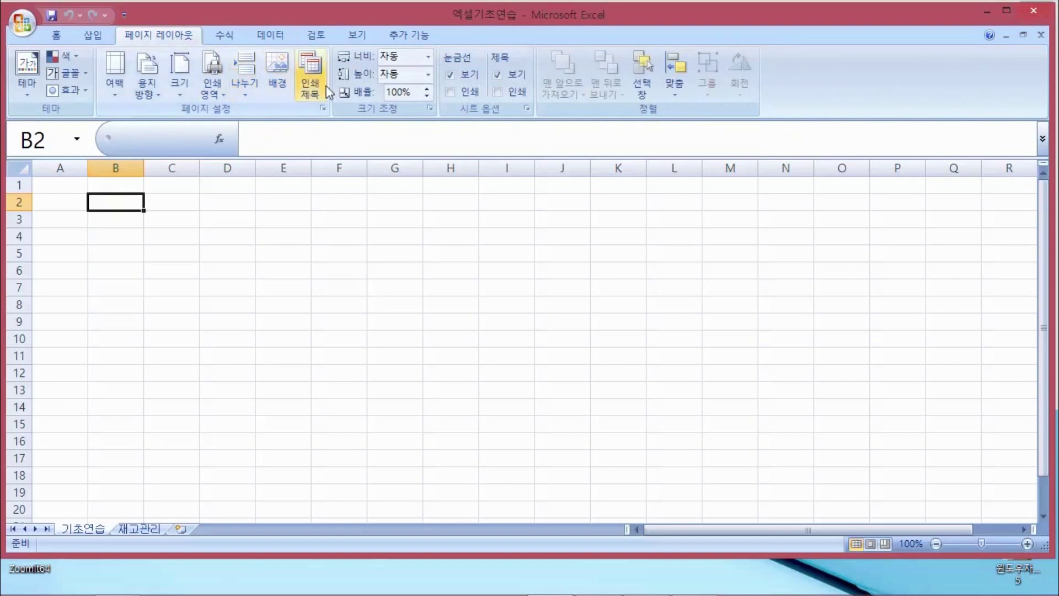
left_click(55, 32)
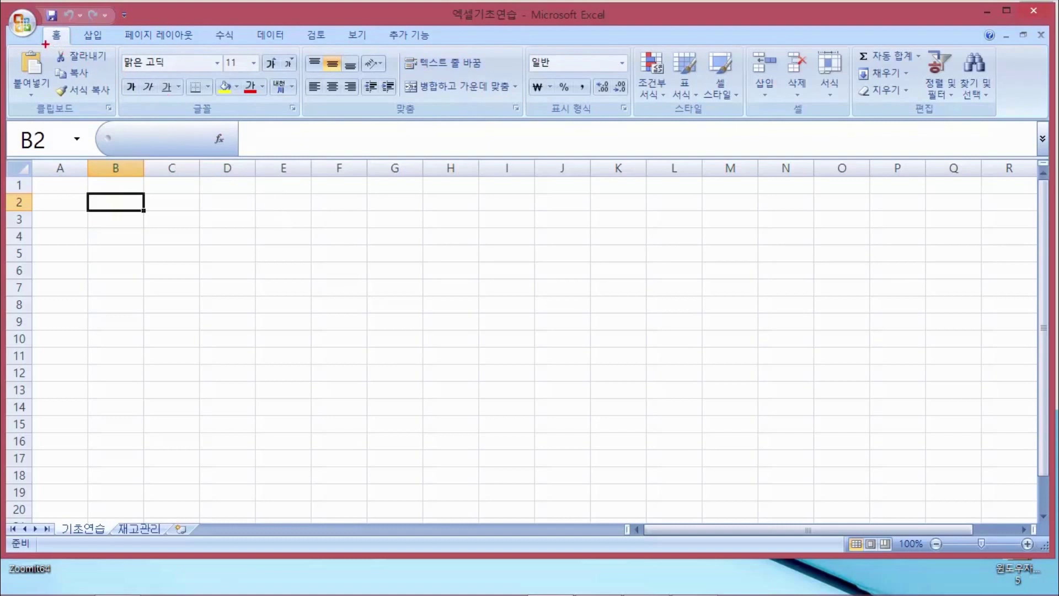
left_click_drag(44, 43, 64, 41)
mouse_move(389, 117)
left_mouse_down()
mouse_move(407, 116)
mouse_move(384, 109)
mouse_move(411, 100)
left_mouse_up()
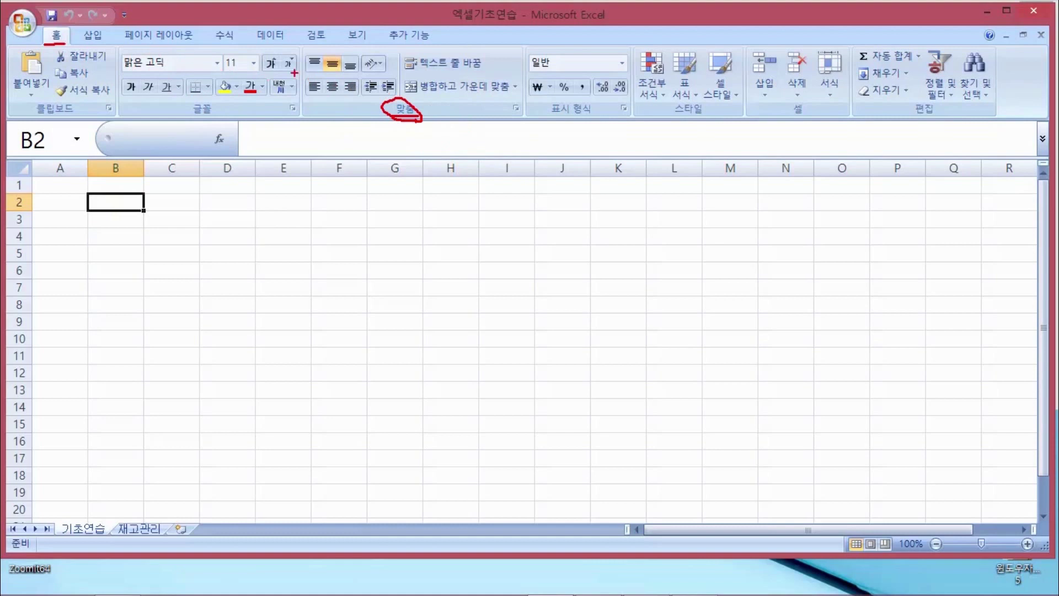
left_click_drag(538, 117, 591, 117)
left_click_drag(675, 113, 702, 112)
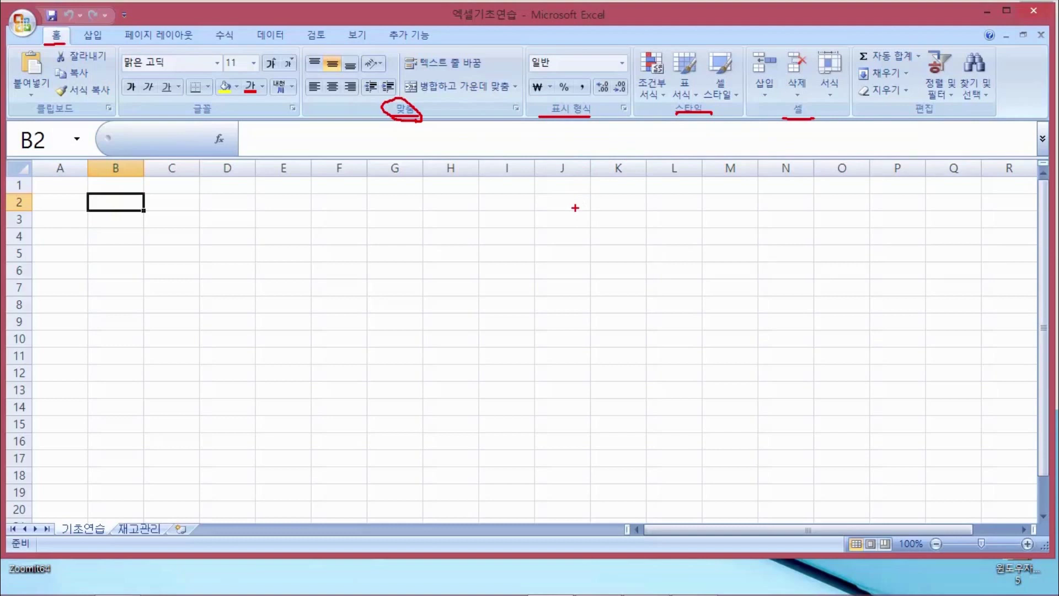
key("Escape")
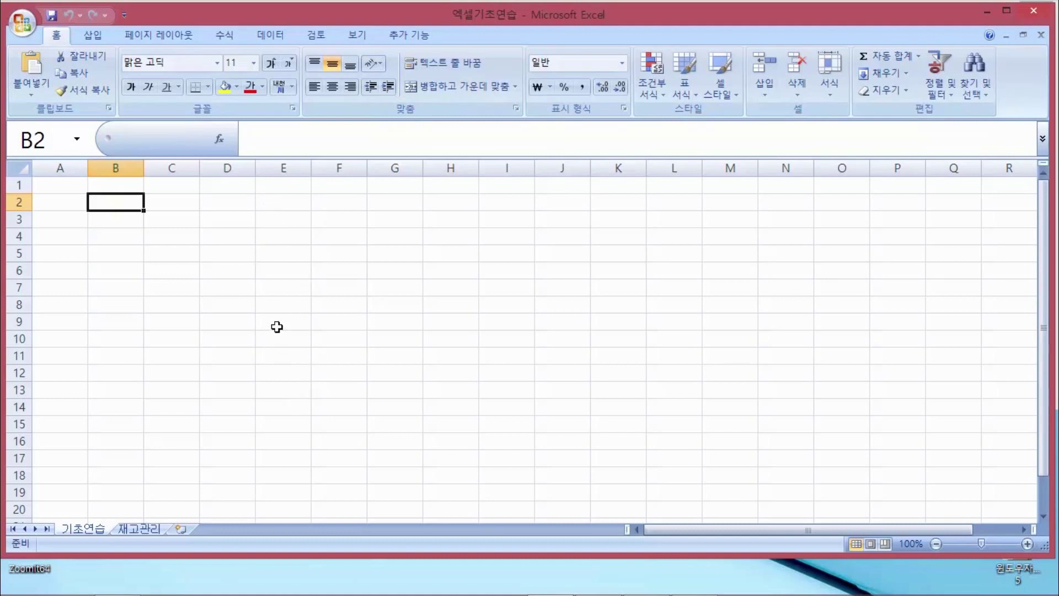
left_click(176, 203)
left_click(224, 217)
left_click(221, 253)
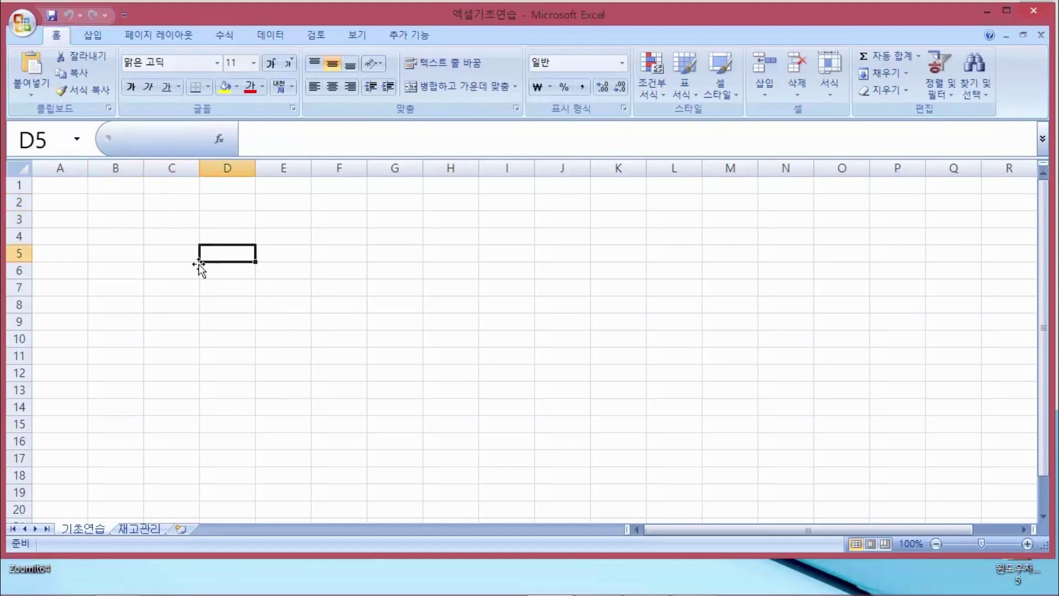
left_click(152, 234)
key("ctrl+2")
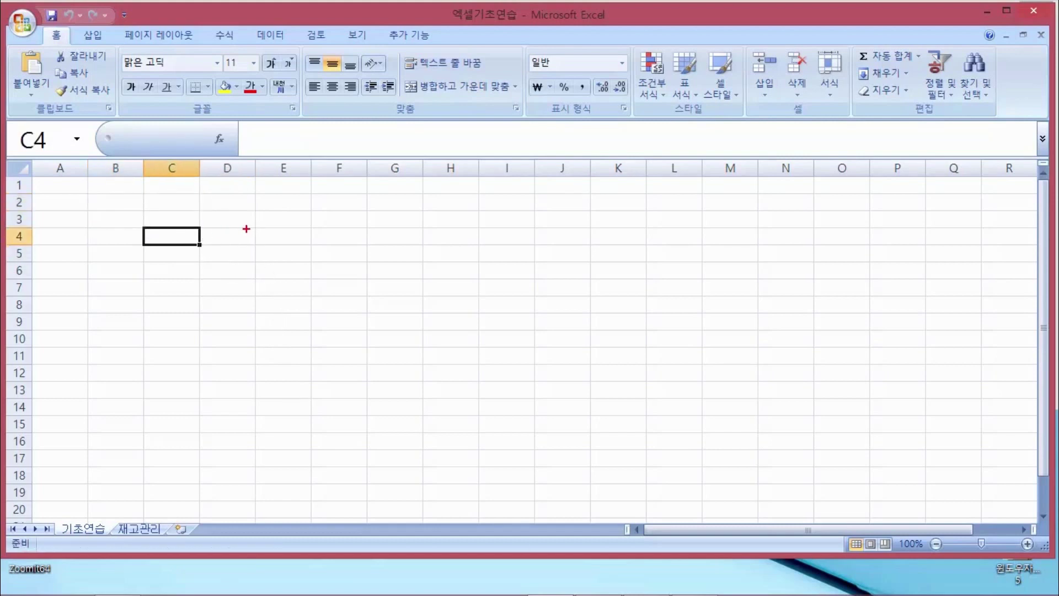
mouse_move(248, 224)
left_mouse_down()
mouse_move(244, 259)
mouse_move(276, 260)
mouse_move(265, 279)
mouse_move(289, 302)
left_mouse_up()
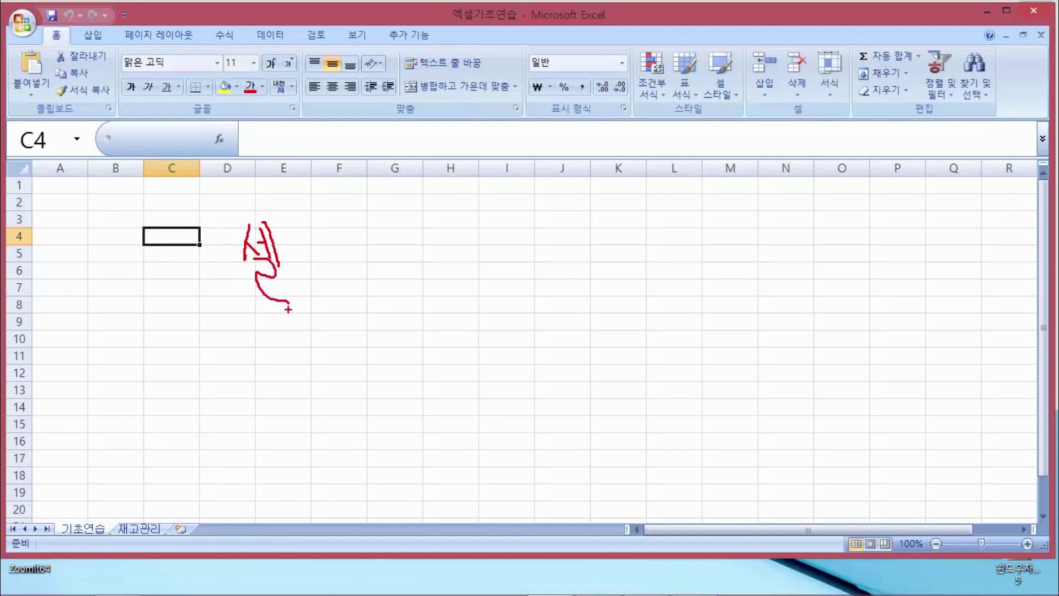
mouse_move(79, 533)
left_mouse_down()
mouse_move(110, 543)
mouse_move(84, 511)
mouse_move(110, 540)
mouse_move(158, 530)
mouse_move(161, 512)
mouse_move(228, 471)
mouse_move(261, 481)
mouse_move(271, 470)
left_mouse_up()
left_click_drag(272, 443, 290, 485)
mouse_move(296, 440)
left_mouse_down()
mouse_move(313, 436)
mouse_move(326, 471)
left_mouse_up()
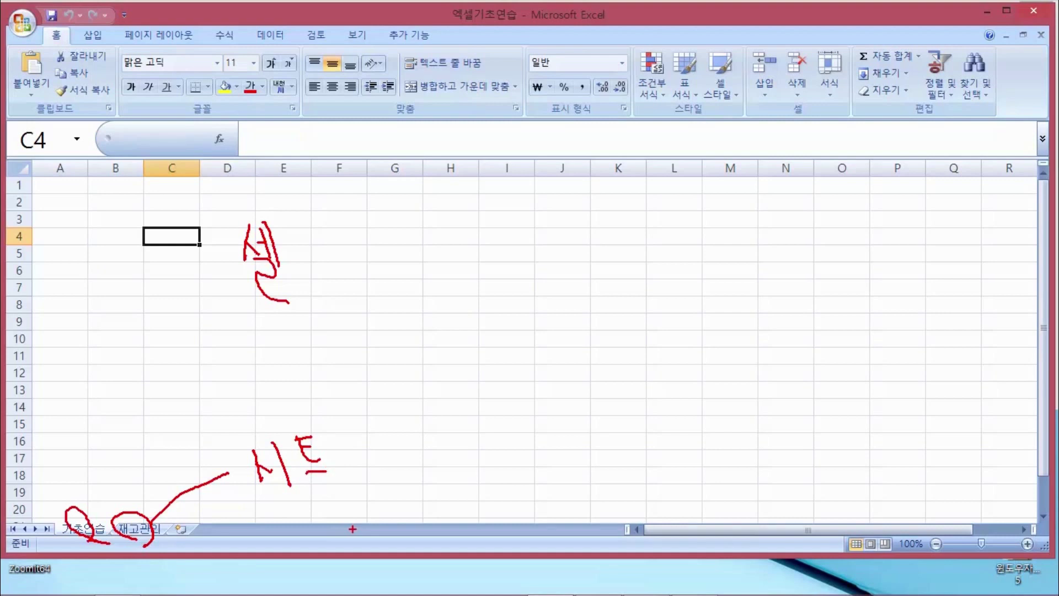
key("Escape")
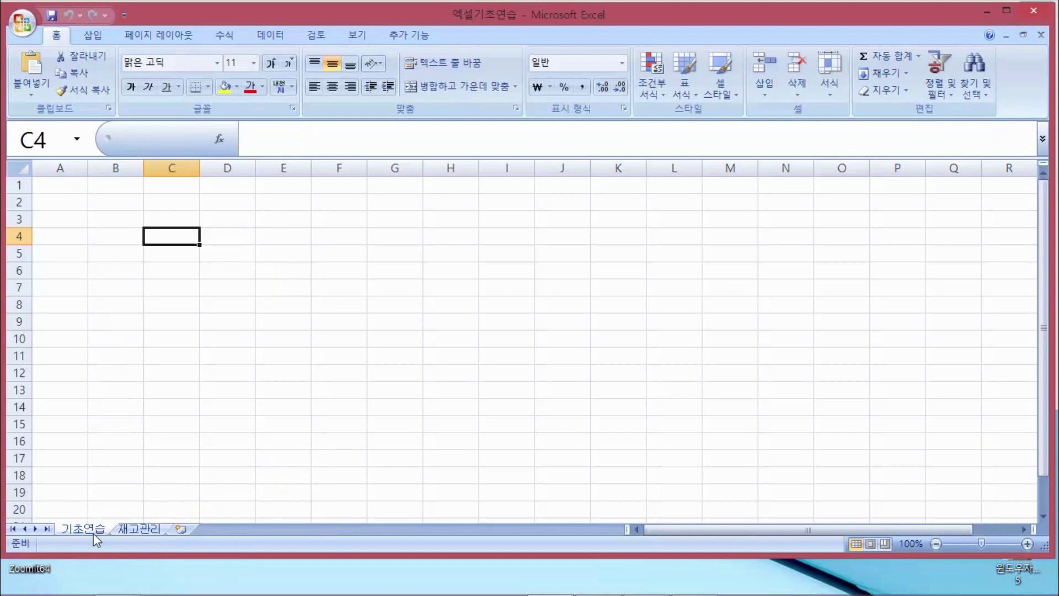
left_click(138, 529)
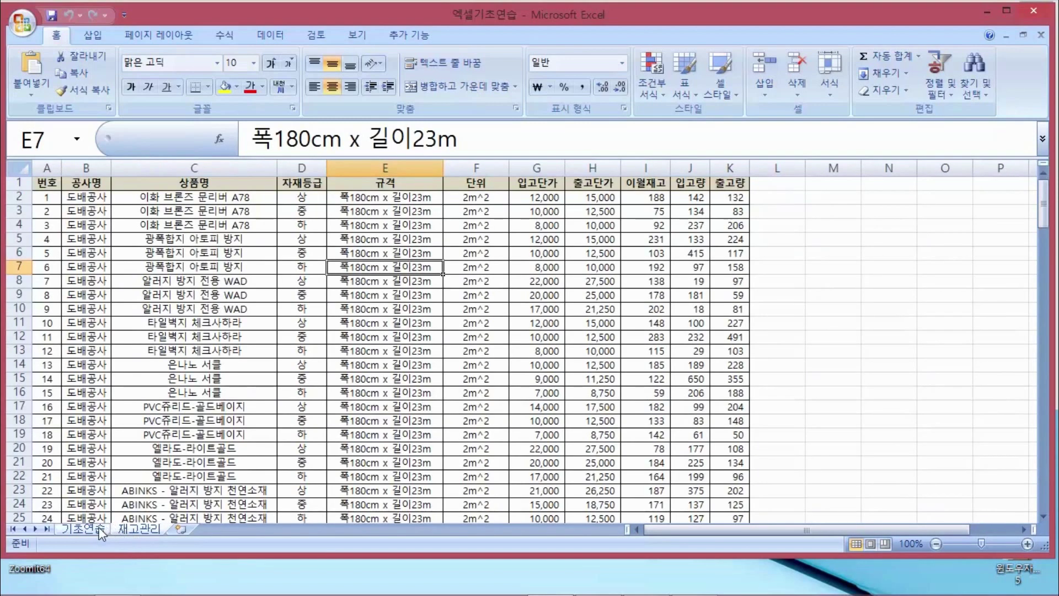
left_click(82, 528)
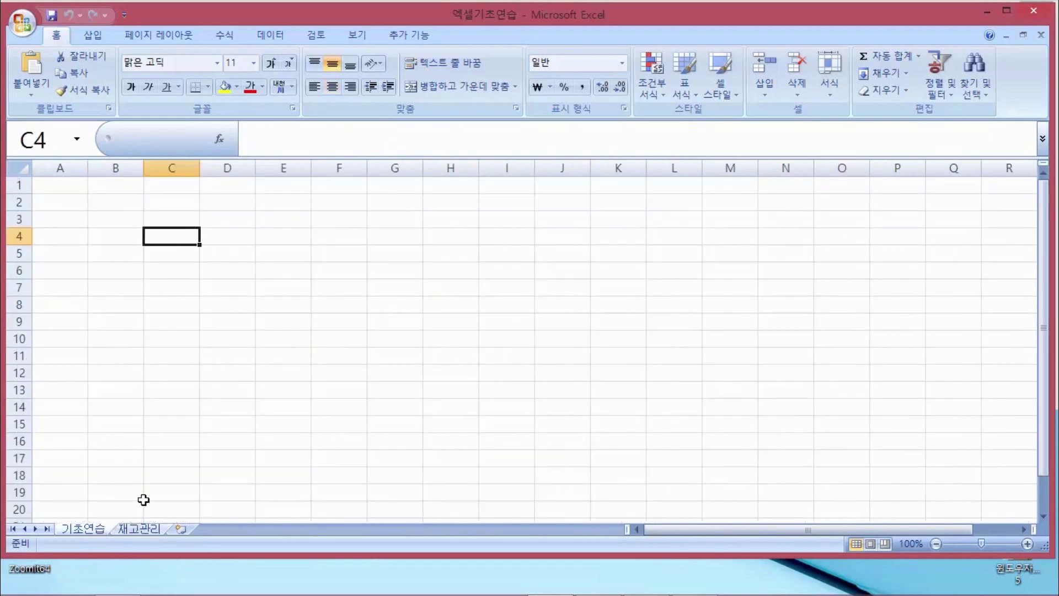
left_click(153, 530)
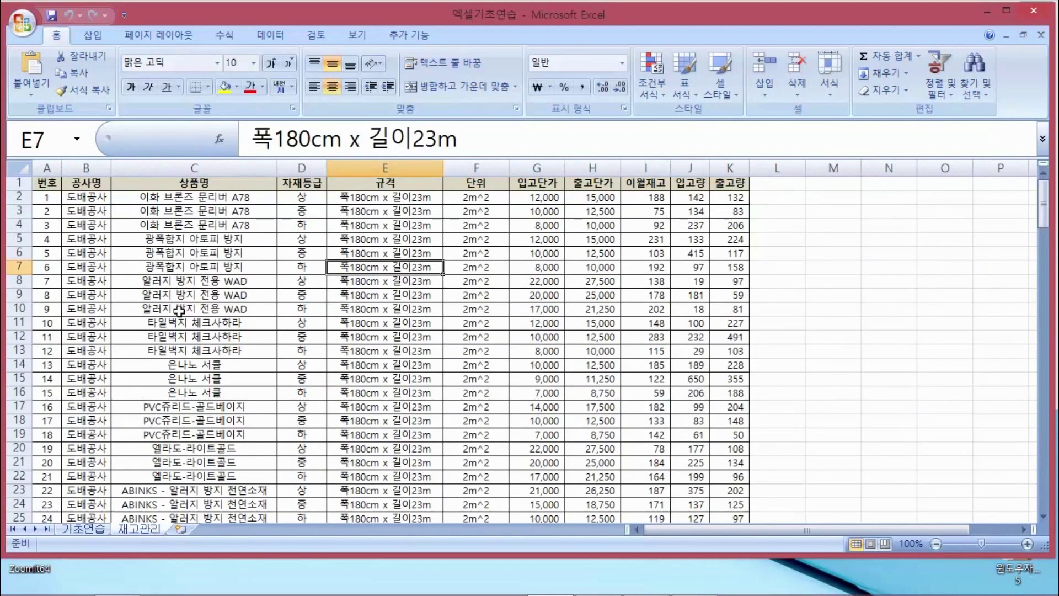
left_click(187, 228)
left_click(266, 292)
left_click(285, 251)
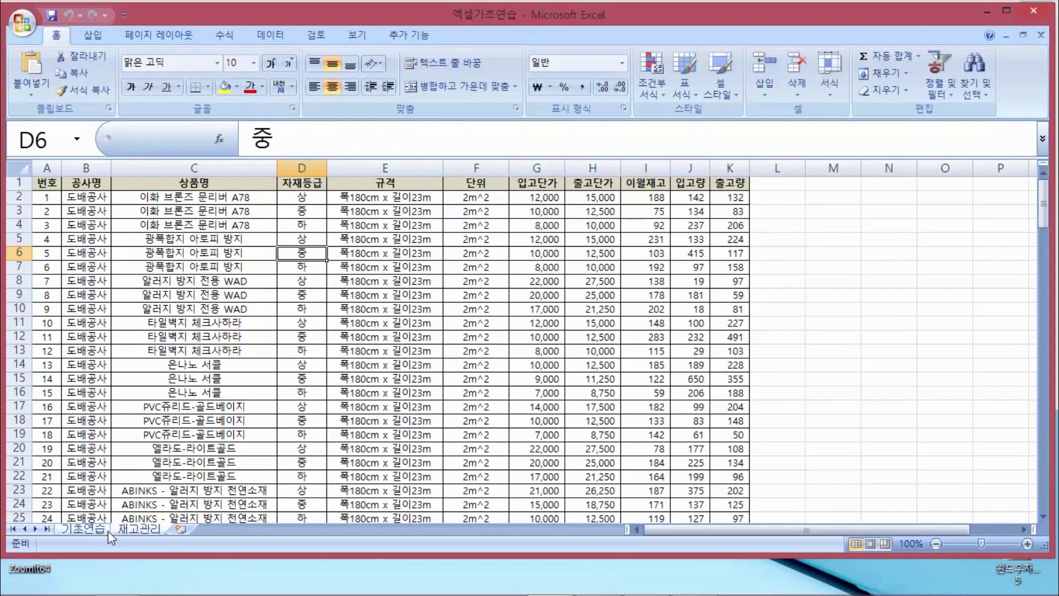
left_click(106, 529)
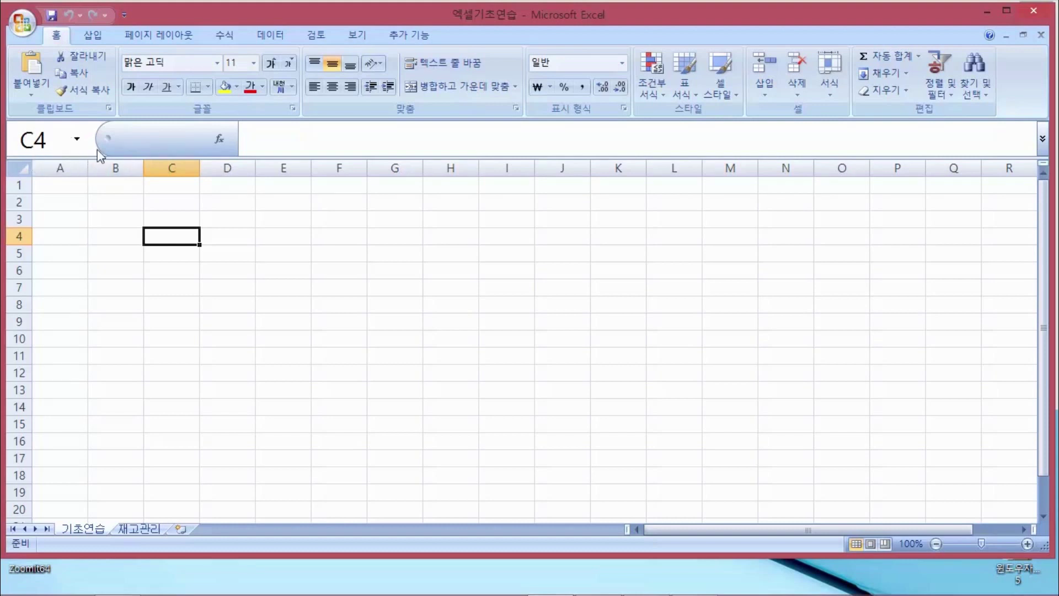
left_click(123, 217)
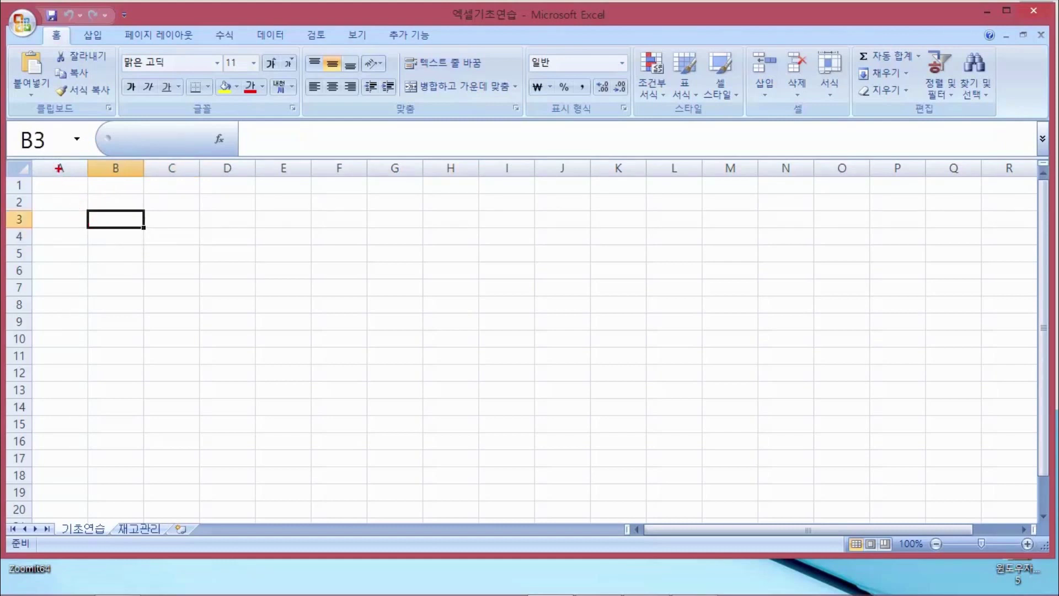
left_click_drag(64, 169, 82, 298)
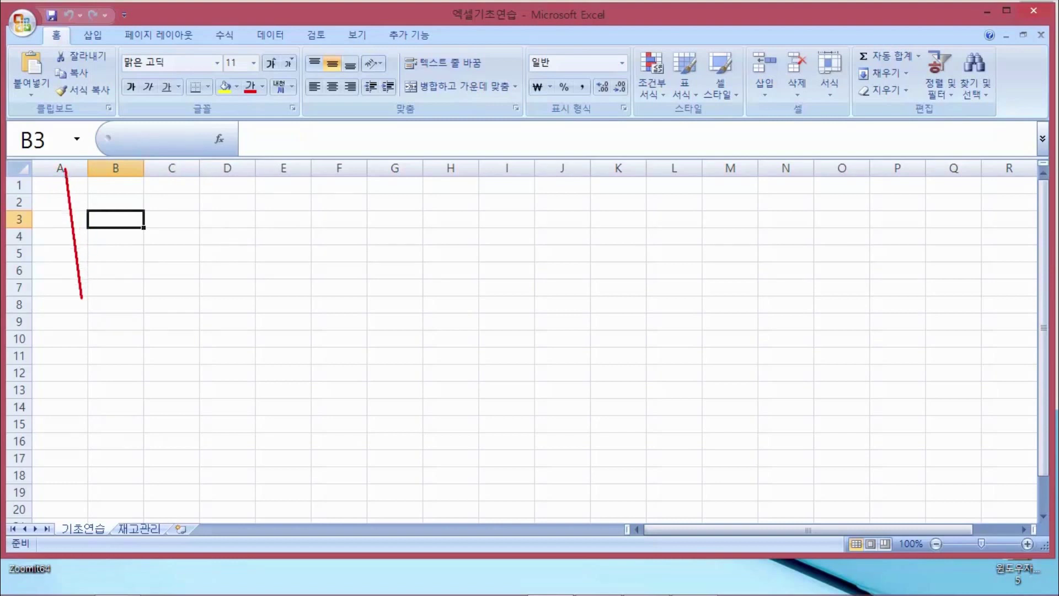
left_click_drag(122, 166, 122, 299)
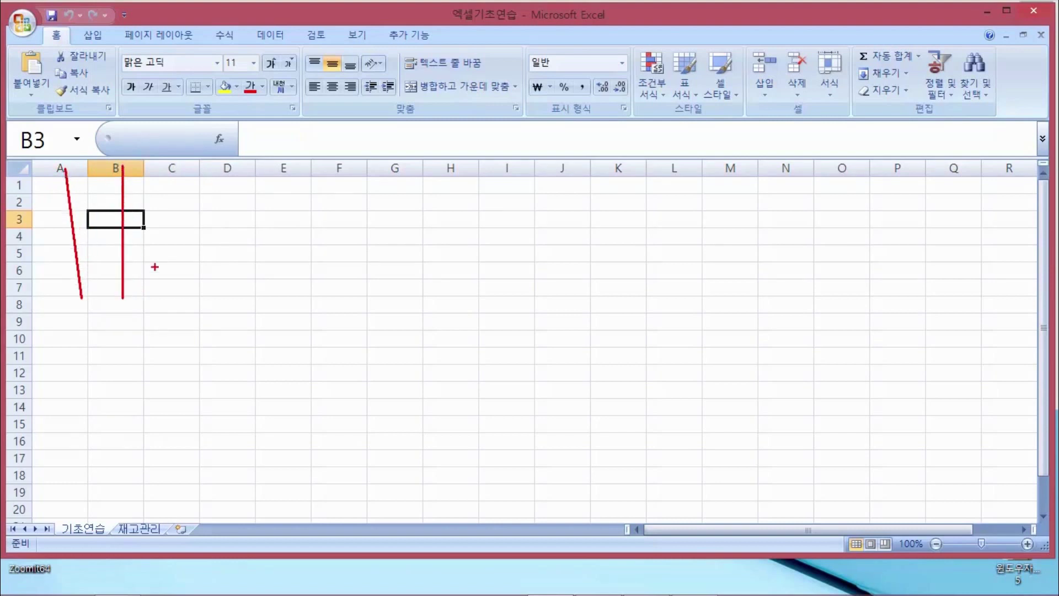
left_click_drag(183, 173, 183, 298)
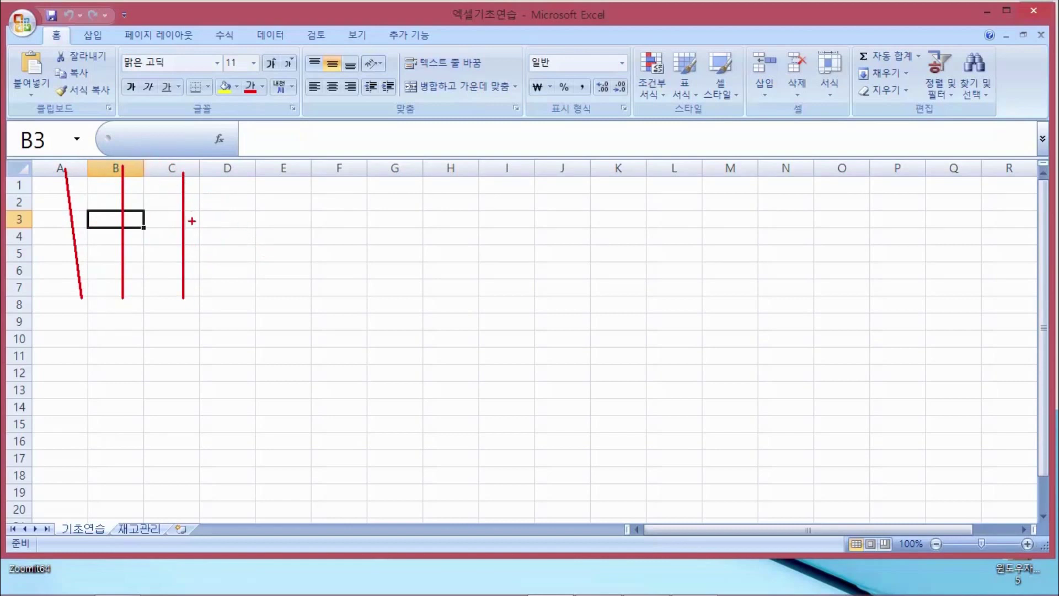
mouse_move(204, 226)
left_mouse_down()
mouse_move(236, 219)
mouse_move(241, 196)
mouse_move(268, 226)
mouse_move(242, 242)
mouse_move(271, 248)
left_mouse_up()
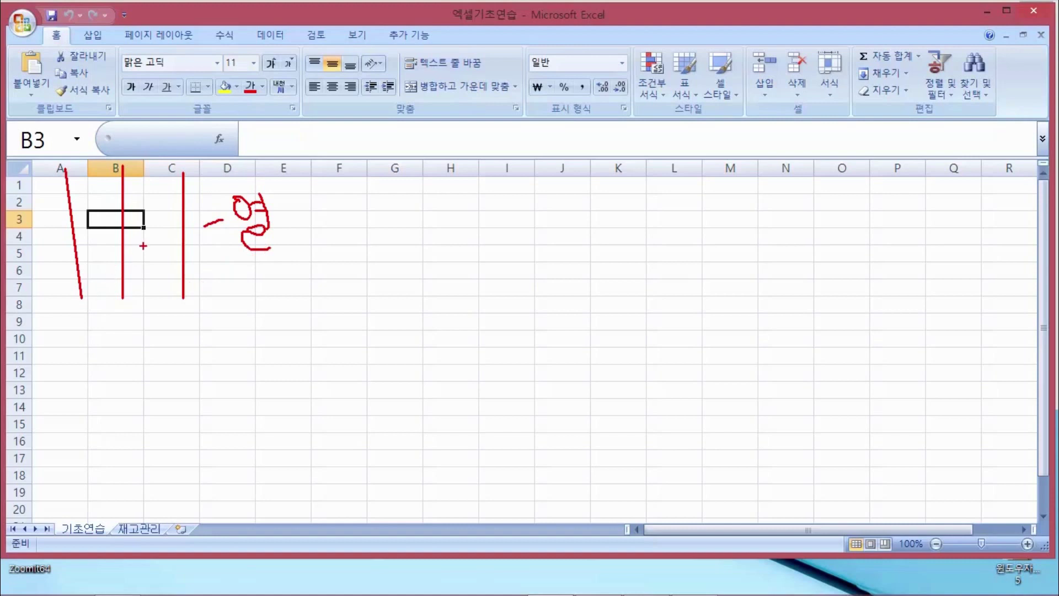
key("Escape")
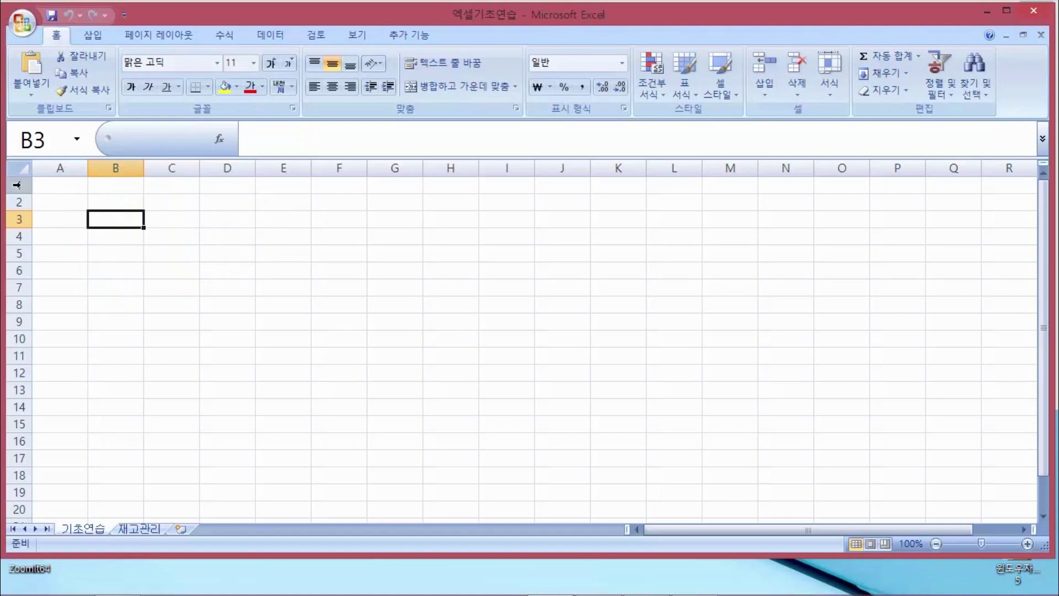
left_click(19, 187)
left_click(18, 202)
left_click_drag(22, 211, 25, 221)
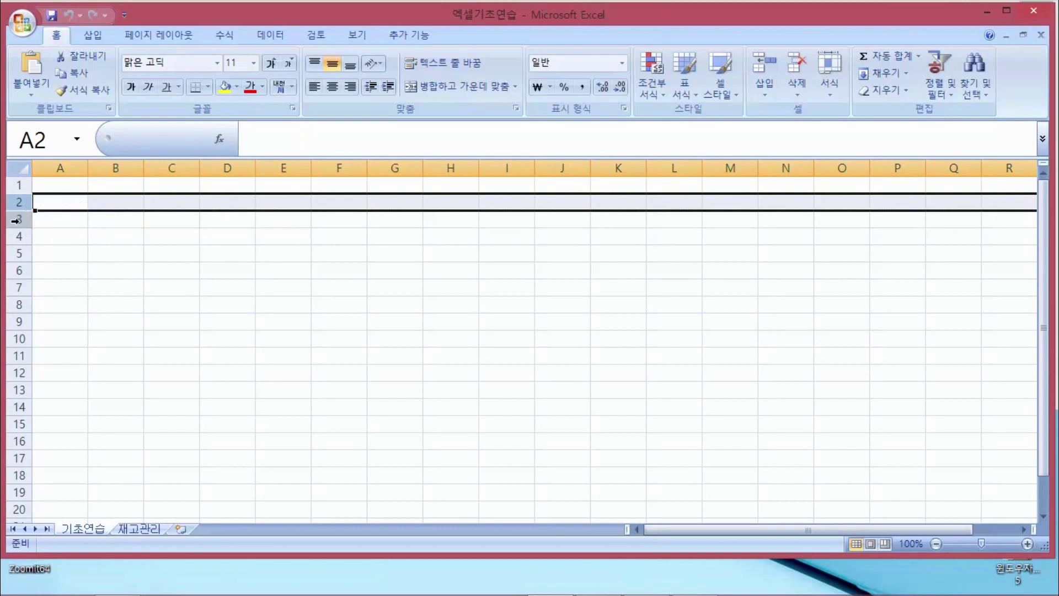
left_click(19, 219)
left_click(76, 236)
key("ctrl+2")
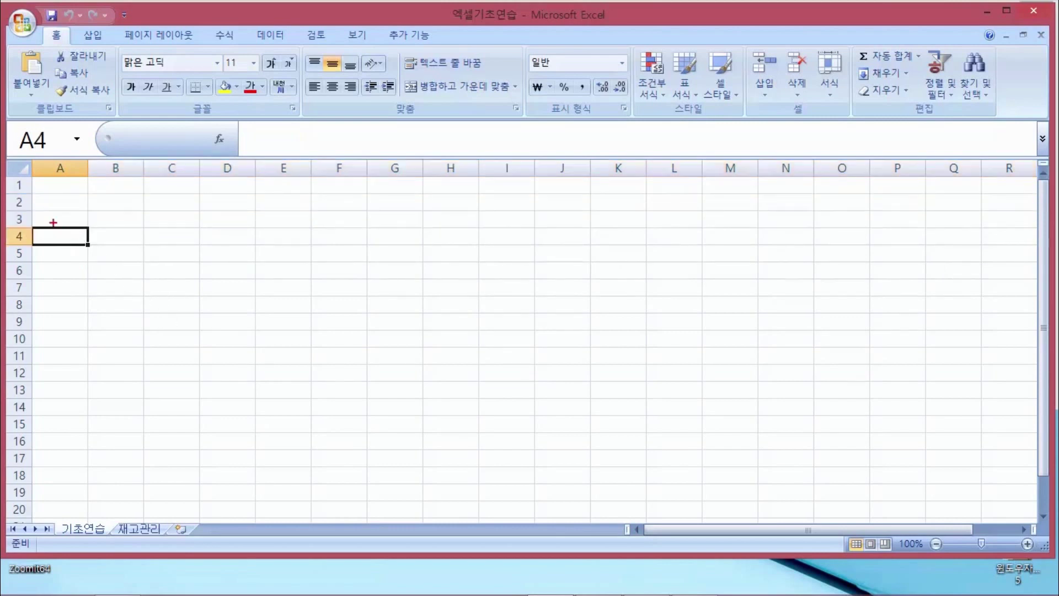
left_click_drag(19, 185, 138, 185)
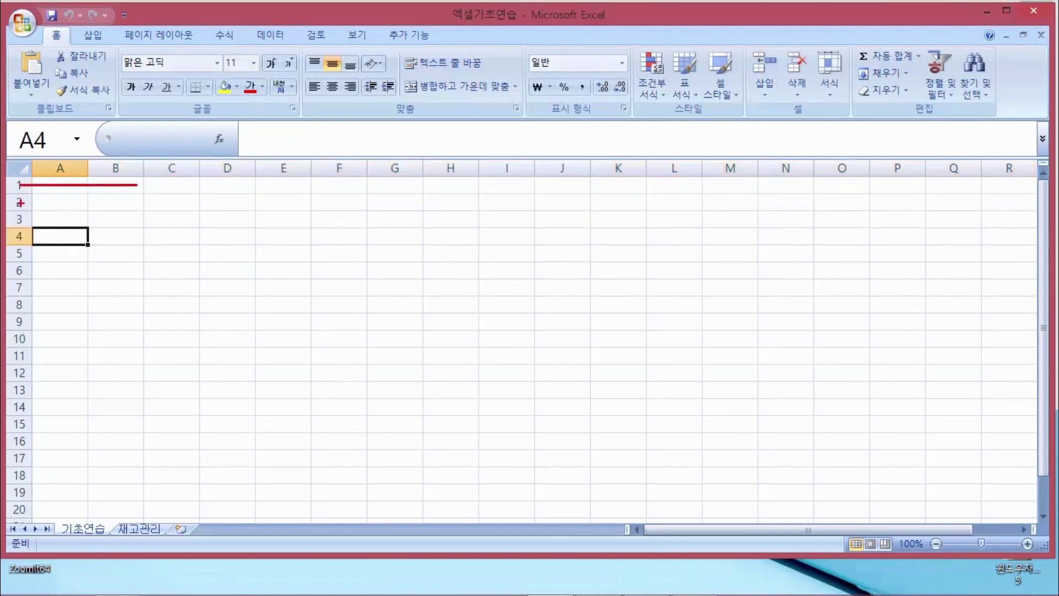
mouse_move(20, 204)
left_mouse_down()
mouse_move(134, 204)
mouse_move(117, 222)
left_mouse_up()
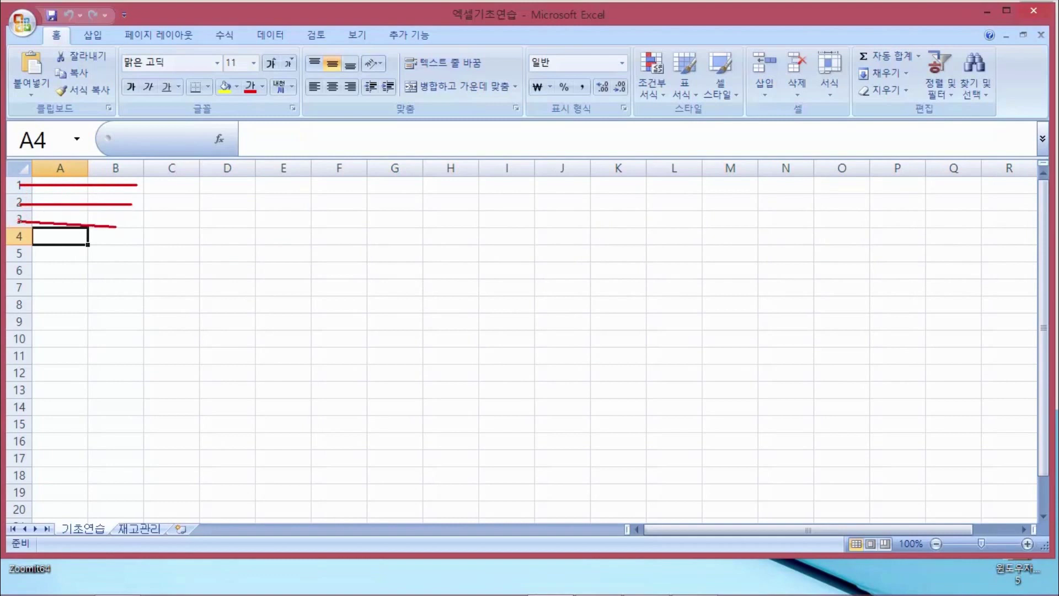
mouse_move(147, 187)
left_mouse_down()
mouse_move(157, 198)
mouse_move(150, 209)
mouse_move(184, 218)
left_mouse_up()
mouse_move(178, 232)
left_mouse_down()
mouse_move(169, 230)
mouse_move(180, 234)
left_mouse_up()
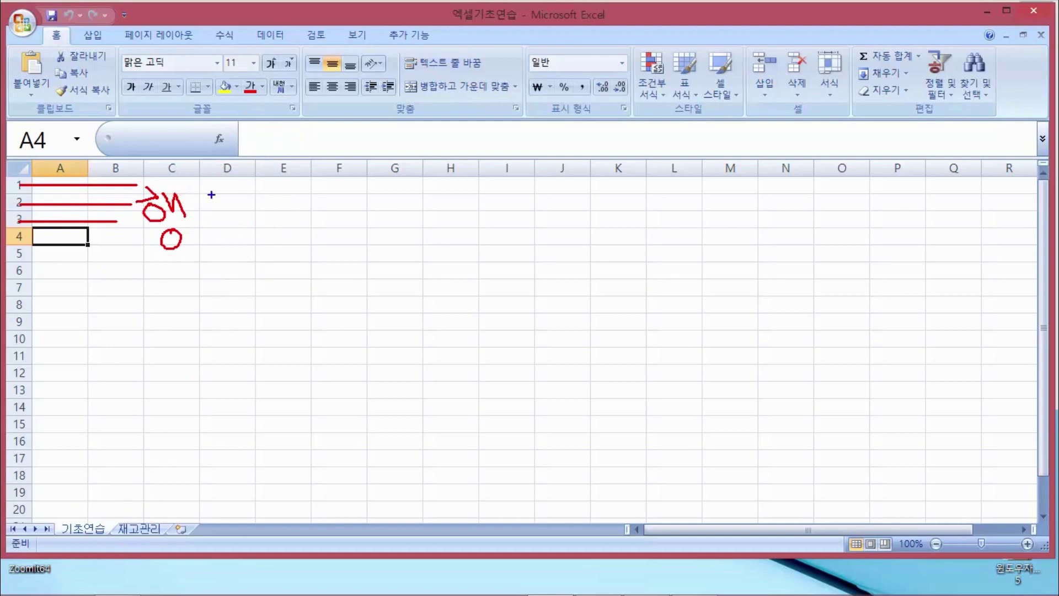
mouse_move(217, 172)
left_mouse_down()
mouse_move(230, 212)
mouse_move(217, 280)
left_mouse_up()
mouse_move(281, 171)
left_mouse_down()
mouse_move(302, 258)
mouse_move(281, 280)
left_mouse_up()
left_click_drag(303, 199, 307, 200)
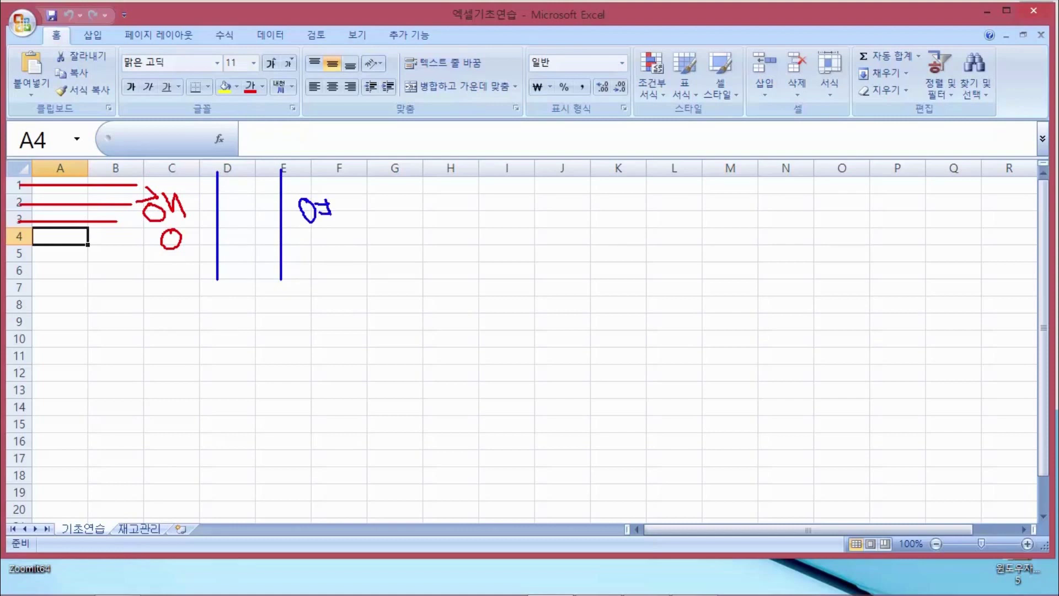
left_click_drag(317, 233, 333, 247)
key("Escape")
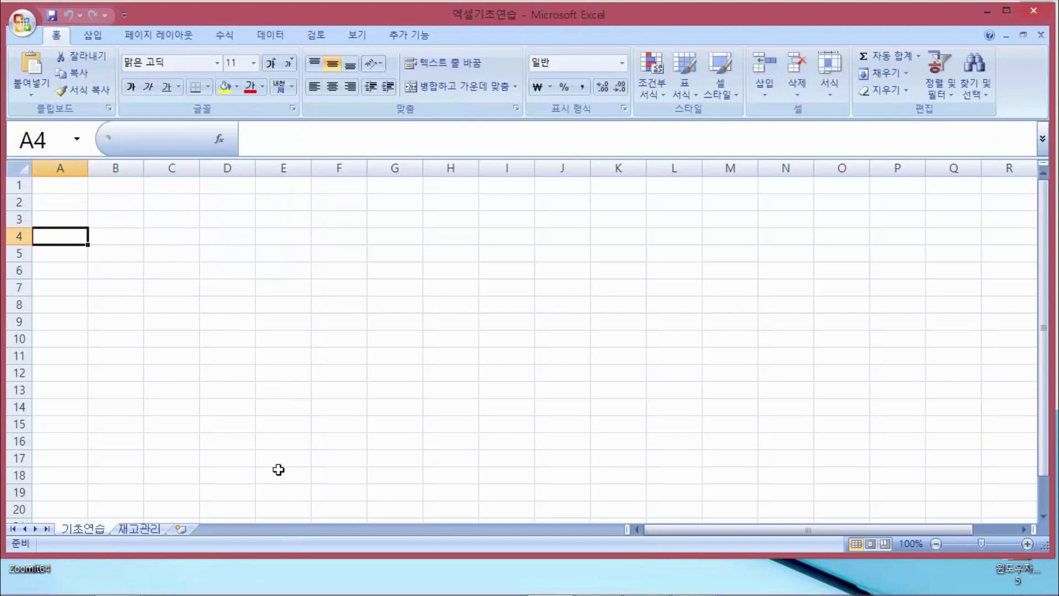
In Notepad, add the lines '셀, 시트' and '열 (A ,B, C,)' below 리본메뉴
key("alt+Tab")
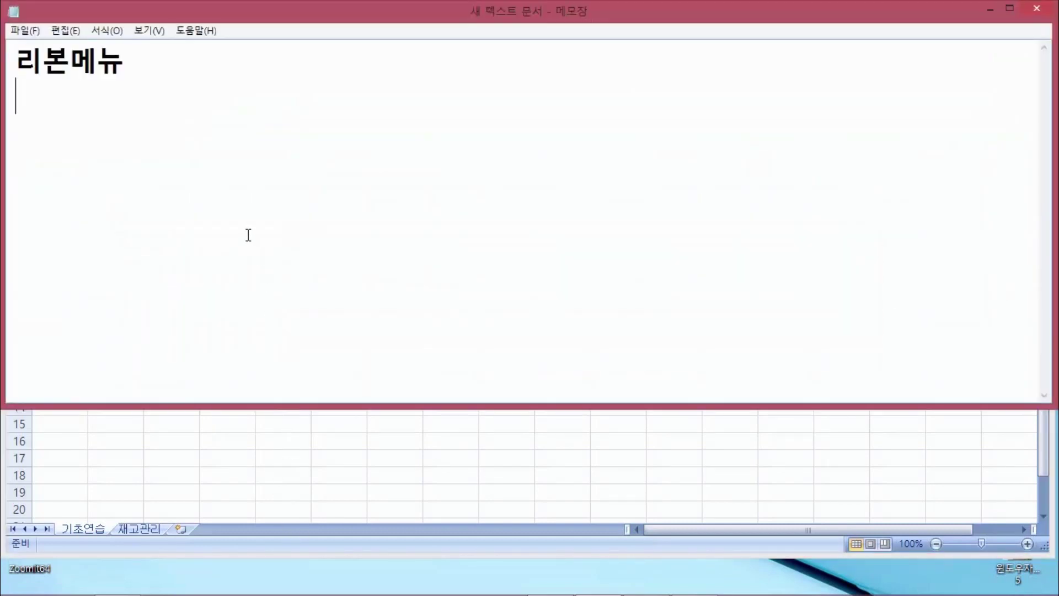
type("셀, 시")
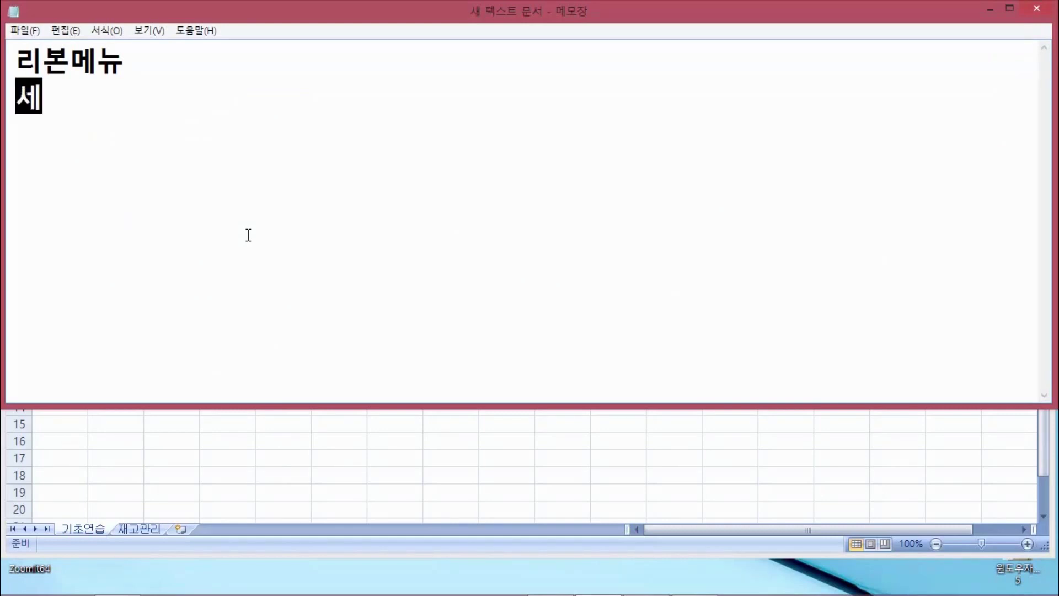
type("트")
key("Return")
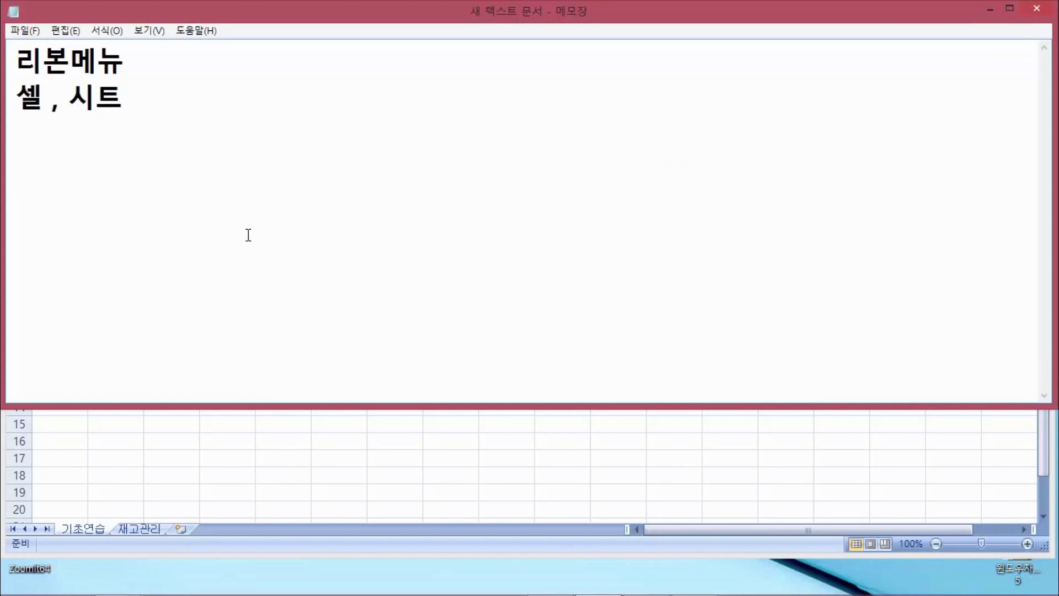
type("열 (")
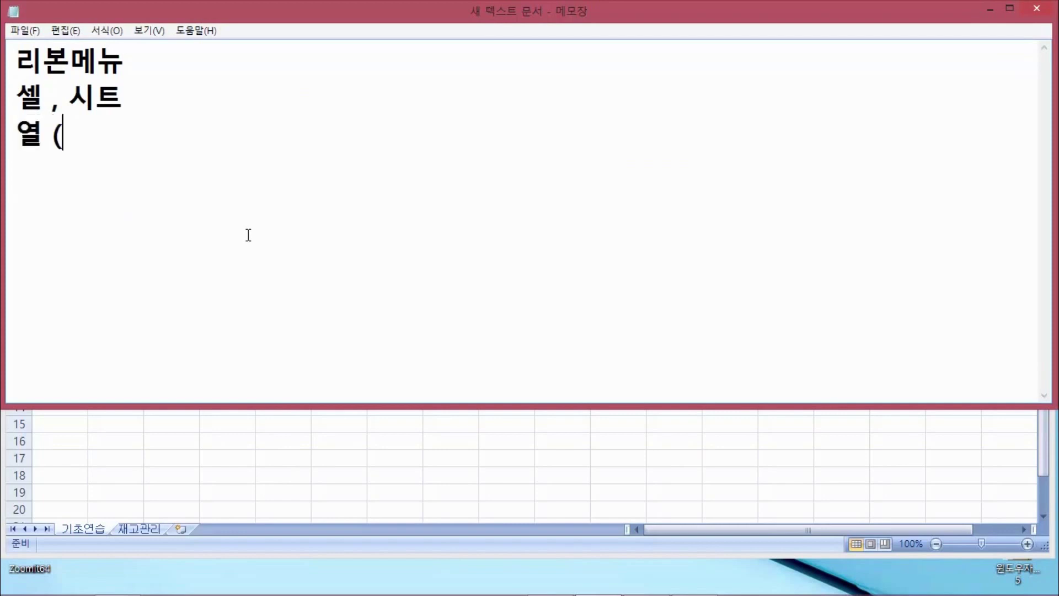
type("a")
key("BackSpace")
type("A ,B,")
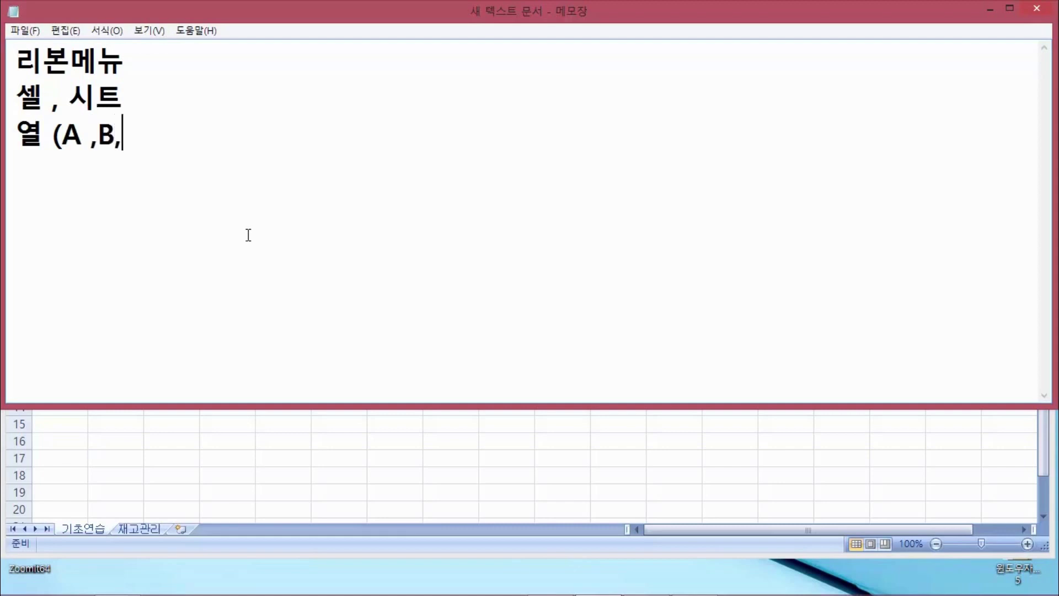
type(" C,)")
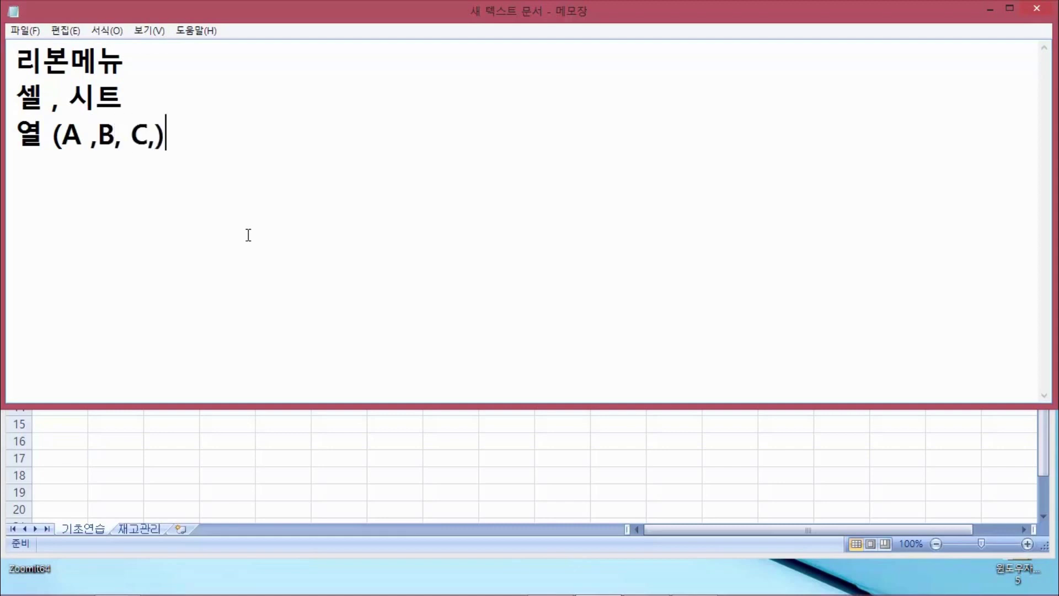
key("Return")
Add the line '행 (1,2,3)', then append ': 세로' to the columns line and ': 가로' to the rows line
type("행 ")
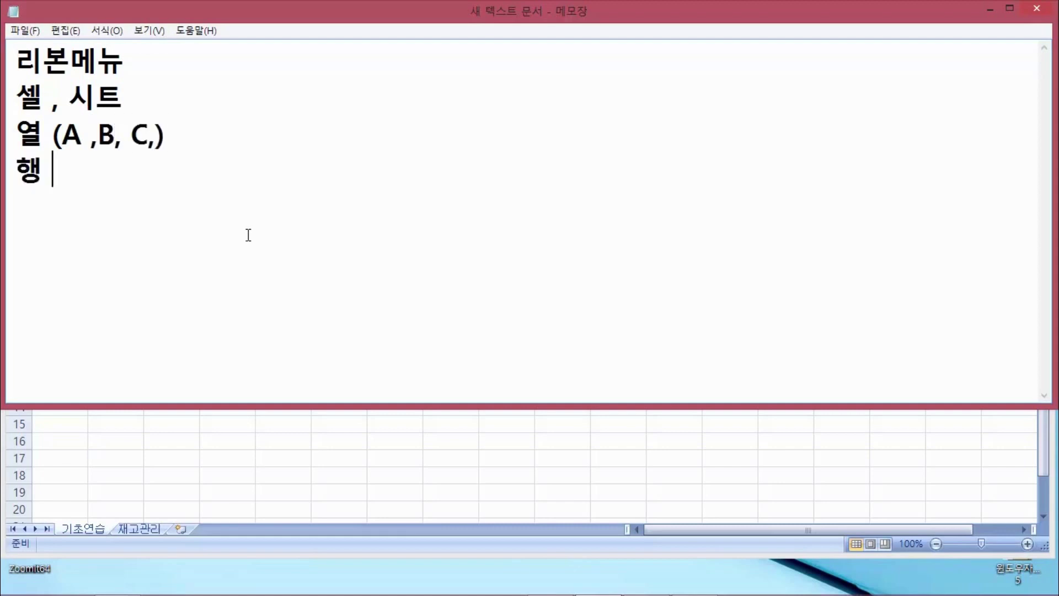
type("(1,2")
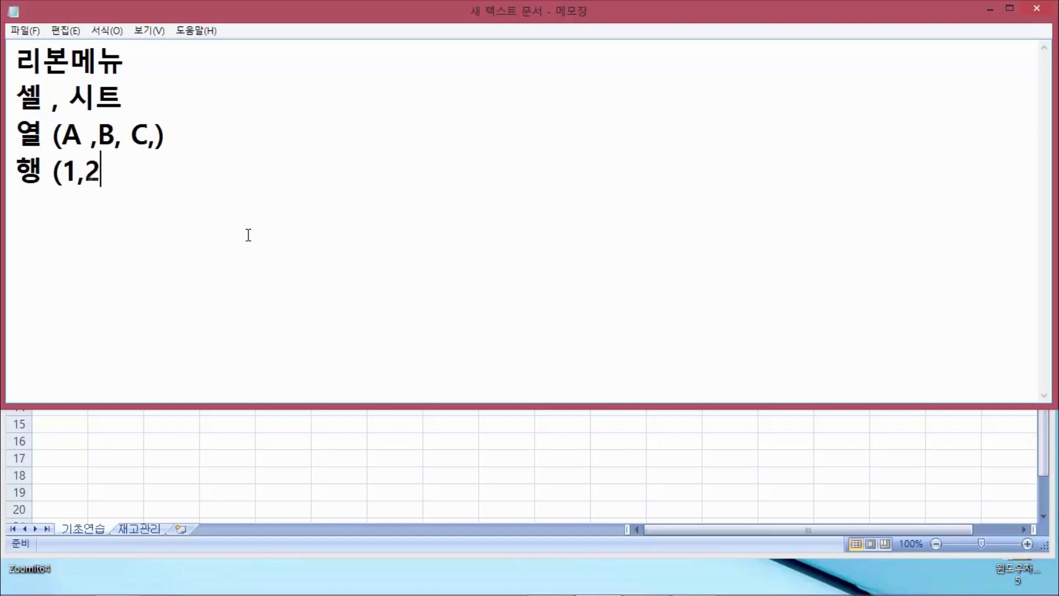
type(",3)")
key("Up")
key("Right")
key("Right")
key("Right")
key("Right")
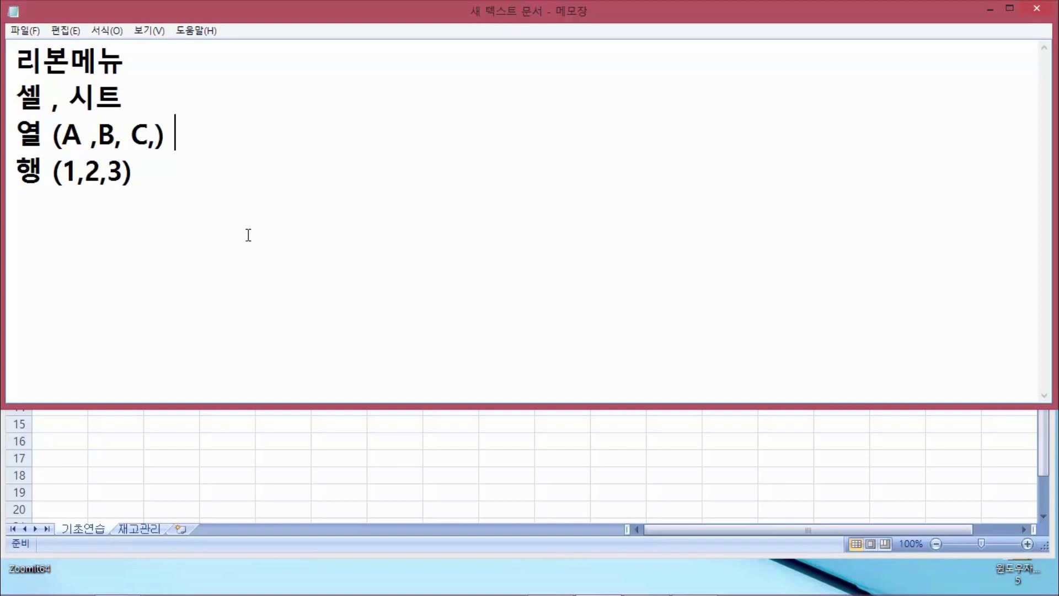
type(": ㅇ")
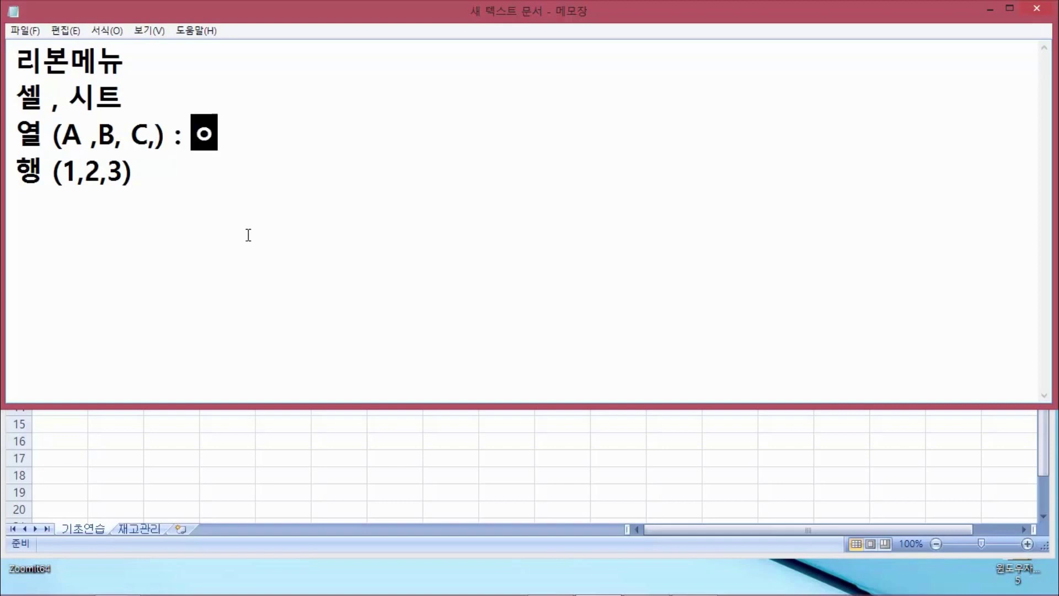
key("BackSpace")
type("세로")
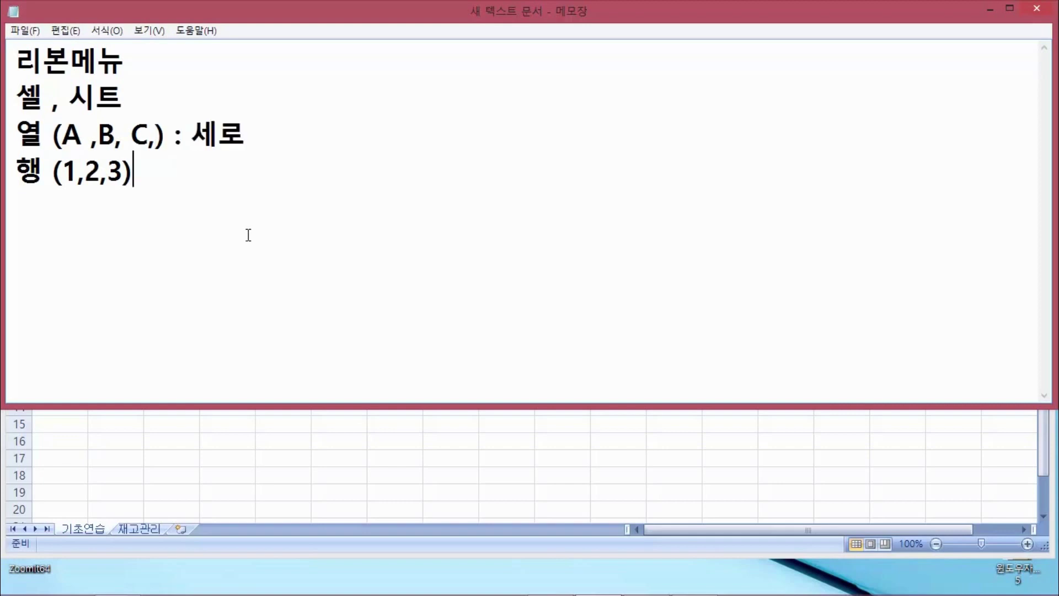
key("Return")
key("BackSpace")
key("Tab")
type(": 가로")
key("Return")
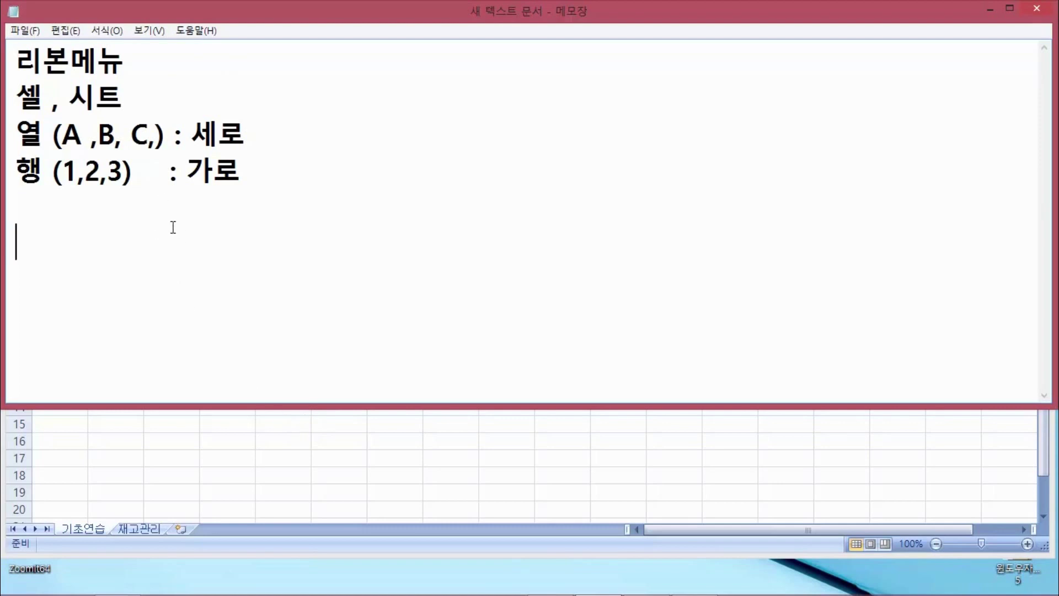
Bring the Excel workbook forward and move the selection among B3, B2 and A2, ending on A2
left_click(234, 424)
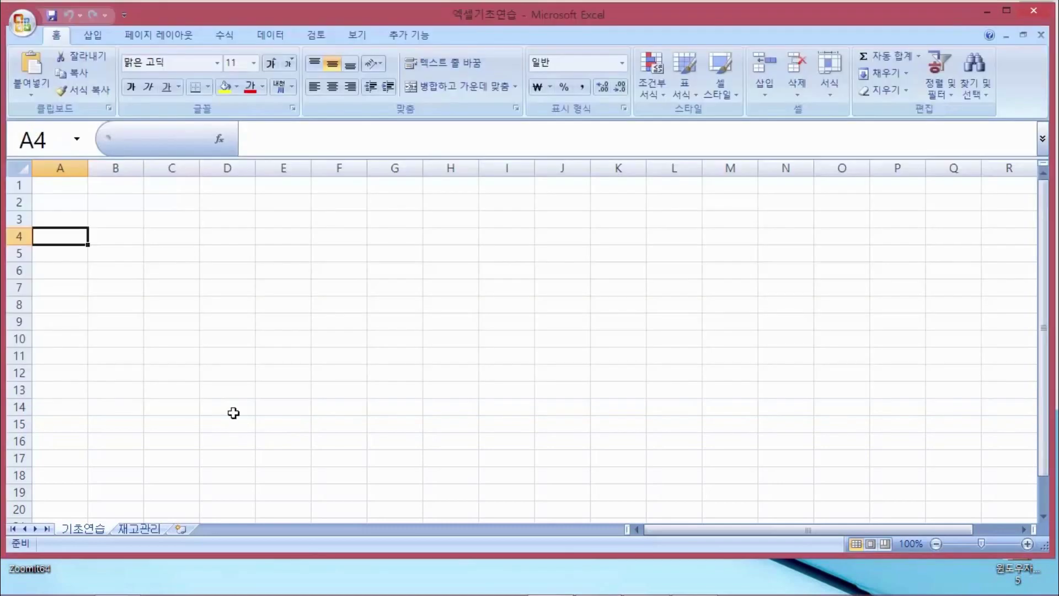
left_click(138, 217)
left_click(111, 199)
left_click(113, 220)
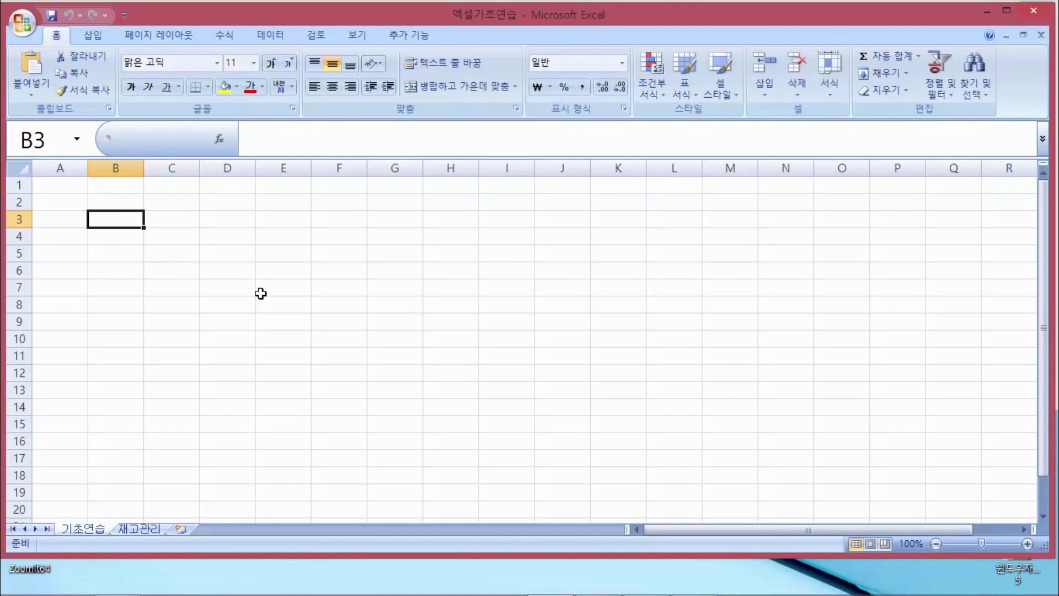
key("Left")
key("Up")
key("Right")
key("Left")
key("Right")
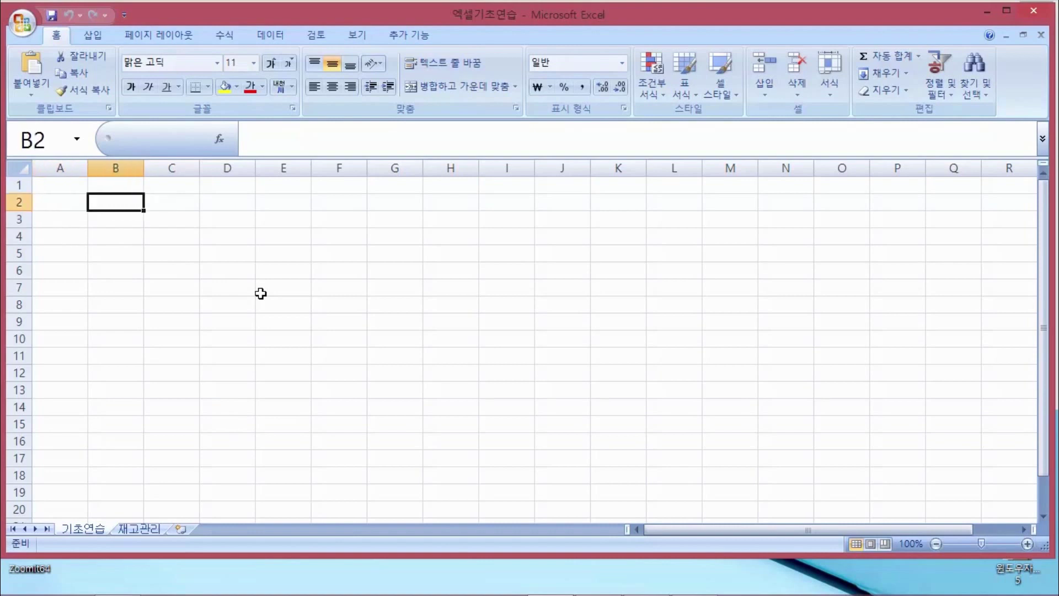
key("Left")
key("Right")
key("Left")
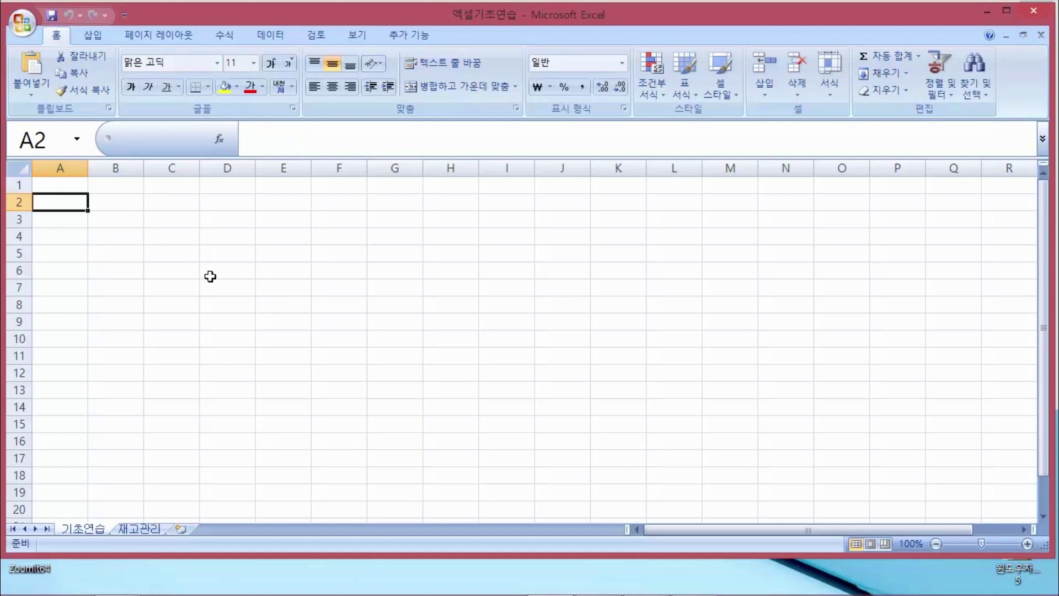
Enter the header 번호 in cell A2
type("ㅇ")
key("BackSpace")
type("ㅂ")
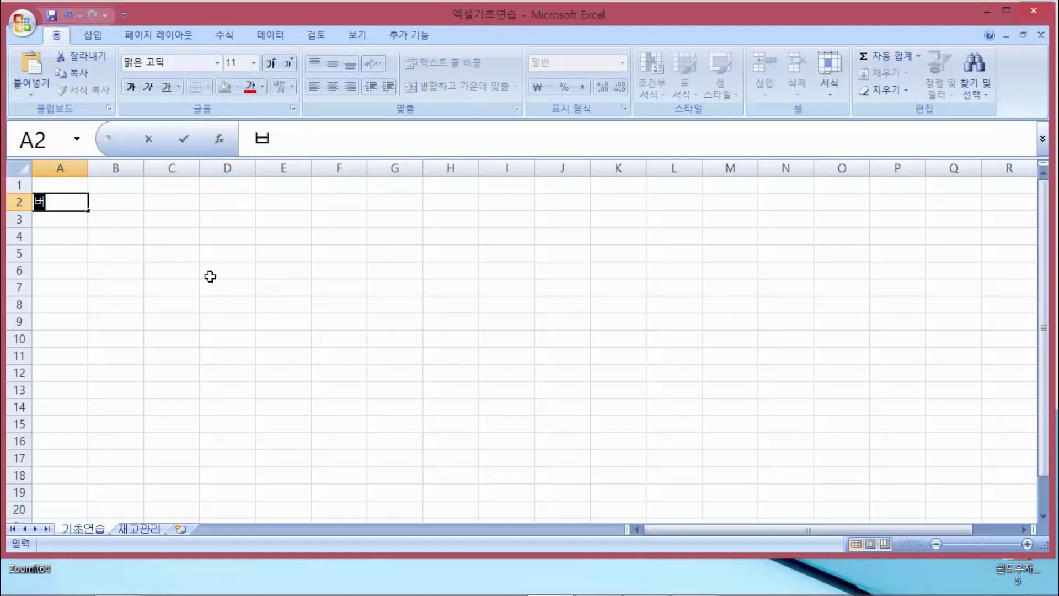
type("ㅓㄴㅎㅗ")
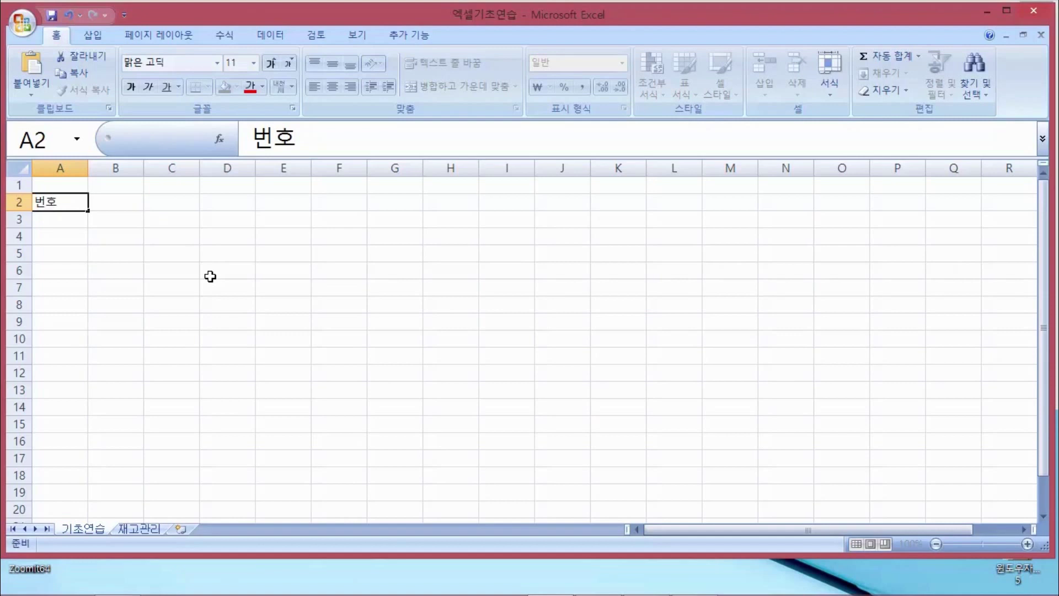
key("Return")
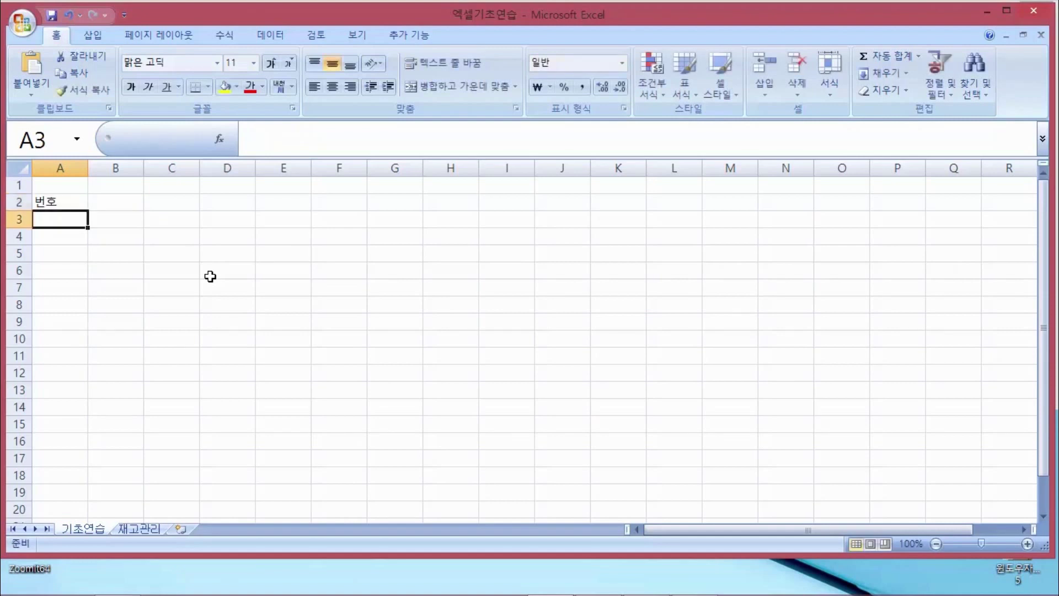
key("Down")
key("Down")
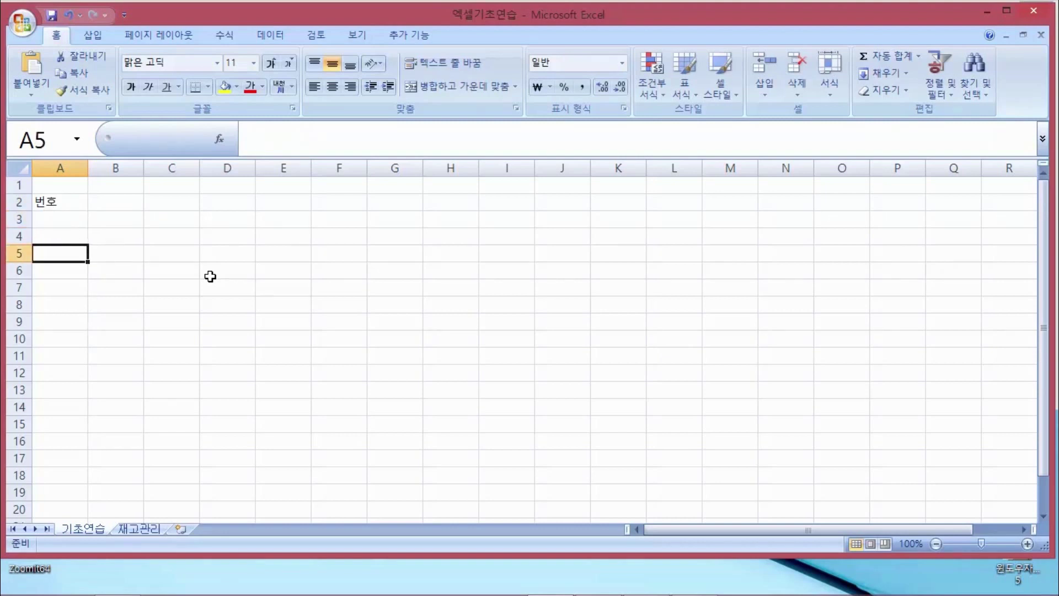
key("Up")
key("Up")
key("Up")
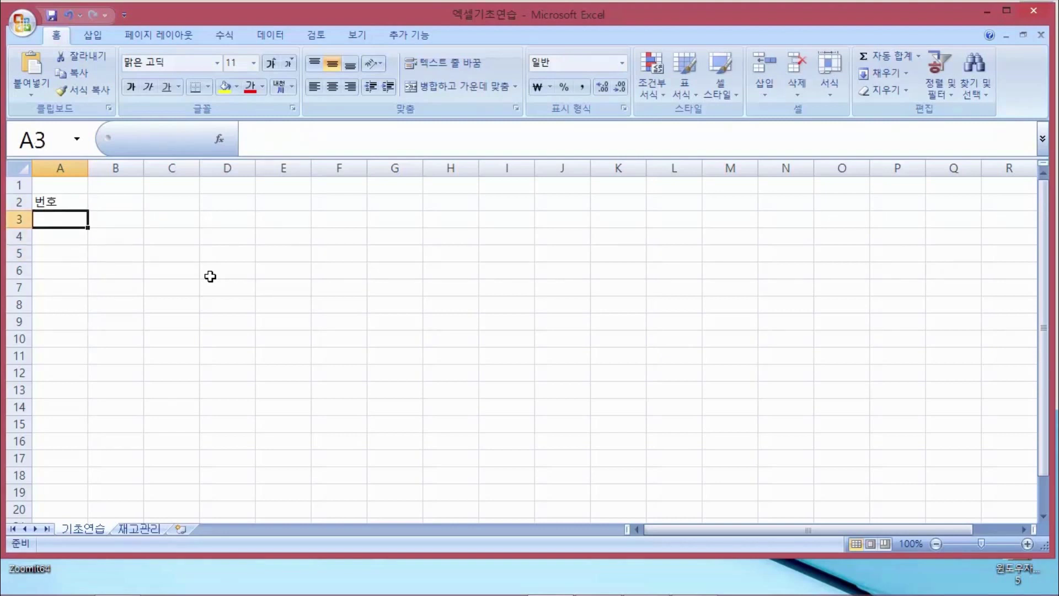
key("Right")
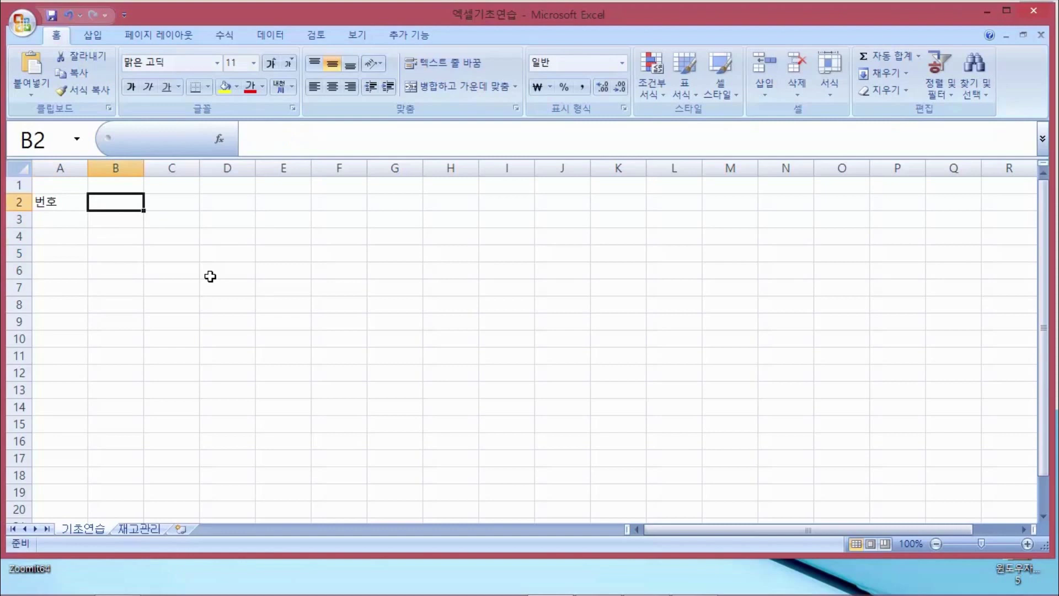
key("Left")
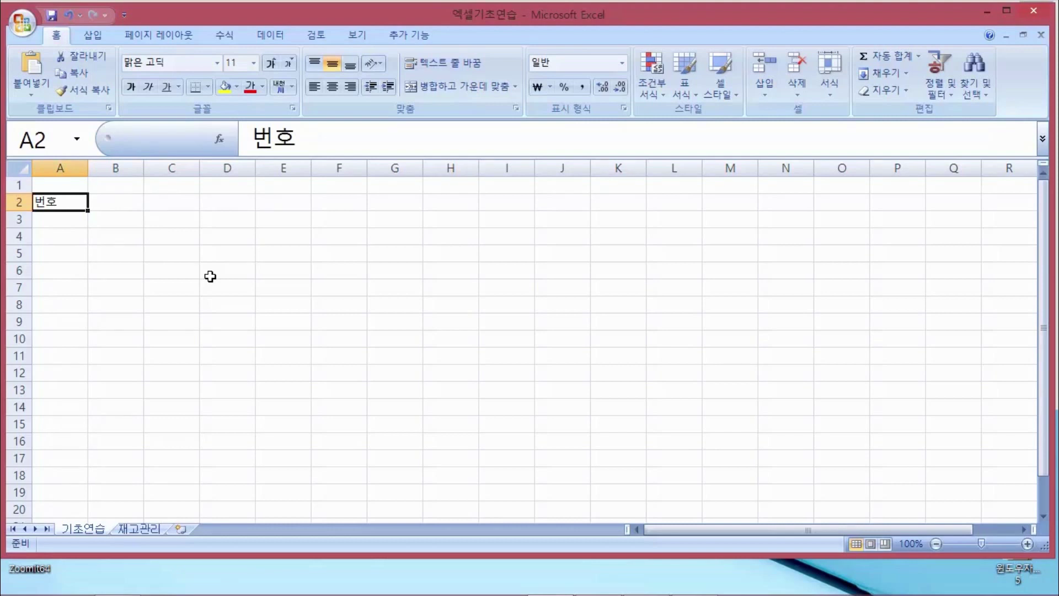
Fill B2–E2 with the headers 이름, 금액, 등록일 and 비고
key("Right")
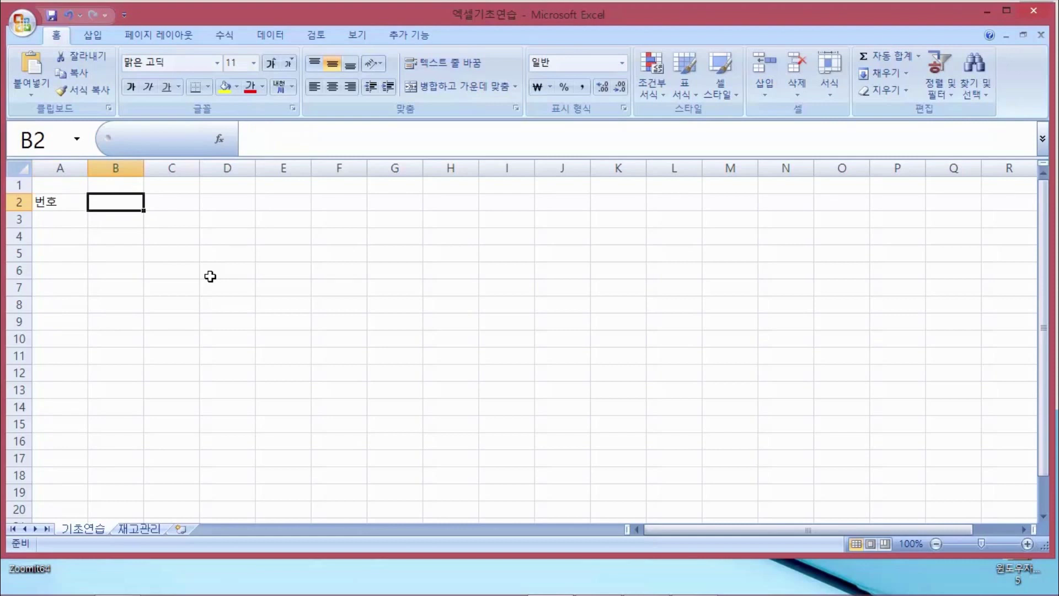
type("이름")
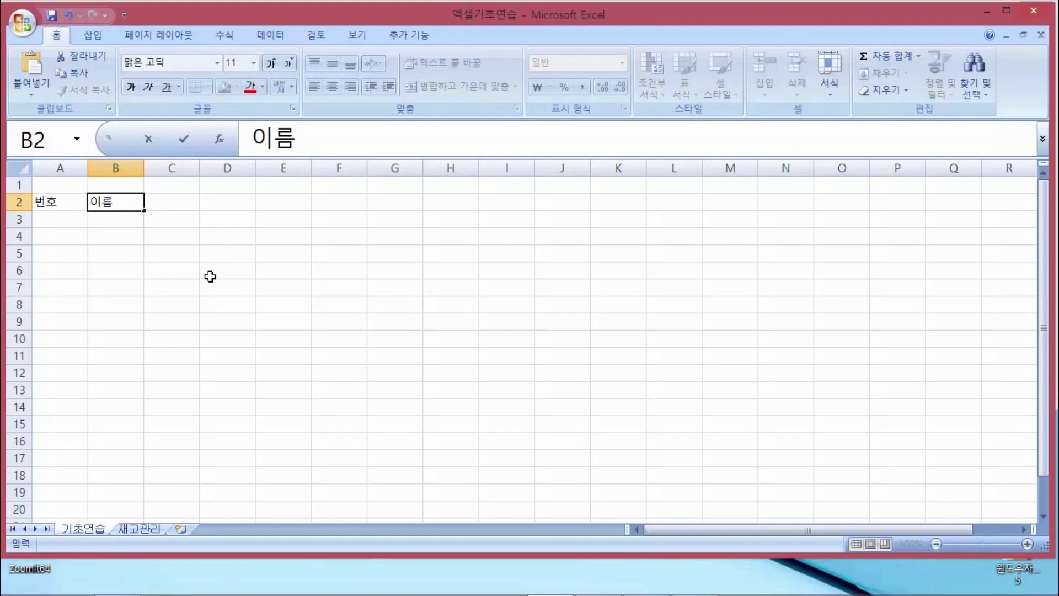
key("Right")
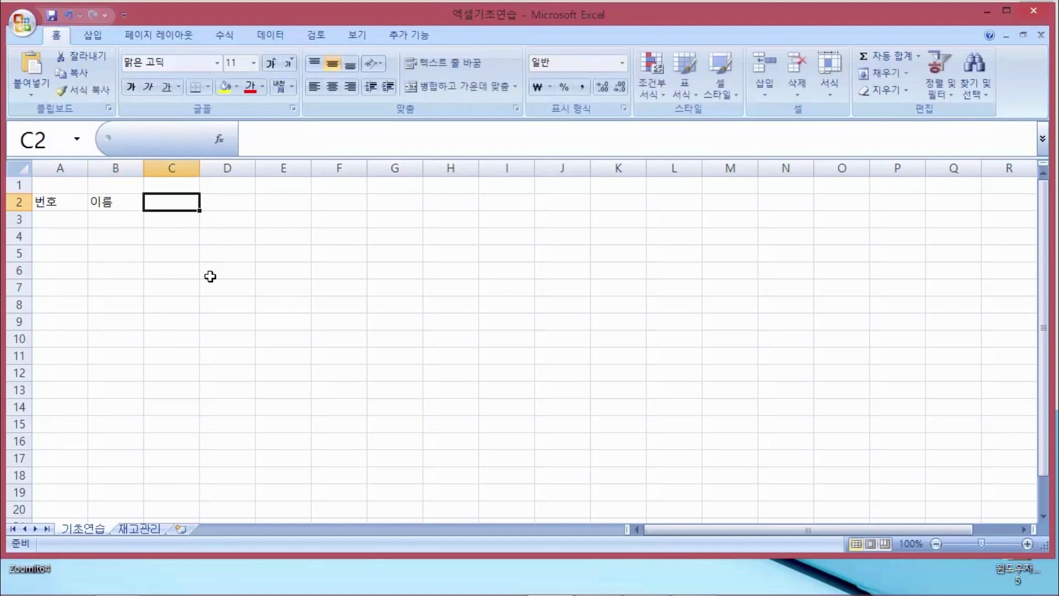
type("금액")
key("Right")
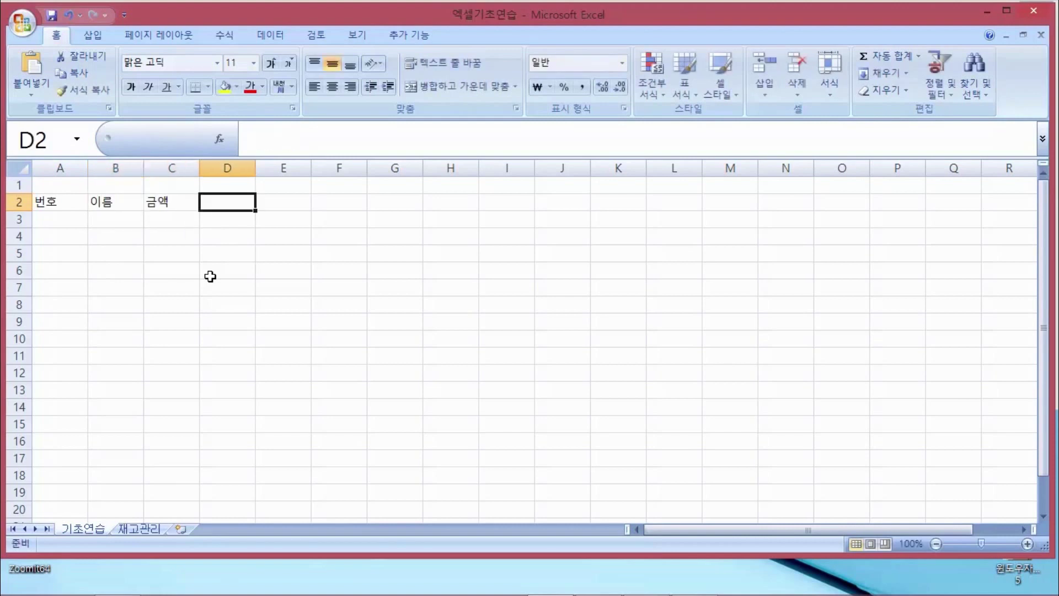
type("등록일")
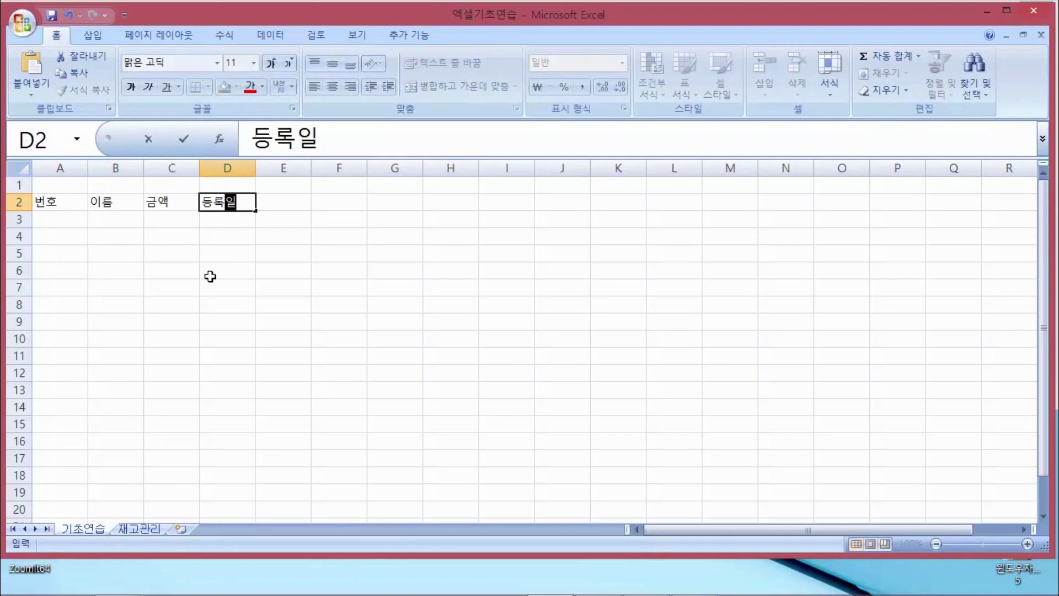
key("Right")
type("비고")
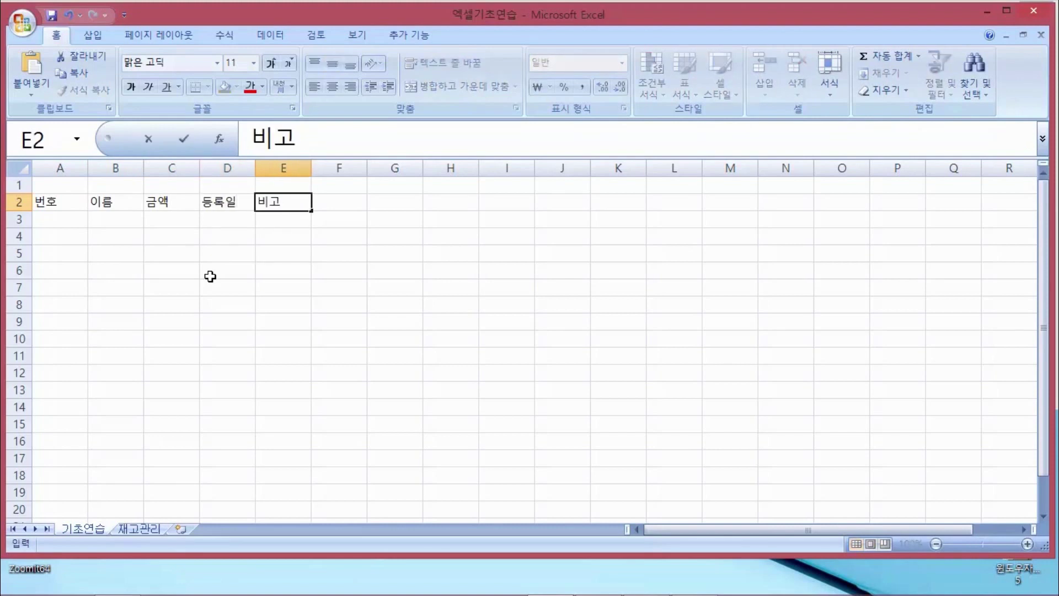
key("Return")
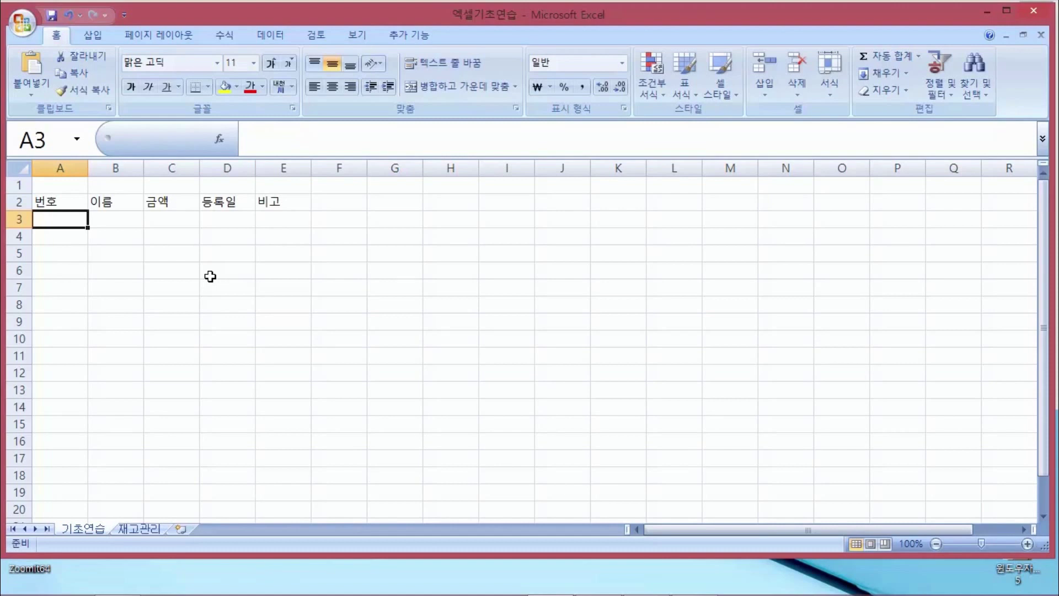
Enter the first record in A3–D3: 1, a name, 100000 and 2016-3-1
key("Right")
key("Left")
type("1")
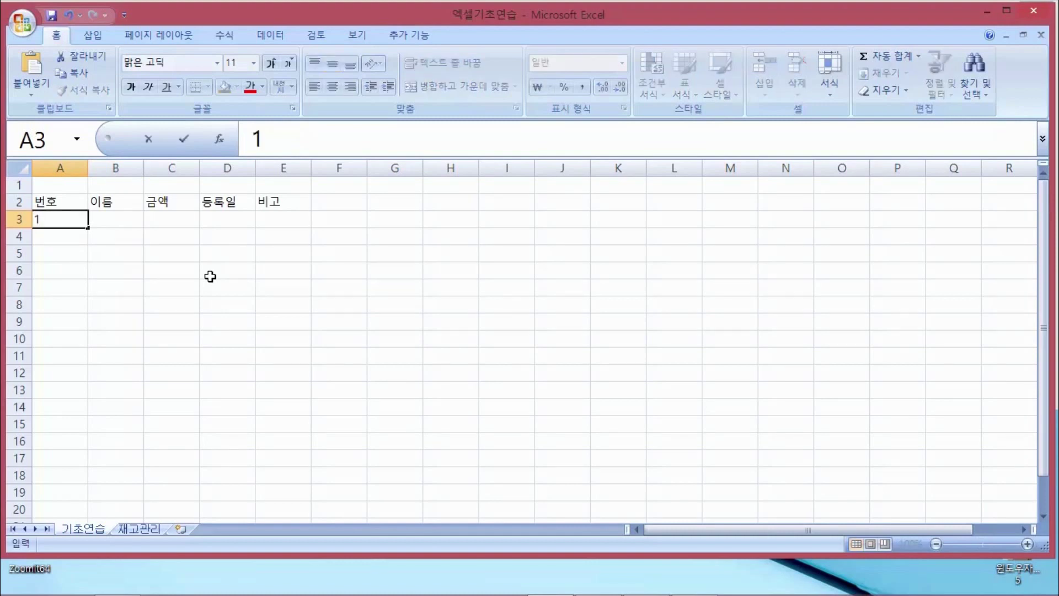
key("Tab")
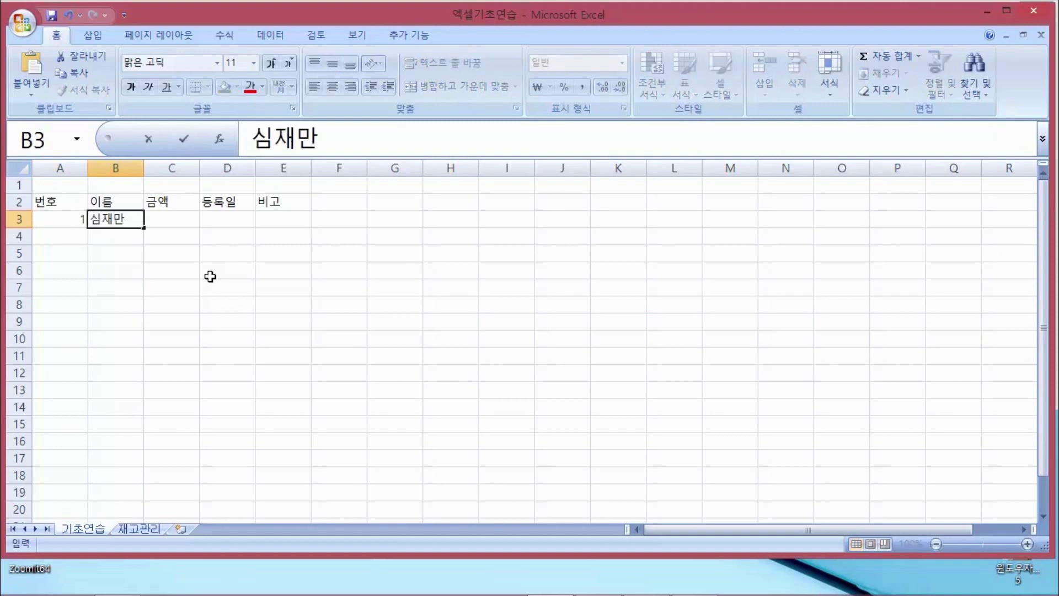
key("Tab")
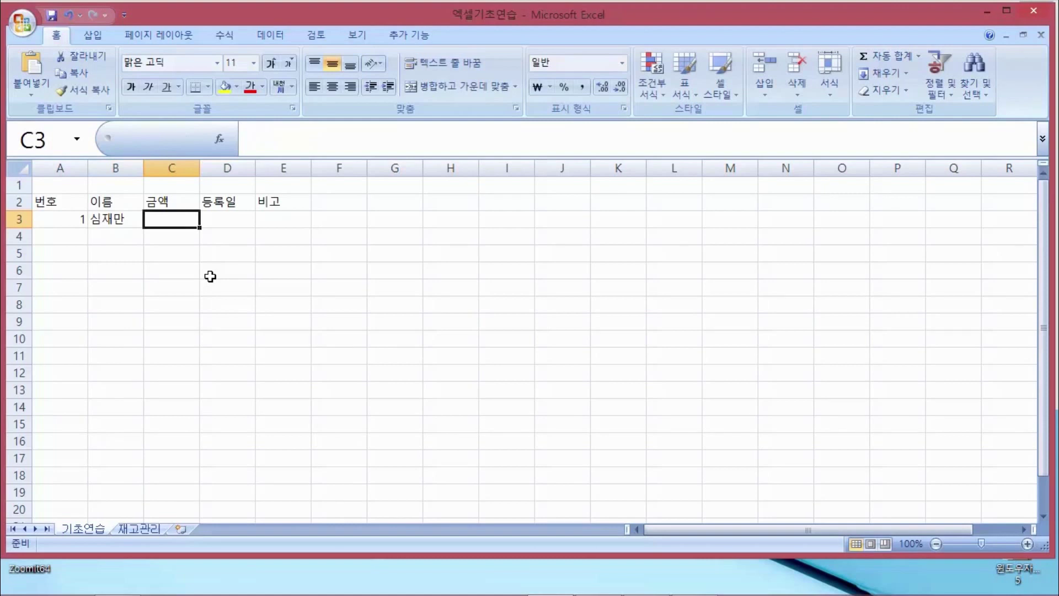
type("100000")
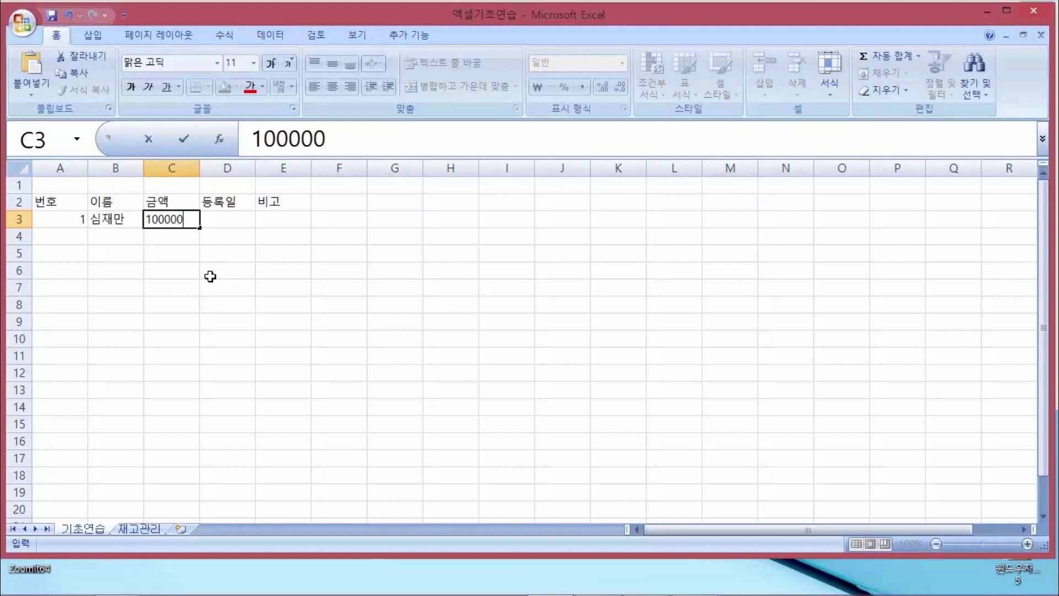
key("Tab")
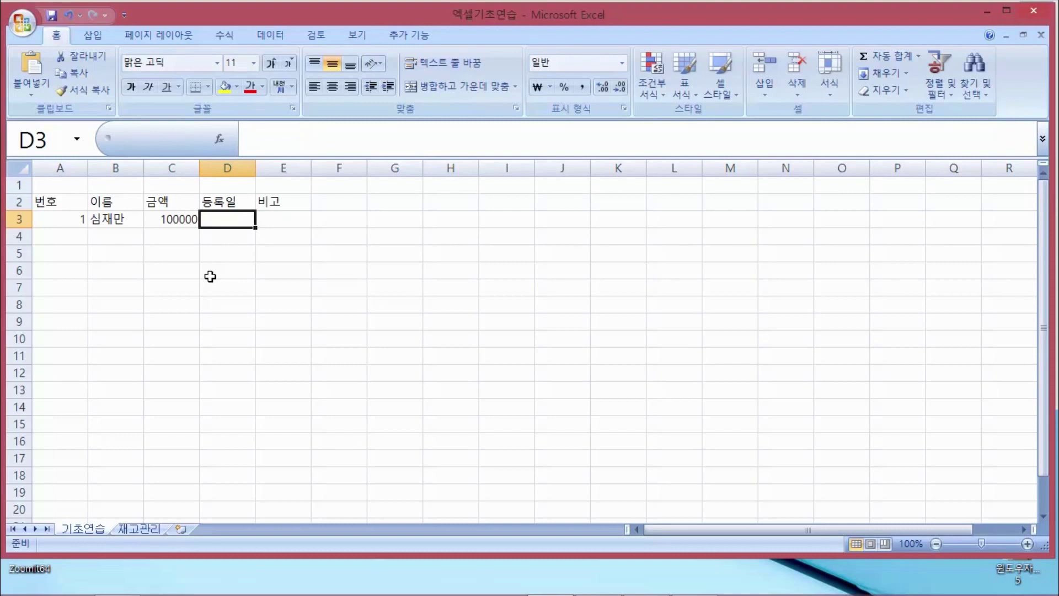
type("216")
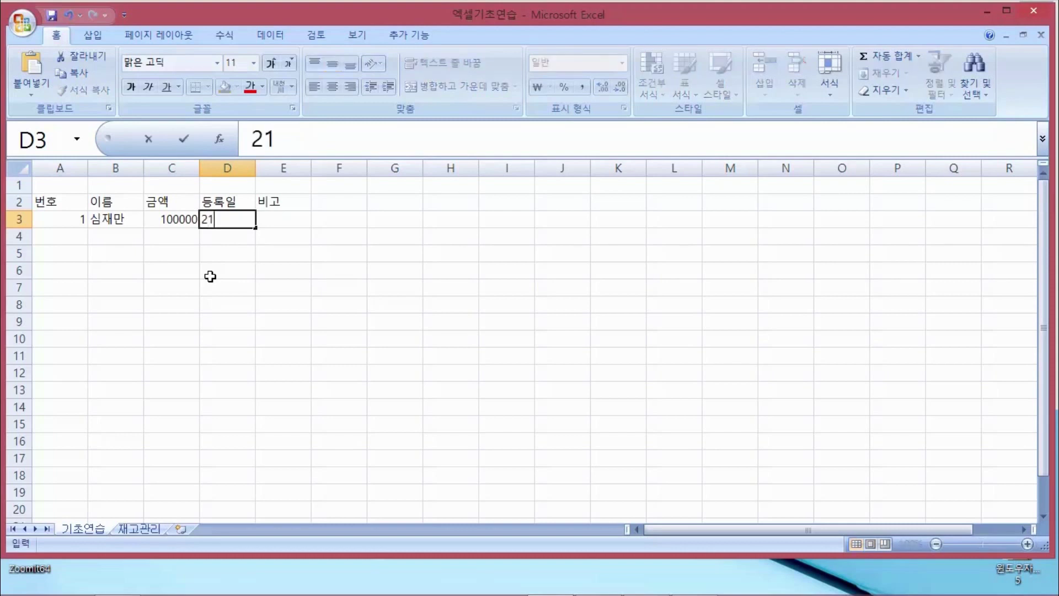
key("BackSpace")
key("BackSpace")
type("016-")
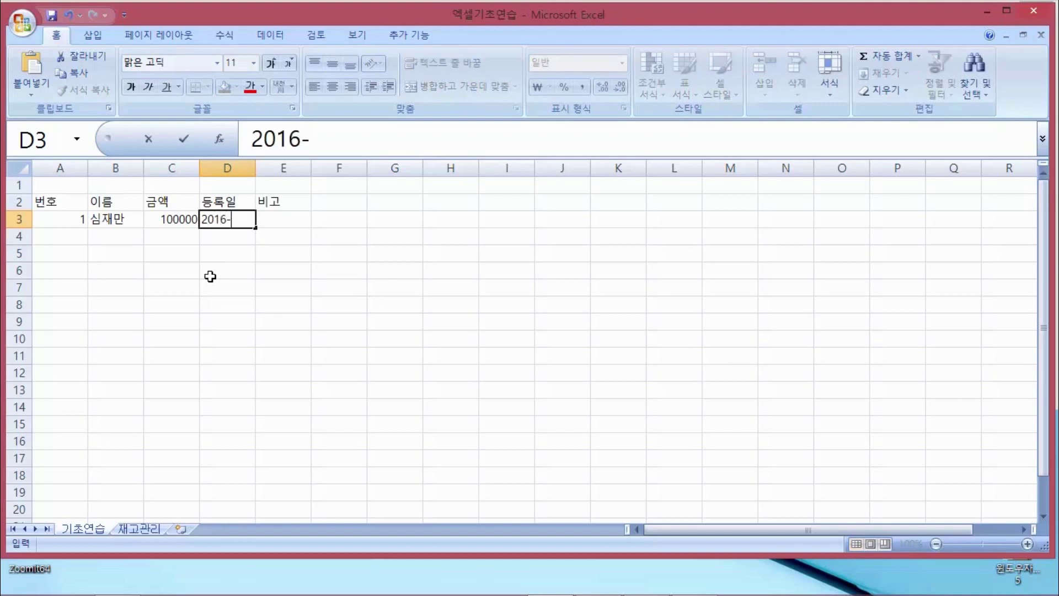
type("3-1")
key("Return")
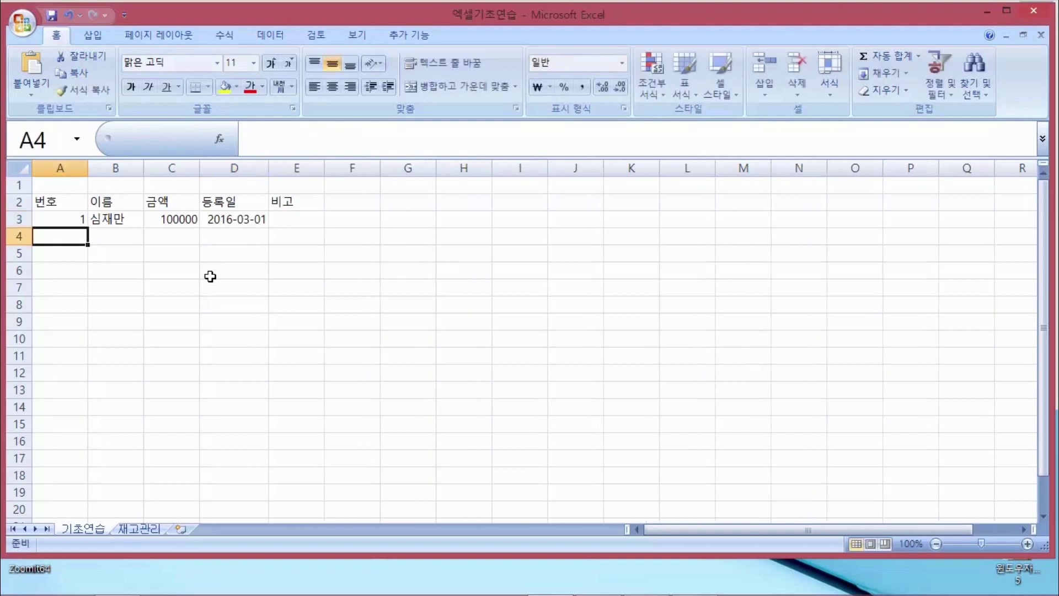
Move around the first record's cells with the arrow keys, ending on B4
key("Up")
key("Right")
key("Right")
key("Right")
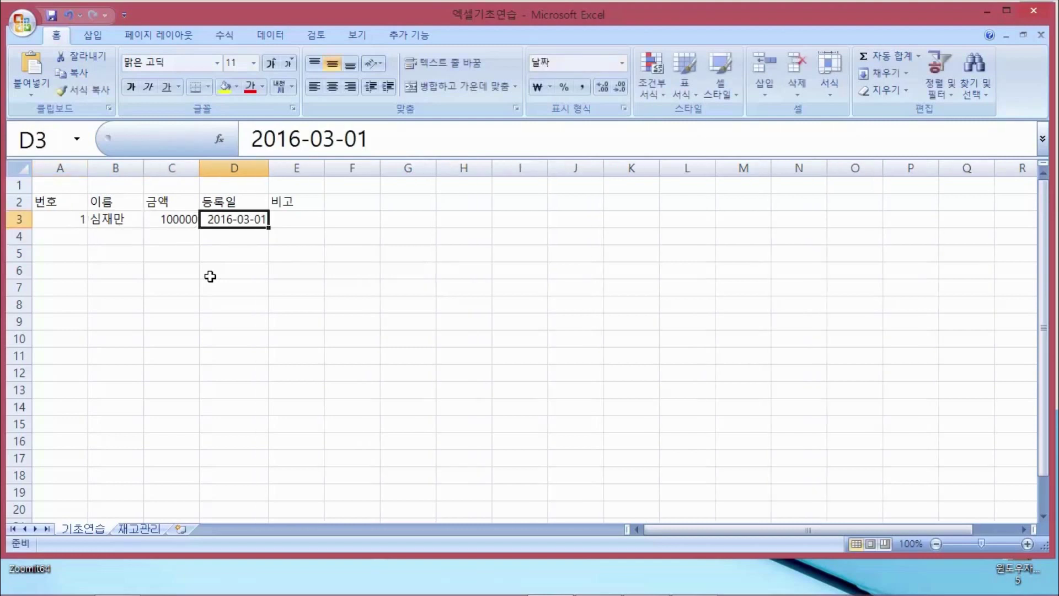
key("Right")
key("Down")
key("Up")
key("Left")
key("Left")
key("Left")
key("Left")
key("Right")
key("Right")
key("Down")
key("Left")
key("Left")
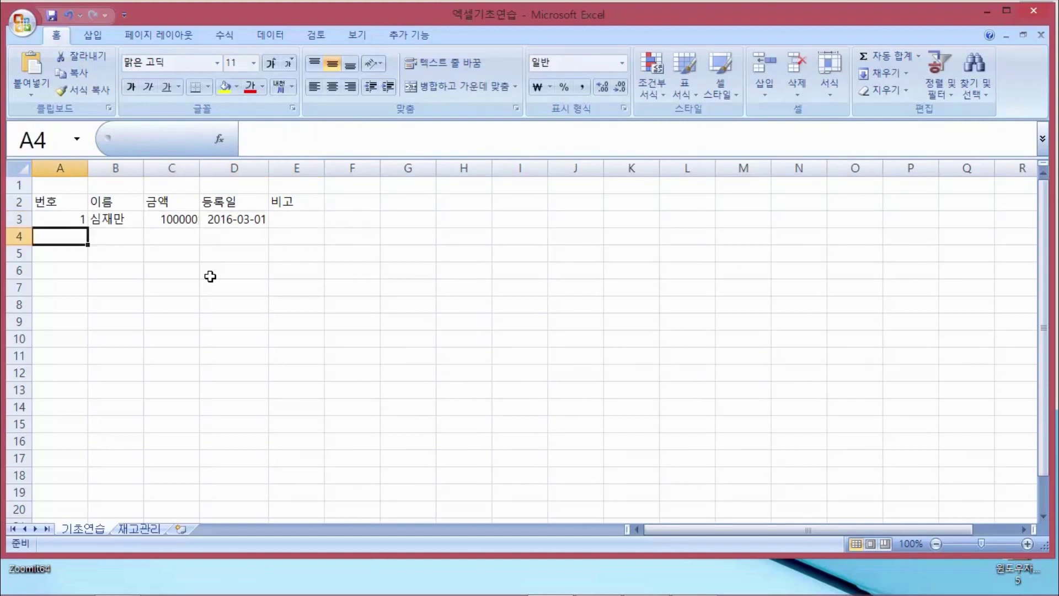
key("Up")
key("Down")
key("Up")
key("Right")
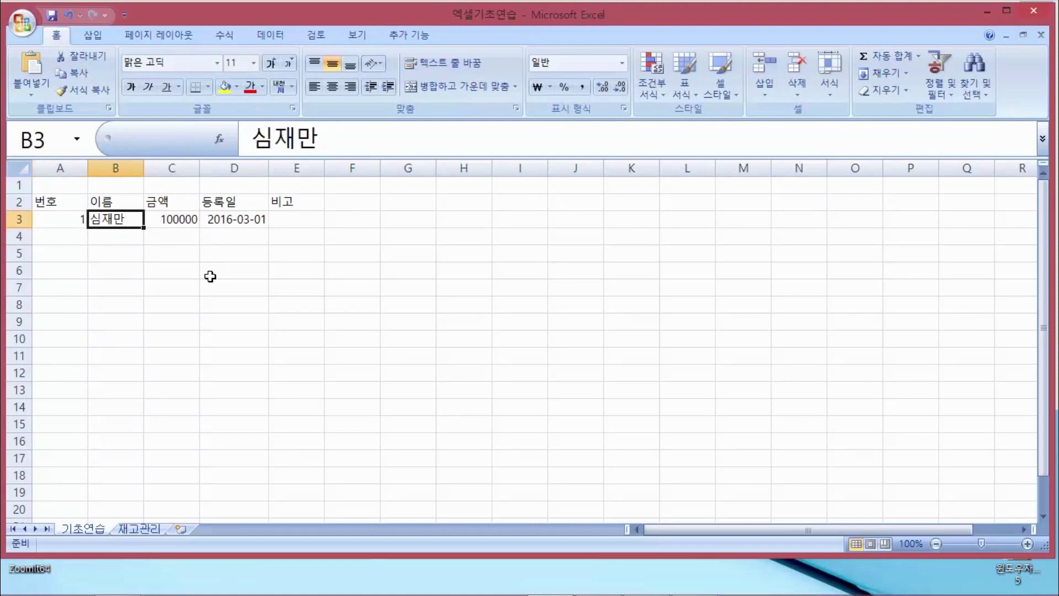
key("Down")
key("Left")
key("Up")
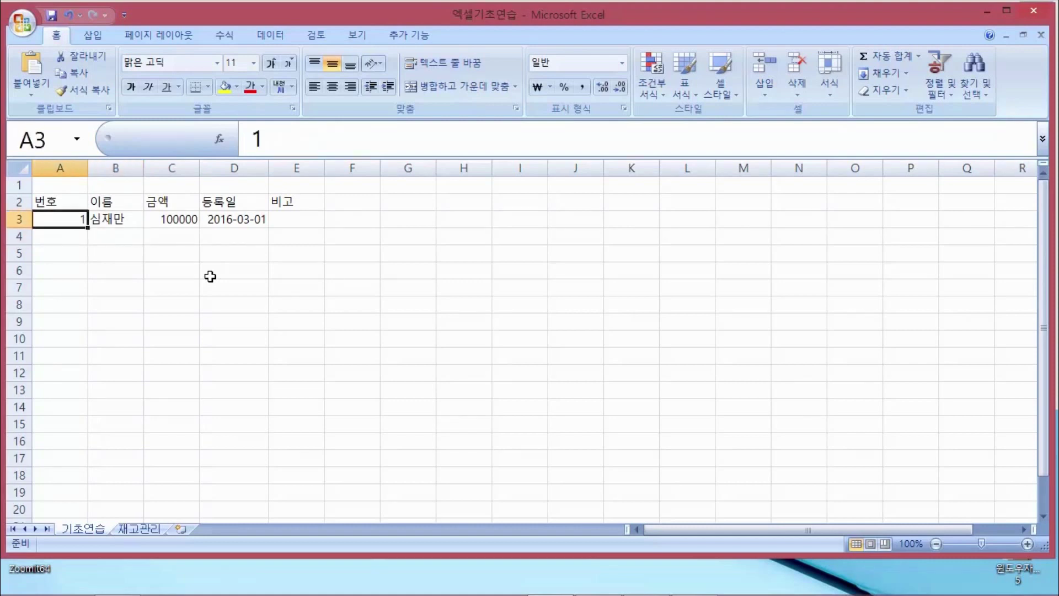
key("Down")
key("Right")
key("Up")
key("Left")
left_click(135, 234)
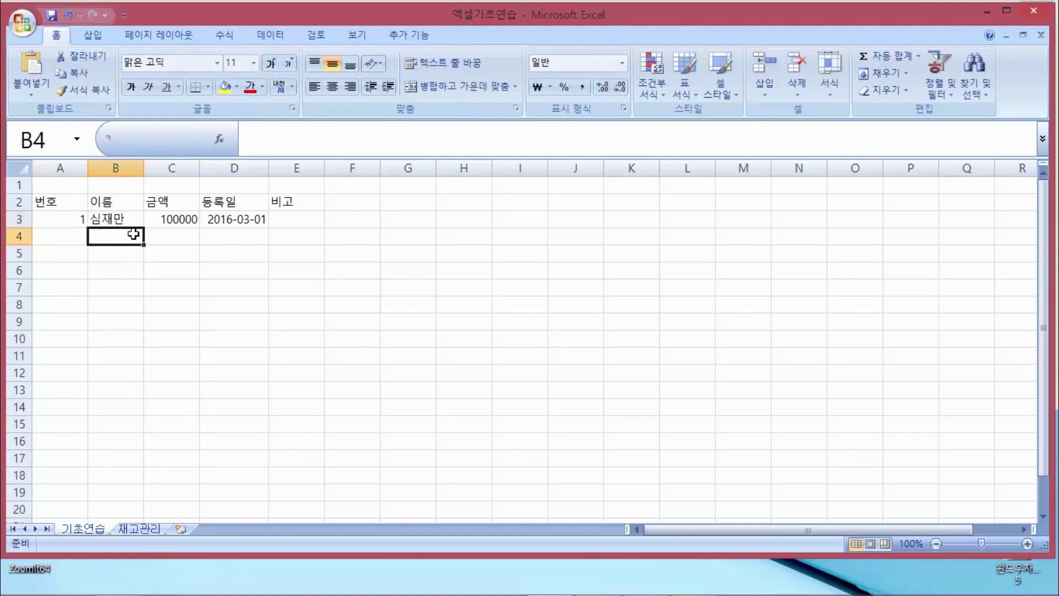
key("Left")
key("Up")
key("Right")
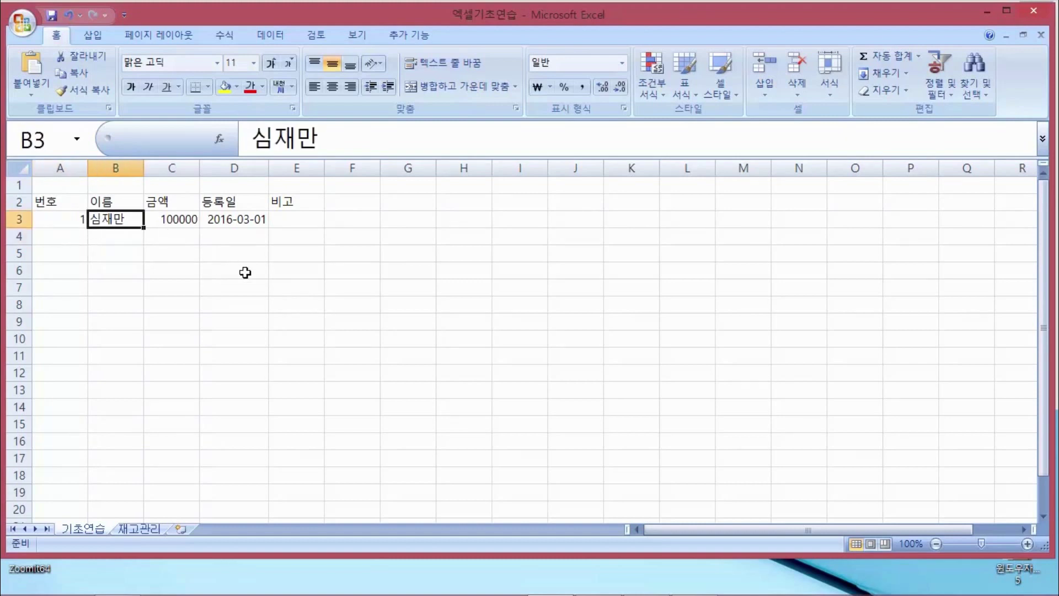
key("Down")
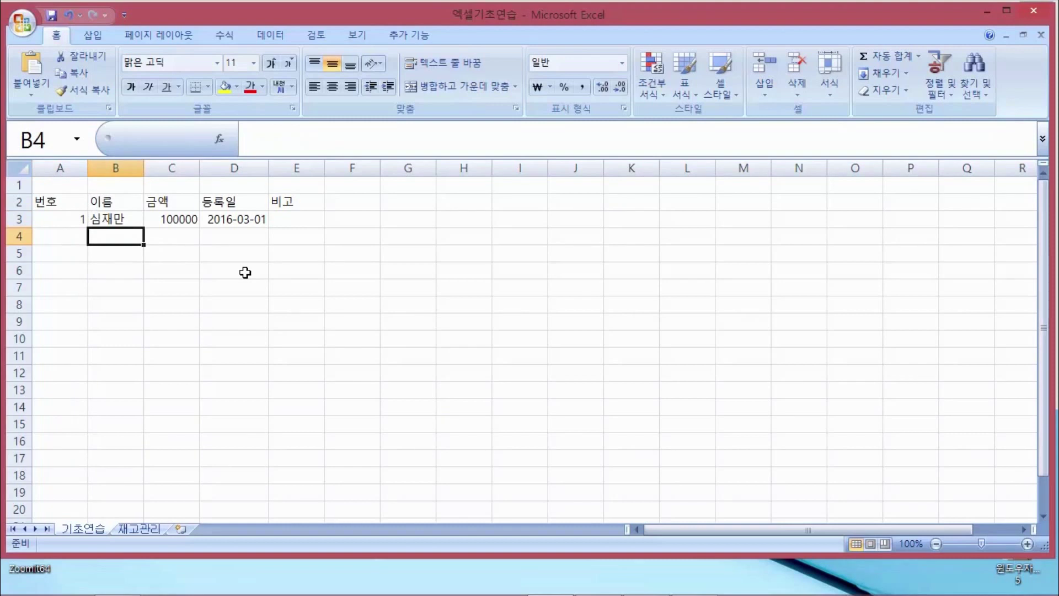
Type six more names into B4 through B9, one per row below the first record
type("유재석")
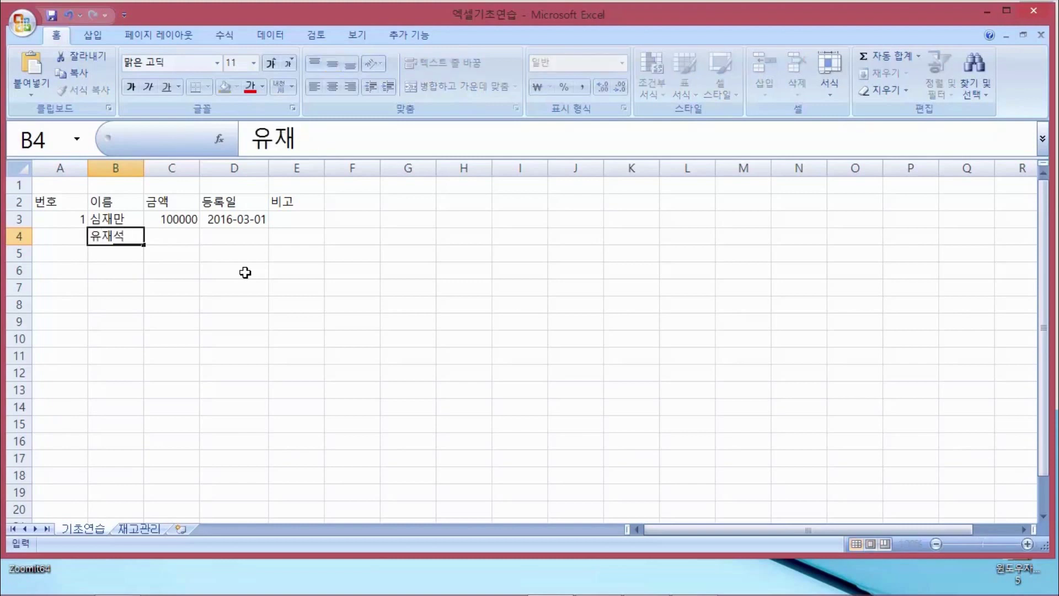
key("Return")
type("박명수")
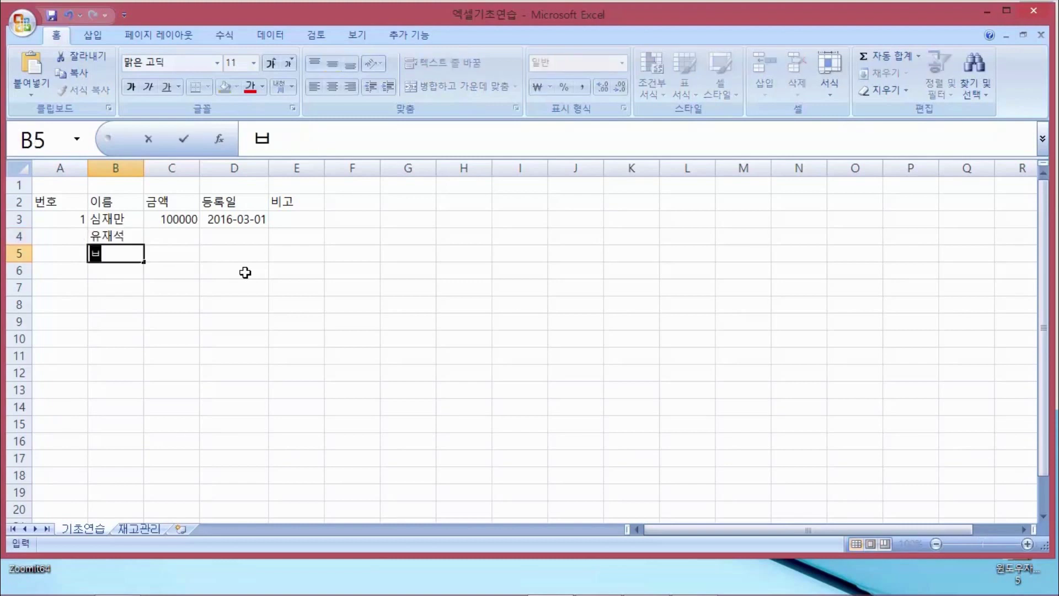
key("Return")
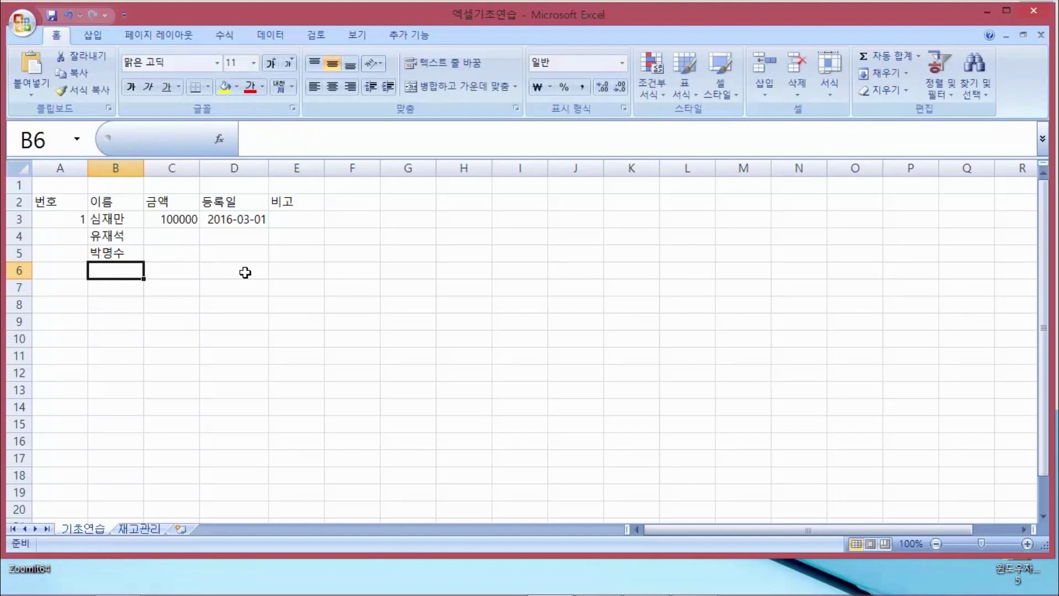
type("정준하")
key("Return")
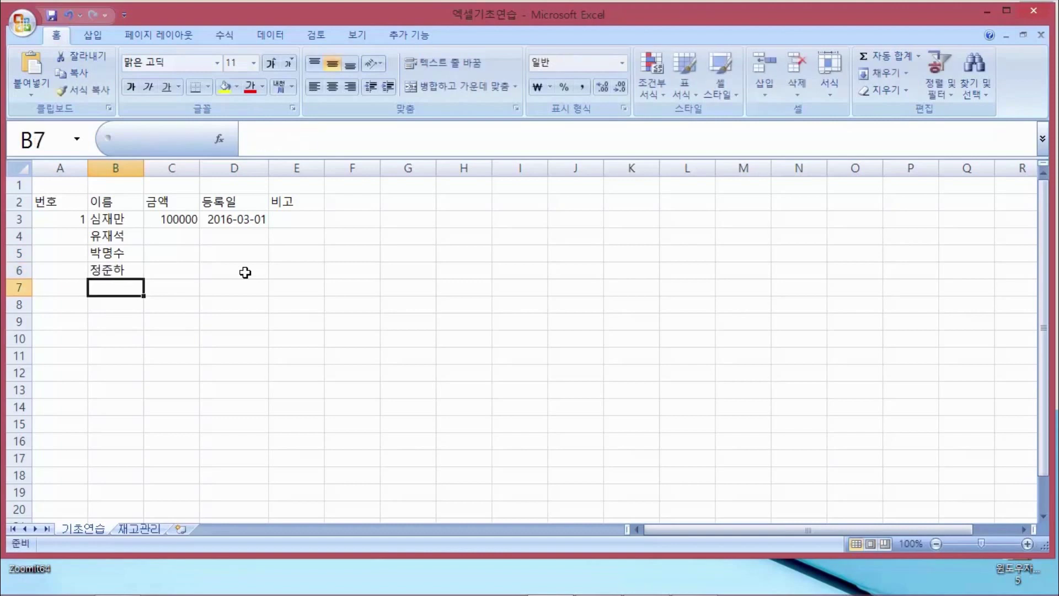
type("정형도")
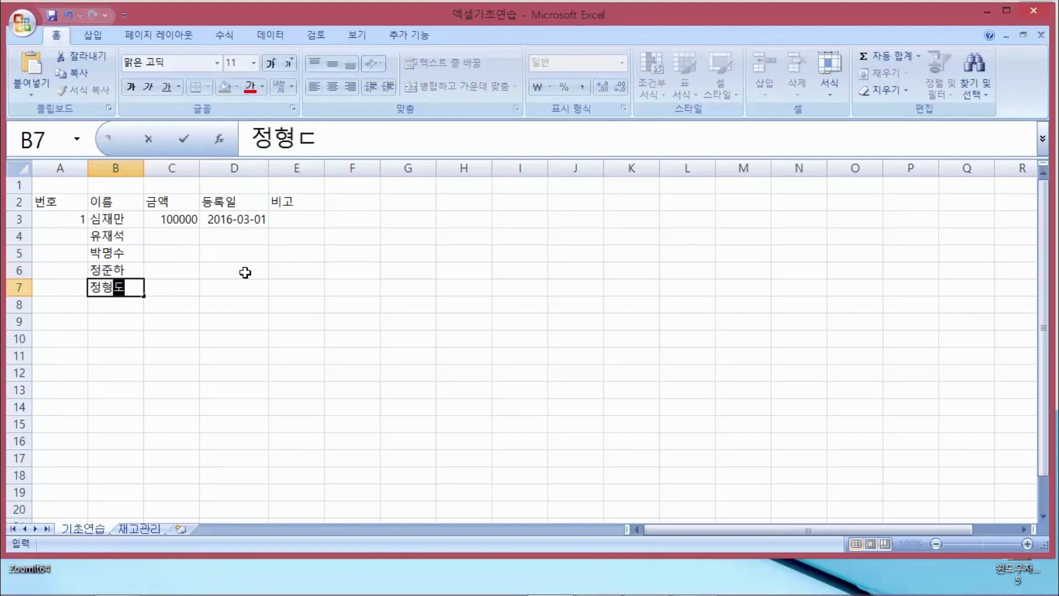
type("ㄴ")
key("Return")
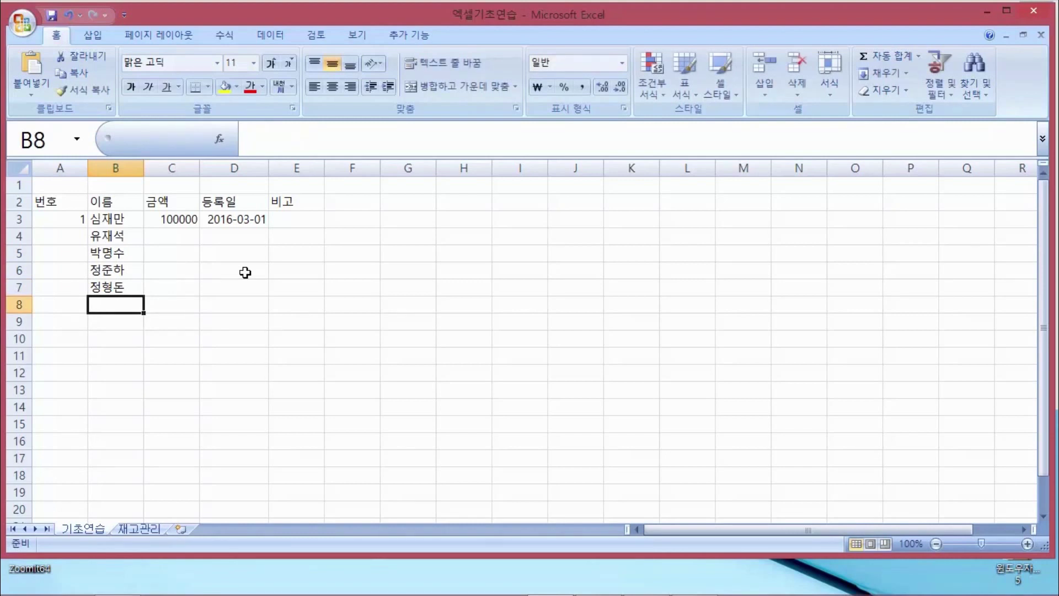
type("하하")
key("Return")
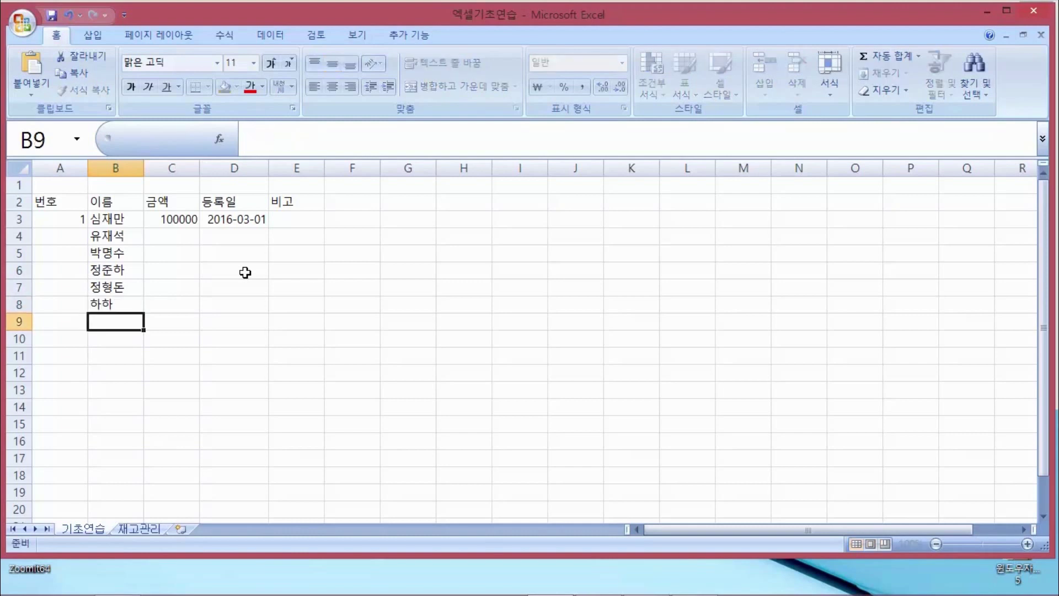
type("황광희")
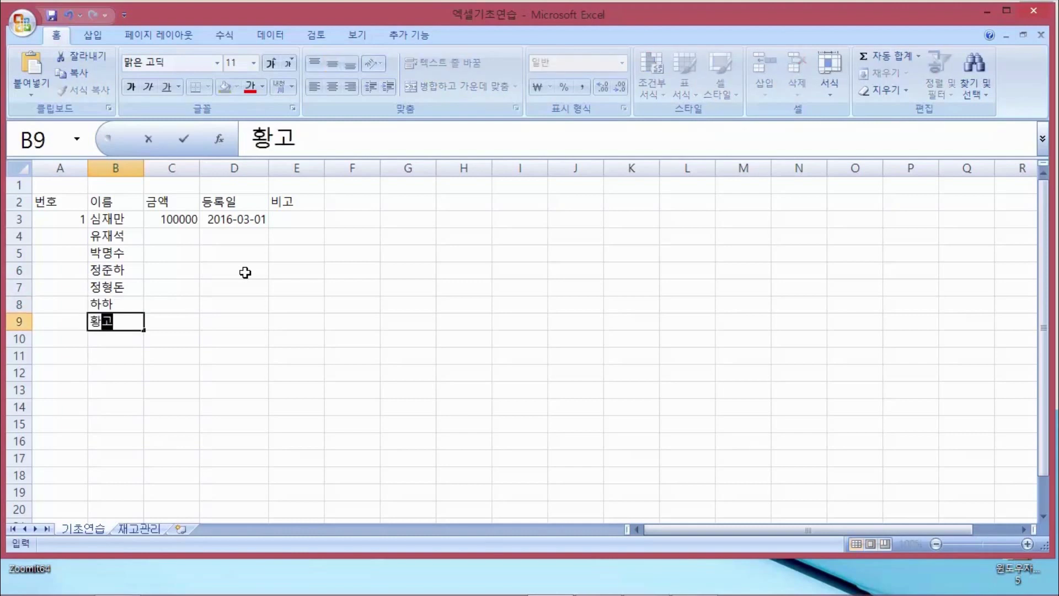
key("Tab")
key("Up")
key("Up")
key("Up")
key("Up")
key("Up")
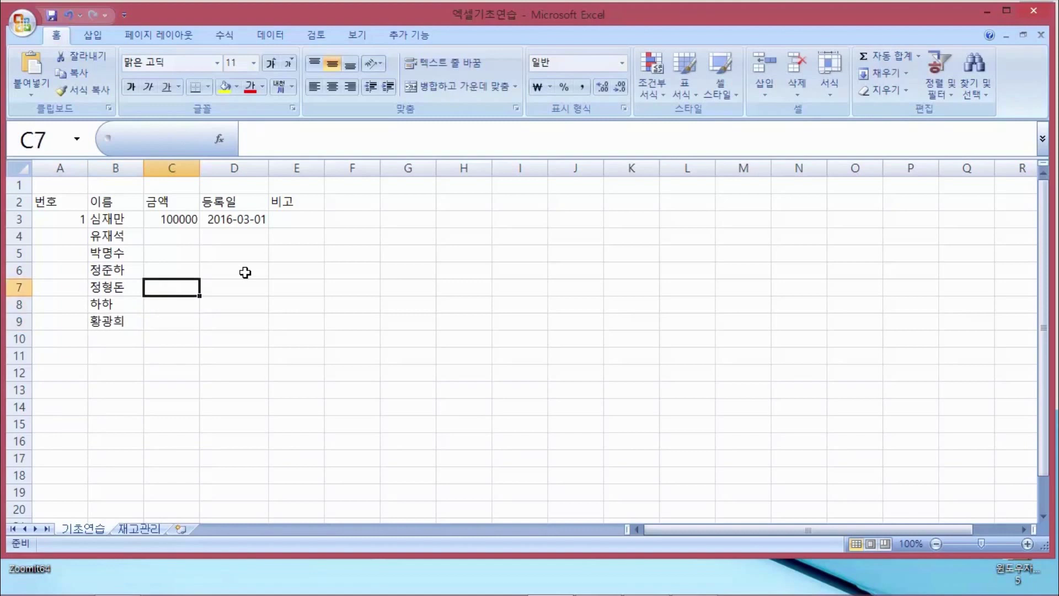
Enter the amounts 100000, 200000, 265426, 22566, 30000 and 20000 into C4–C9
type("100000")
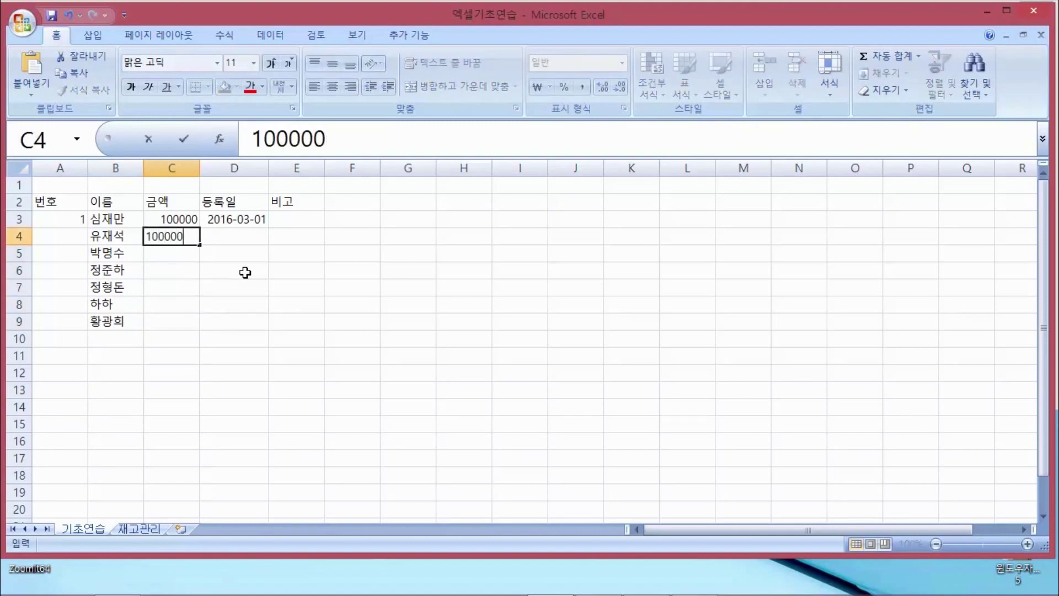
key("Return")
type("200000")
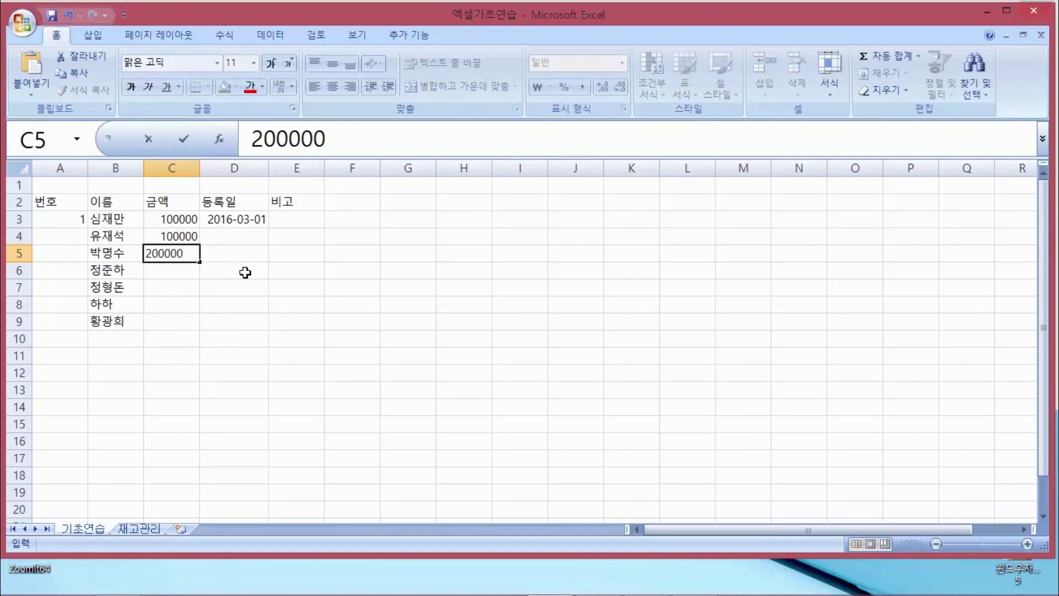
key("Return")
type("265426")
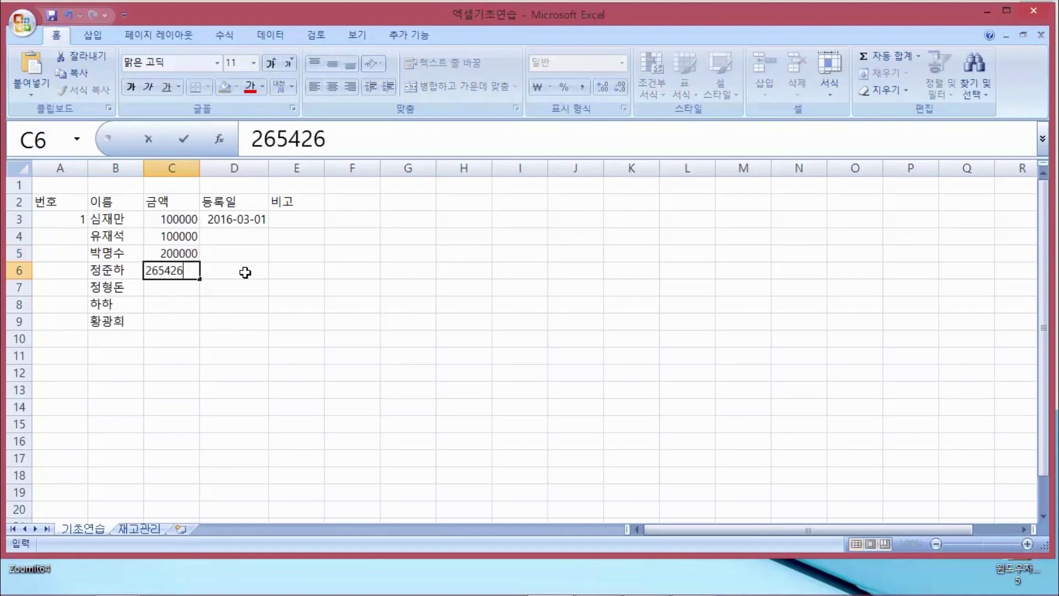
key("Return")
type("22566")
key("Return")
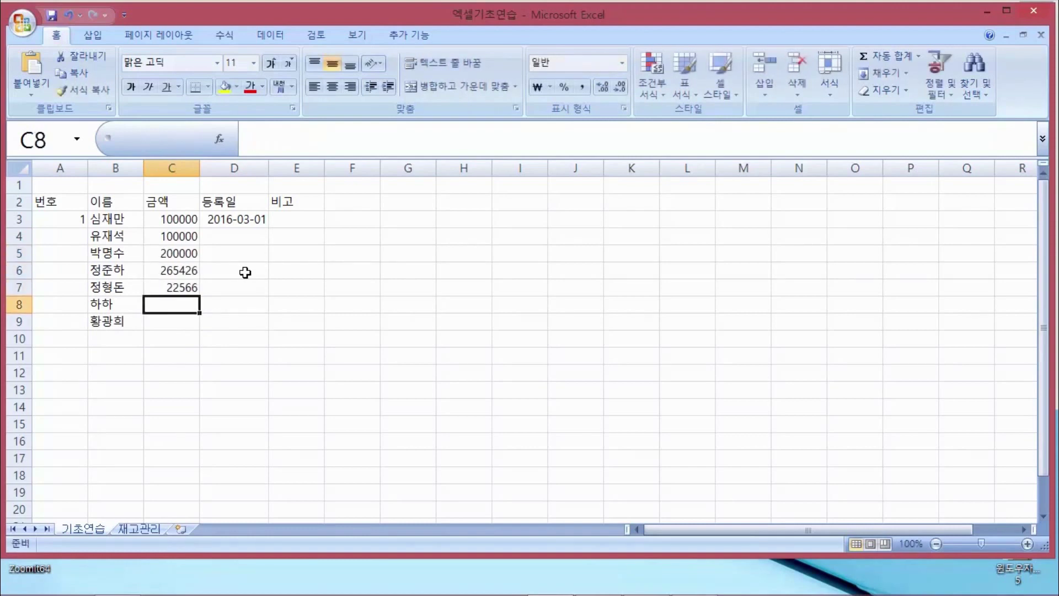
type("30000")
key("Return")
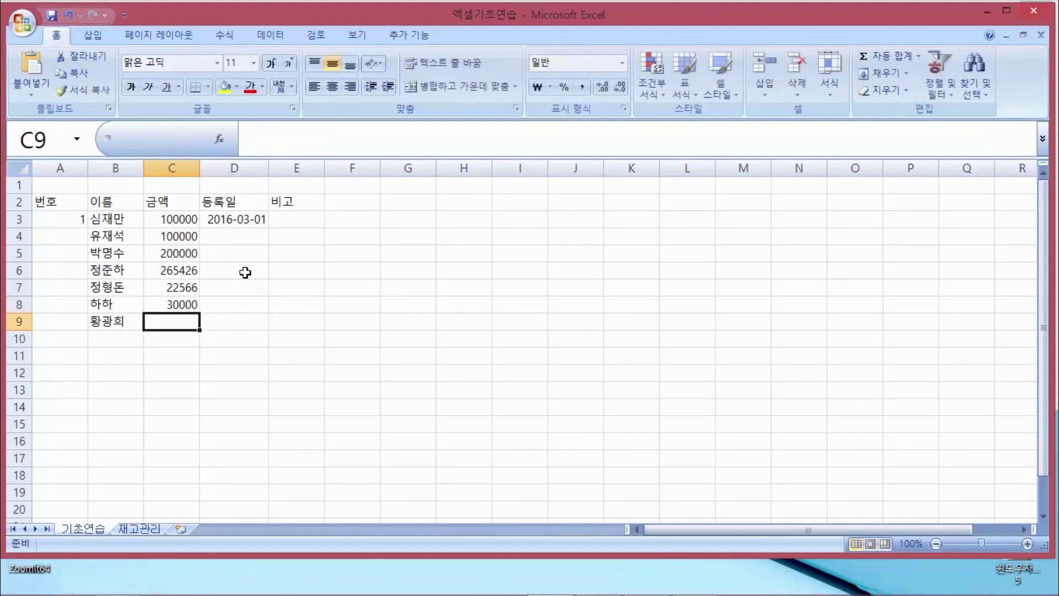
type("20000")
key("Return")
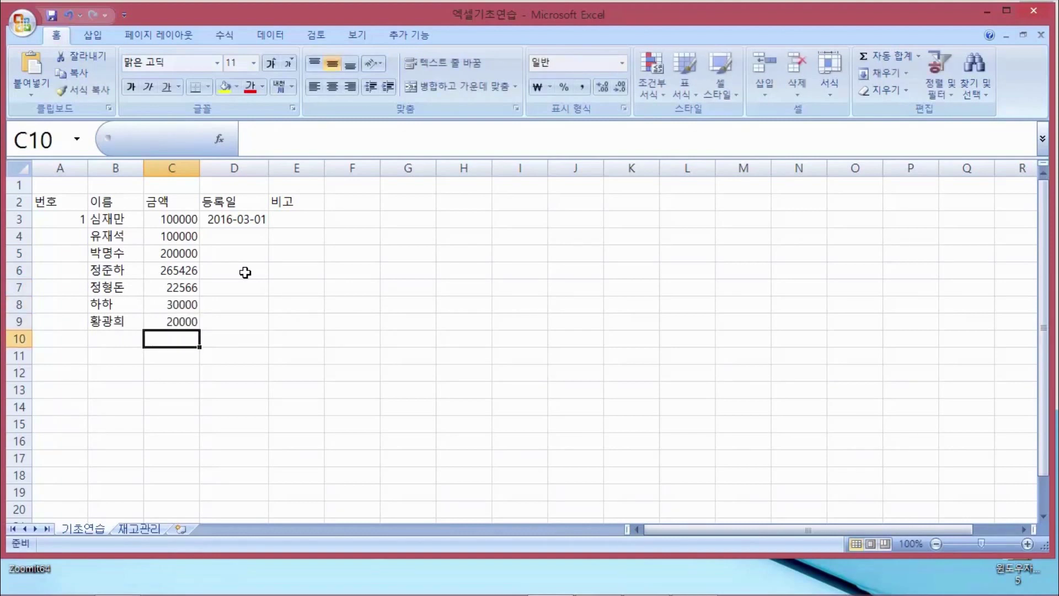
key("Up")
key("Up")
key("Up")
key("Up")
key("Up")
key("Up")
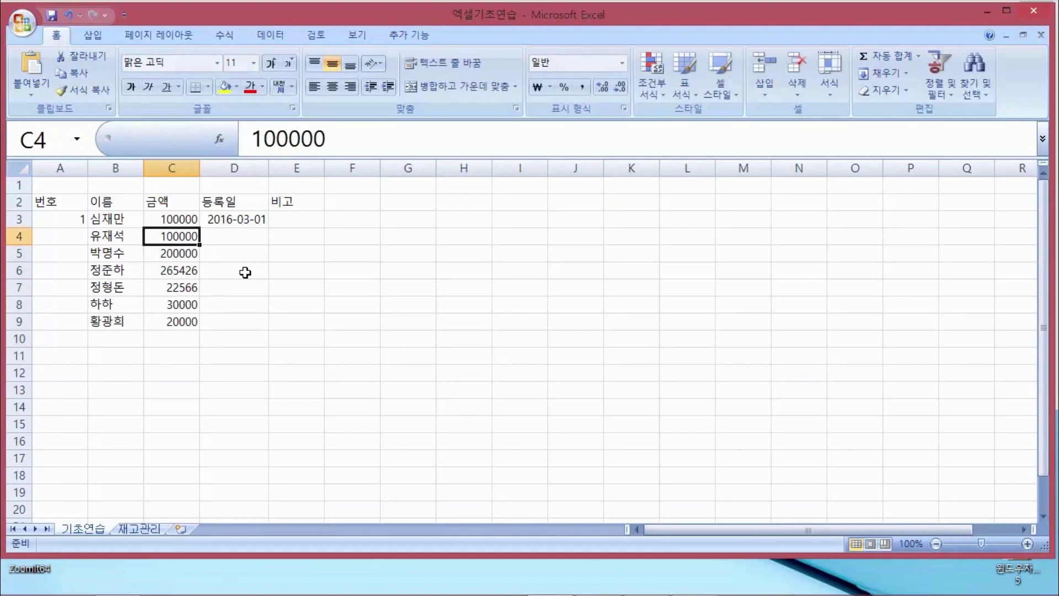
key("Right")
key("Left")
key("Left")
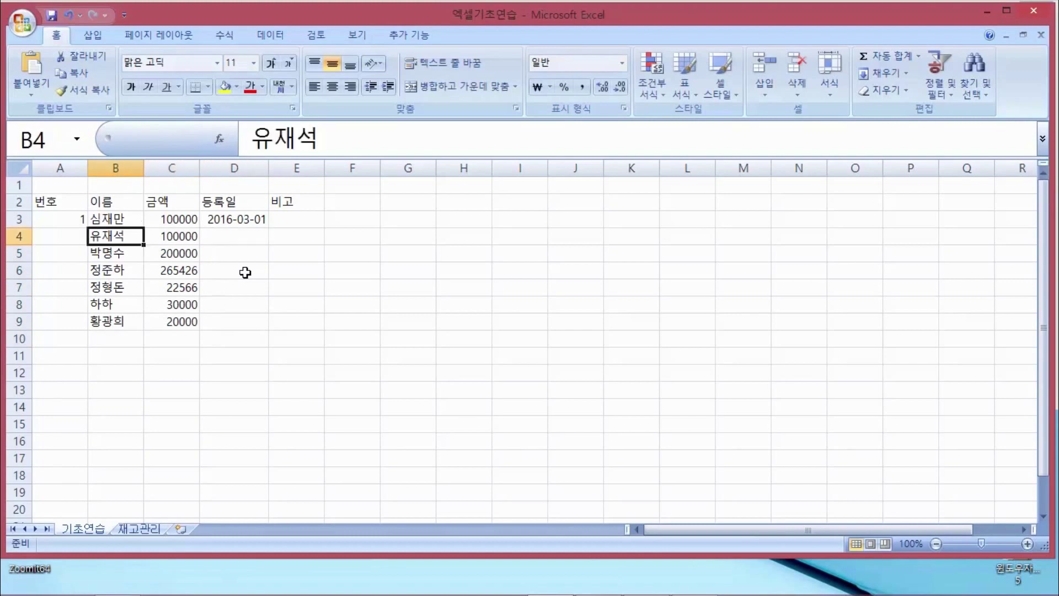
key("Down")
key("Up")
key("Right")
key("Down")
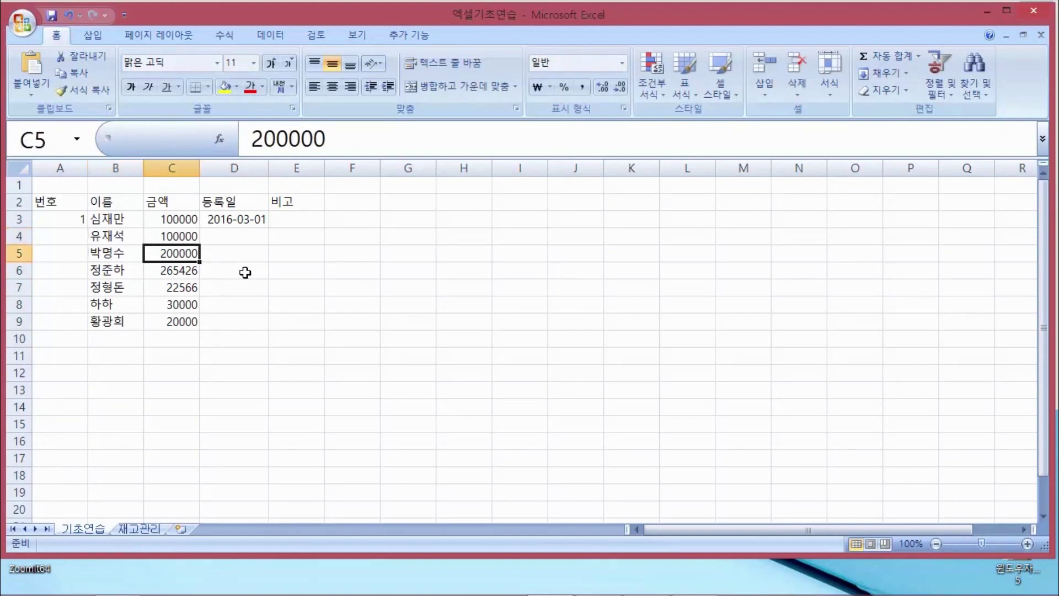
key("Left")
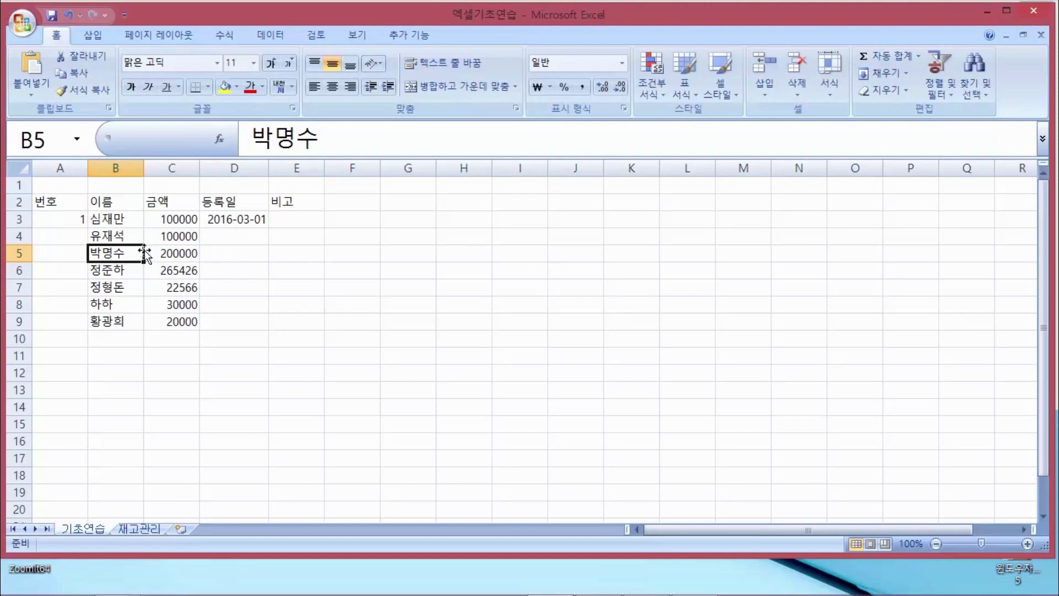
left_click(115, 221)
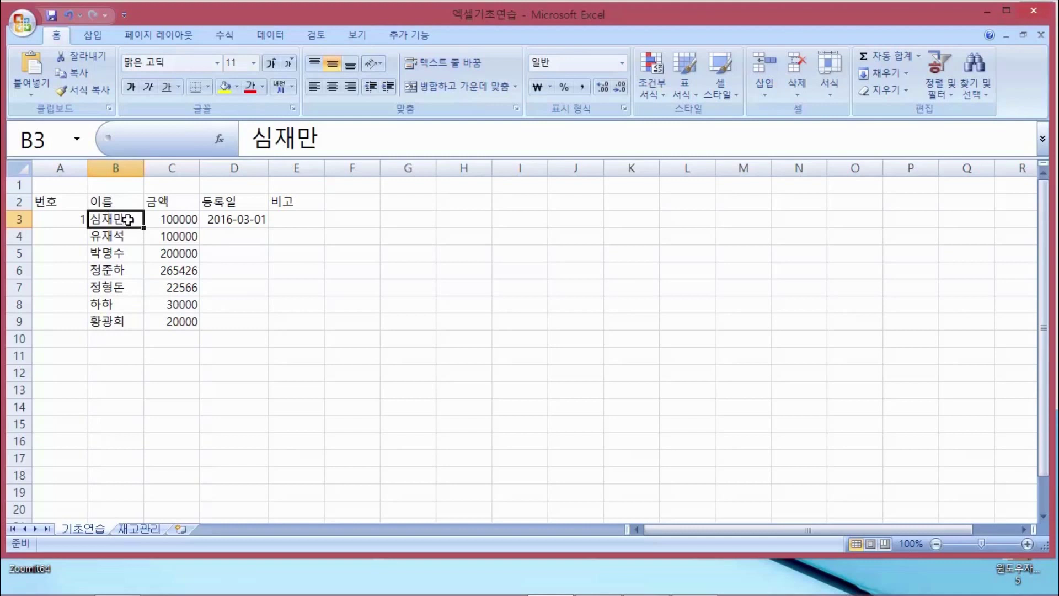
double_click(128, 220)
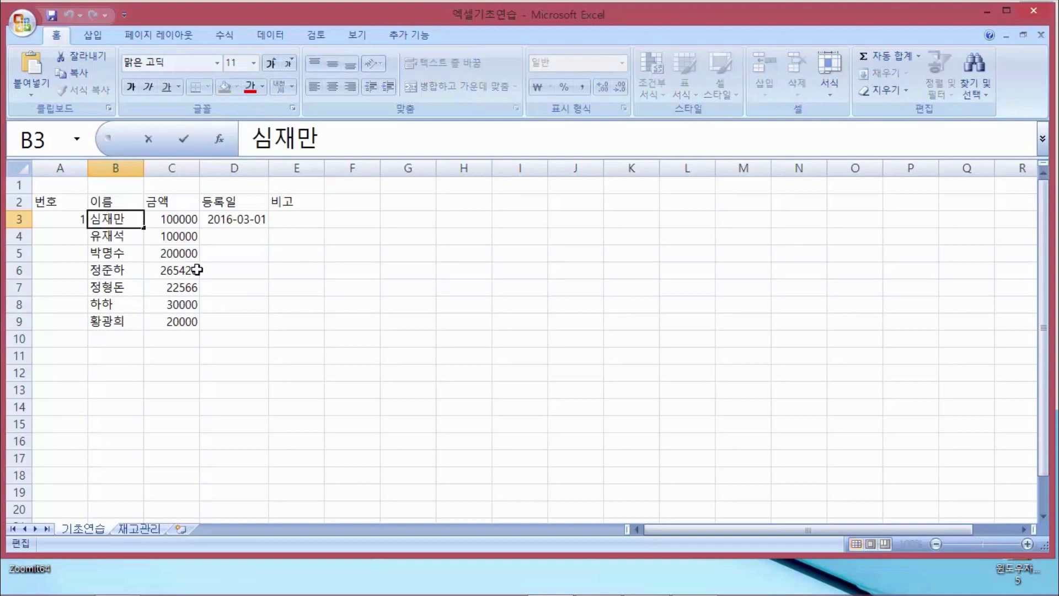
key("Return")
key("Up")
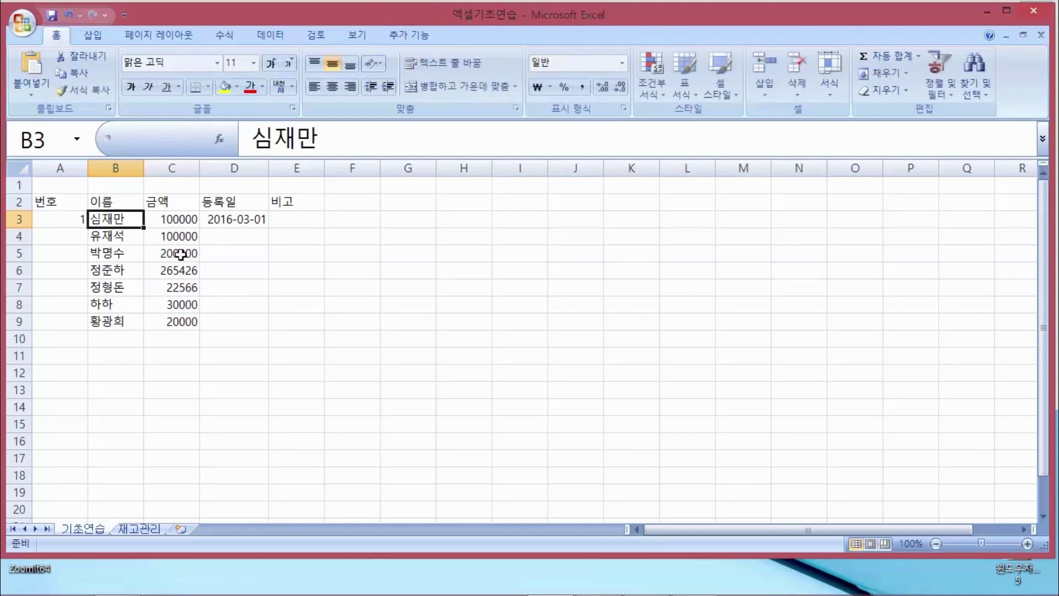
double_click(130, 221)
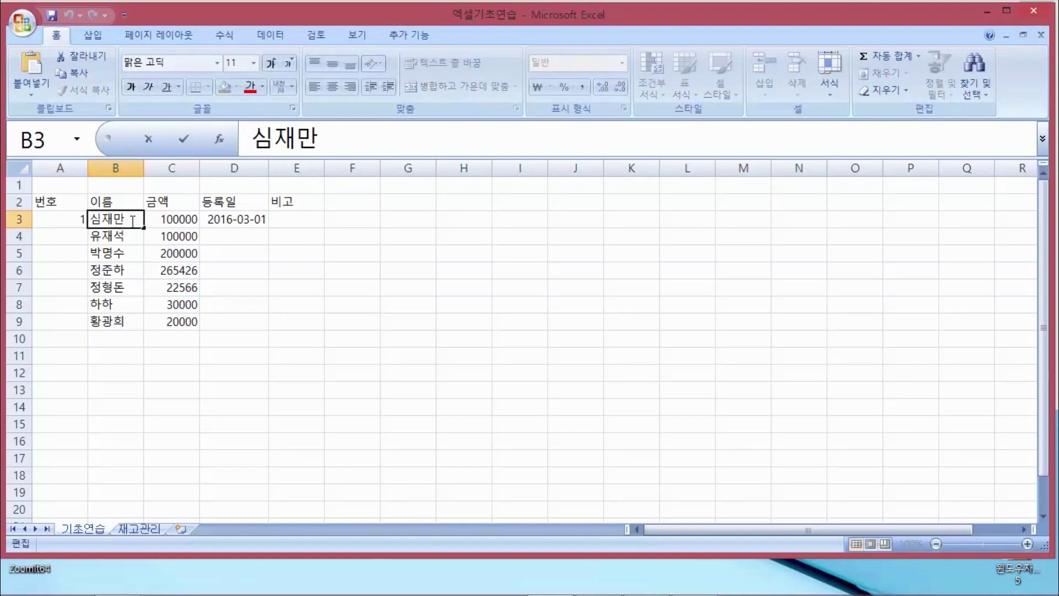
key("BackSpace")
type("마")
key("BackSpace")
type("ㅣㄴ")
key("Return")
left_click(132, 220)
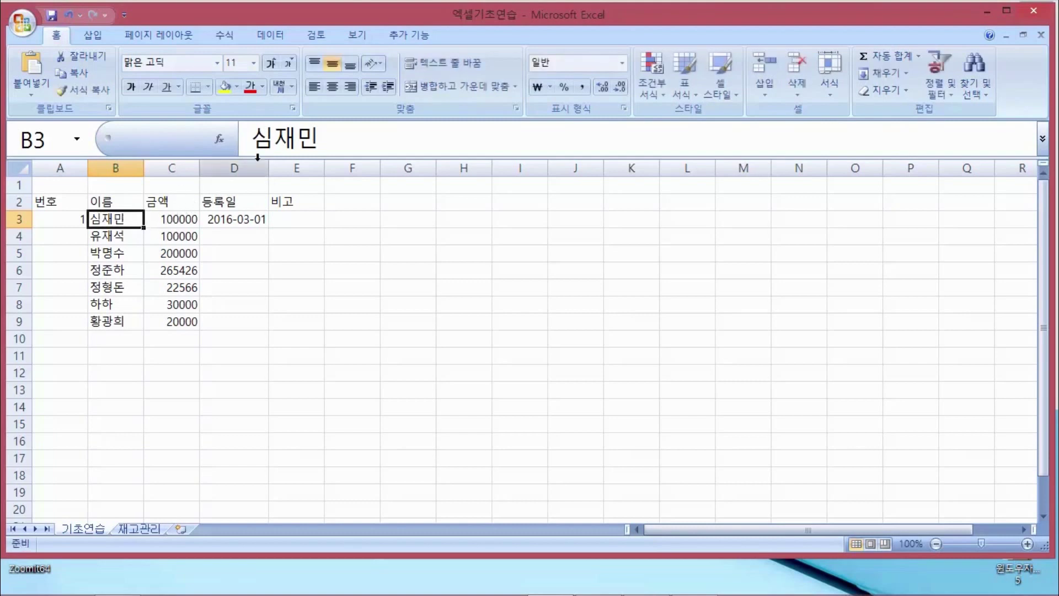
left_click(326, 138)
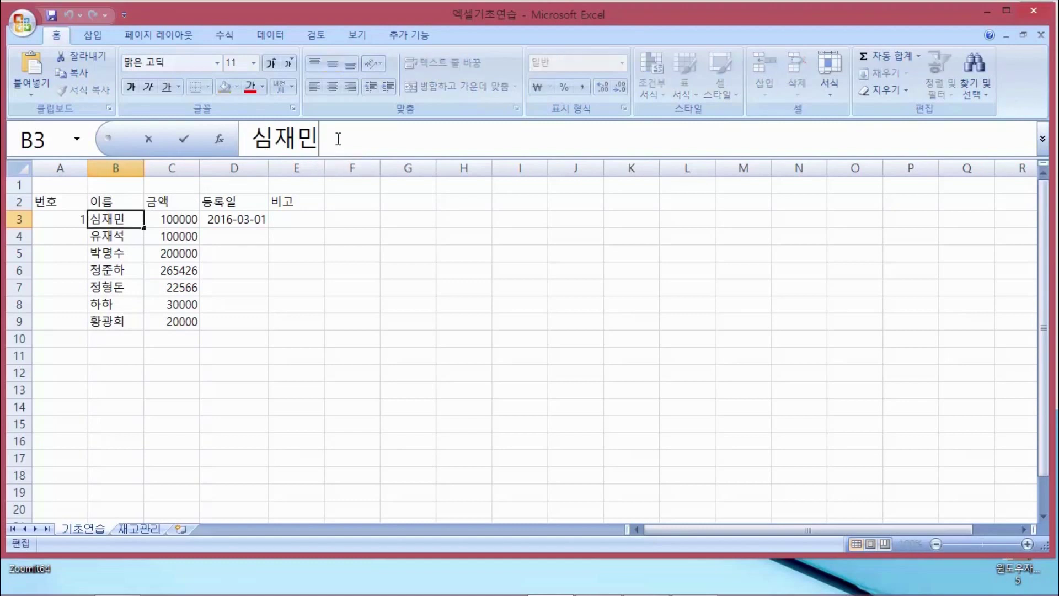
key("BackSpace")
type("만")
key("Return")
key("Up")
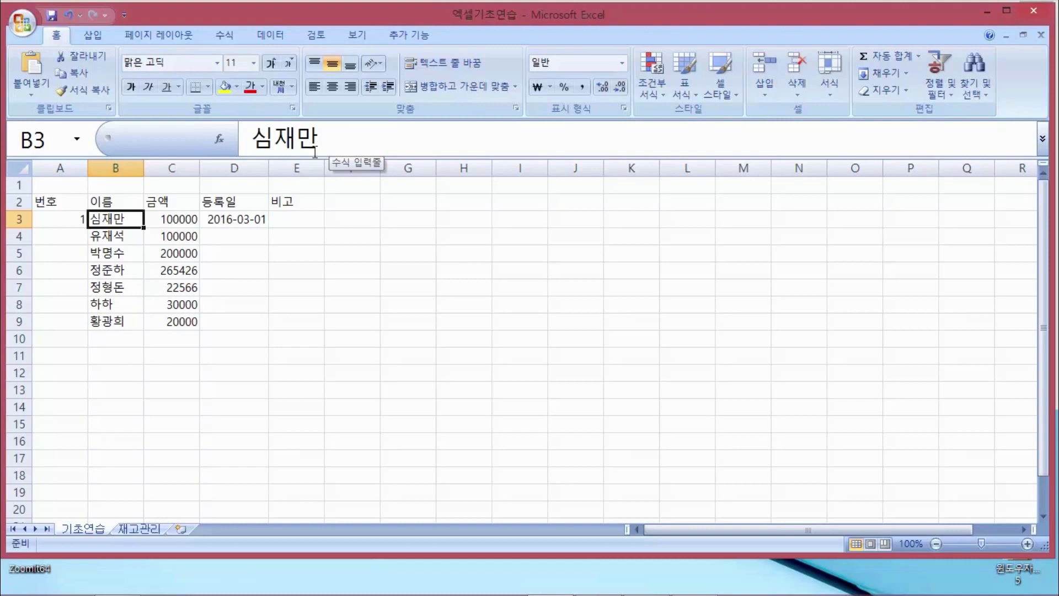
key("alt+Tab")
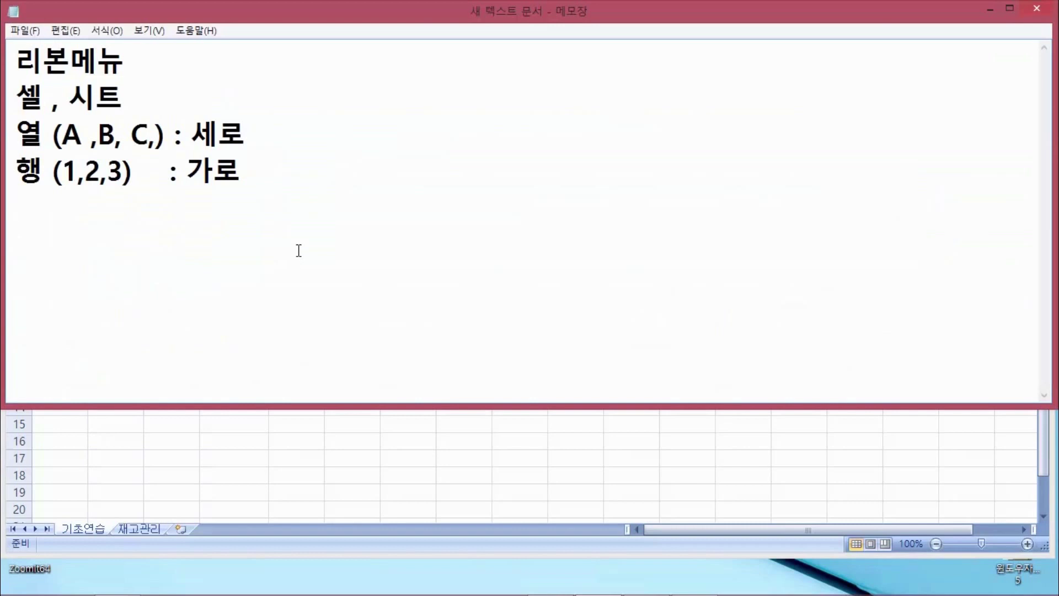
Add a 단축키 heading and the line 'F2 : 셀 자료 수정 (엑셀)' to the note, then return to Excel
type("다ㄴ축키")
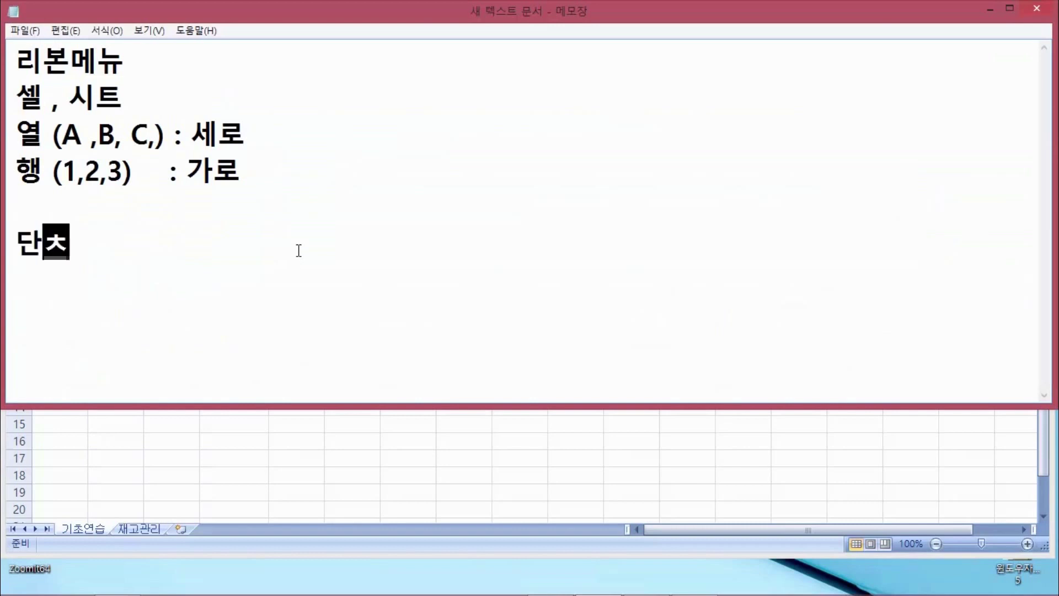
key("Return")
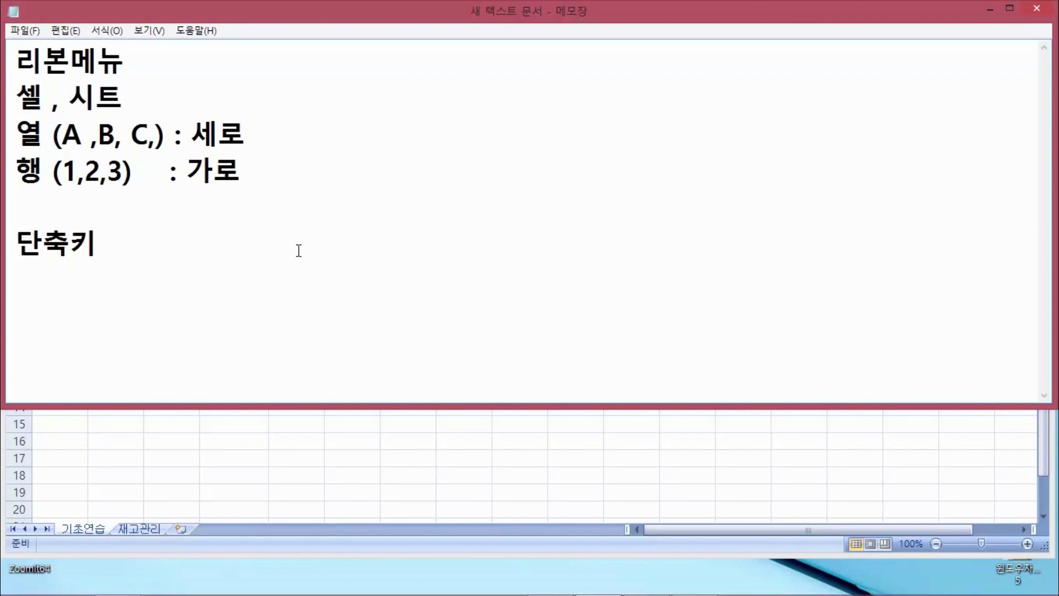
type("F2  :")
type("TP")
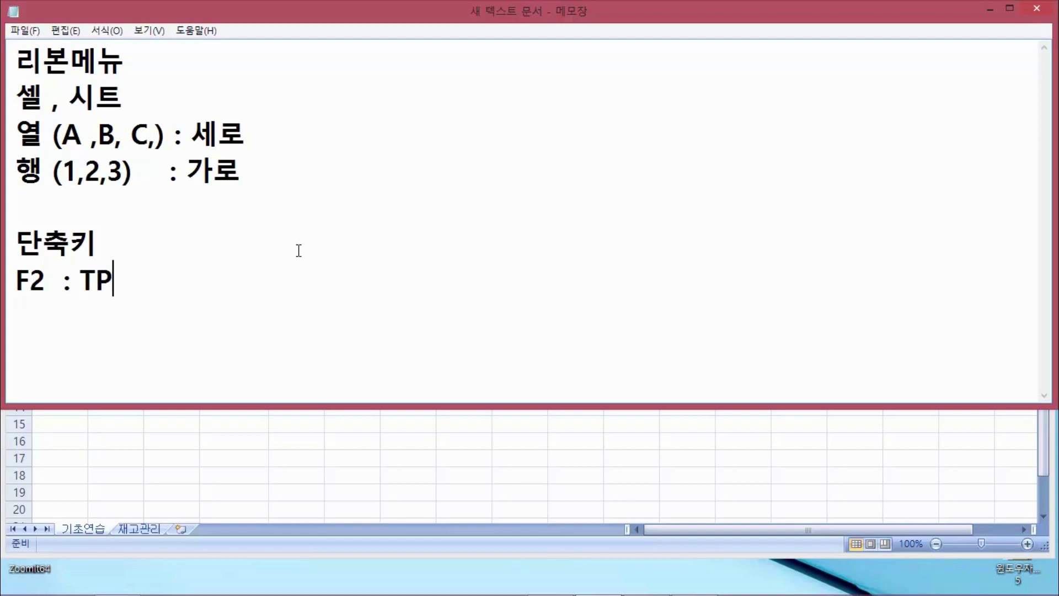
key("BackSpace")
key("BackSpace")
type("셀 자료 ")
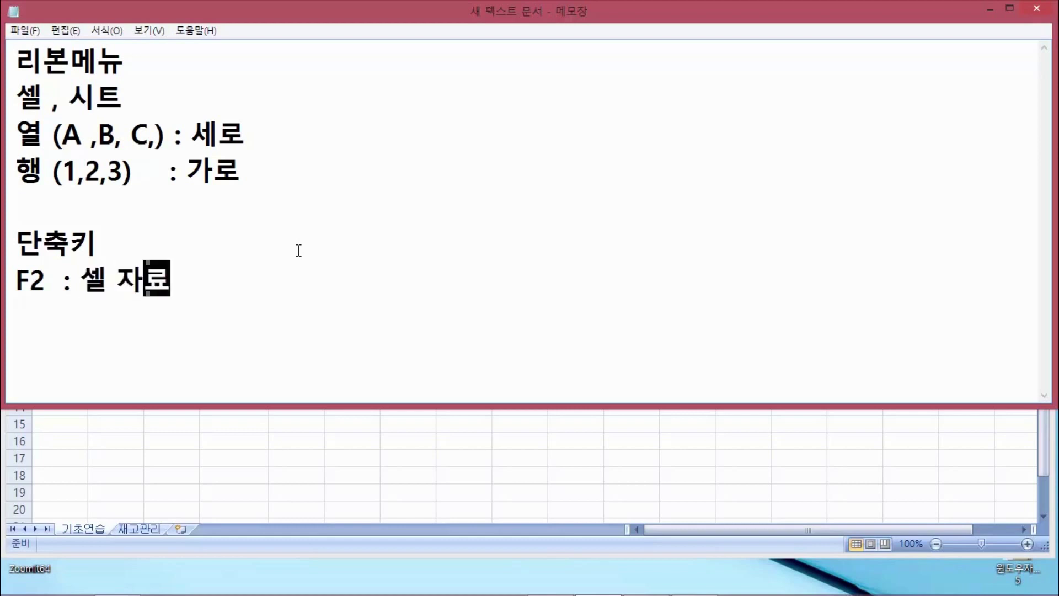
type("수정")
key("Return")
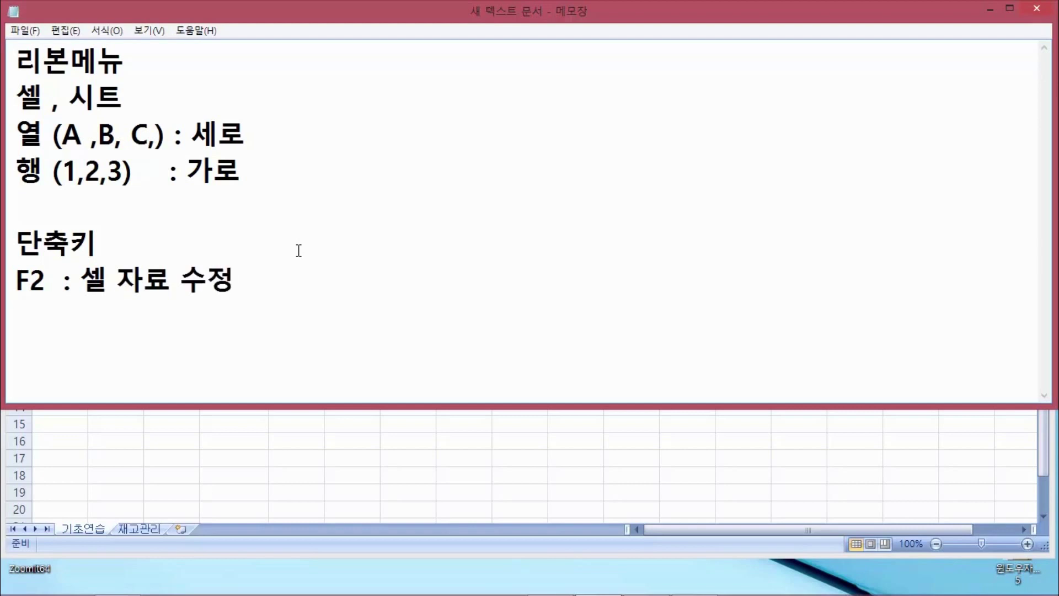
key("BackSpace")
type("(ㄷ")
key("BackSpace")
type("엑셀")
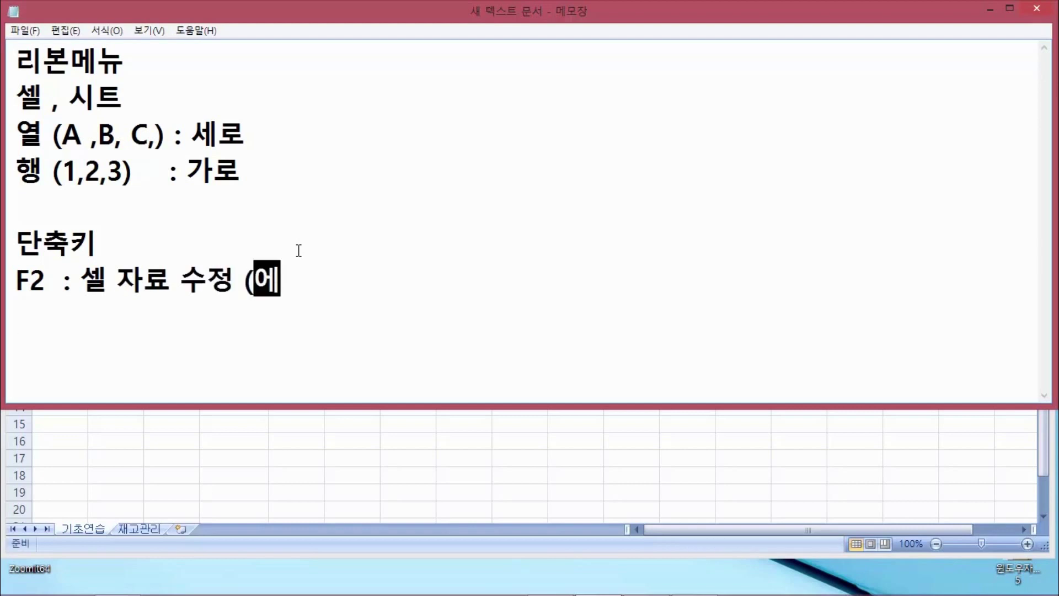
type(")")
key("Return")
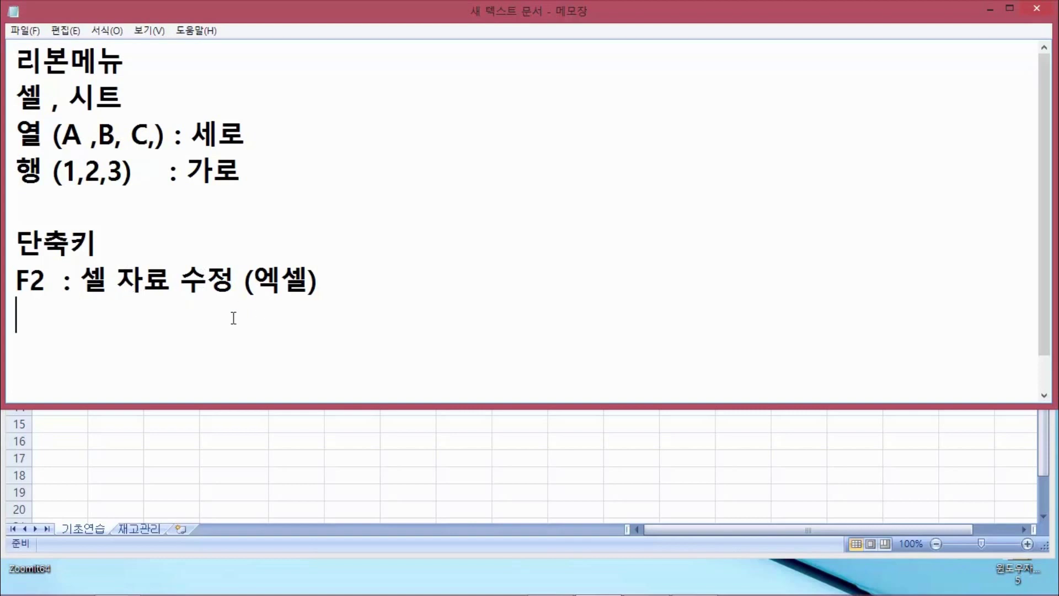
key("alt+Tab")
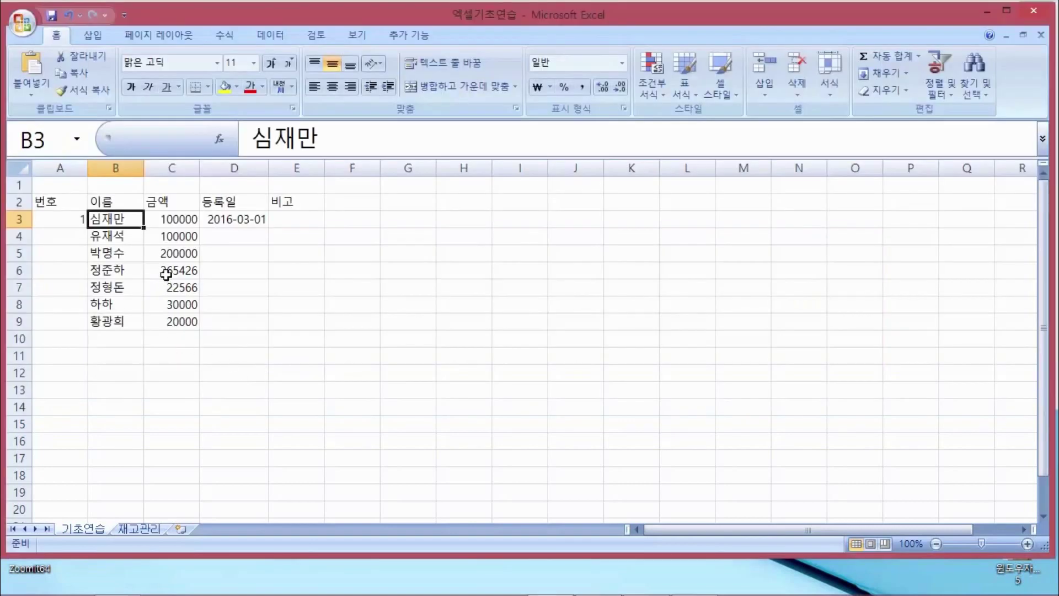
key("Down")
key("Up")
key("F2")
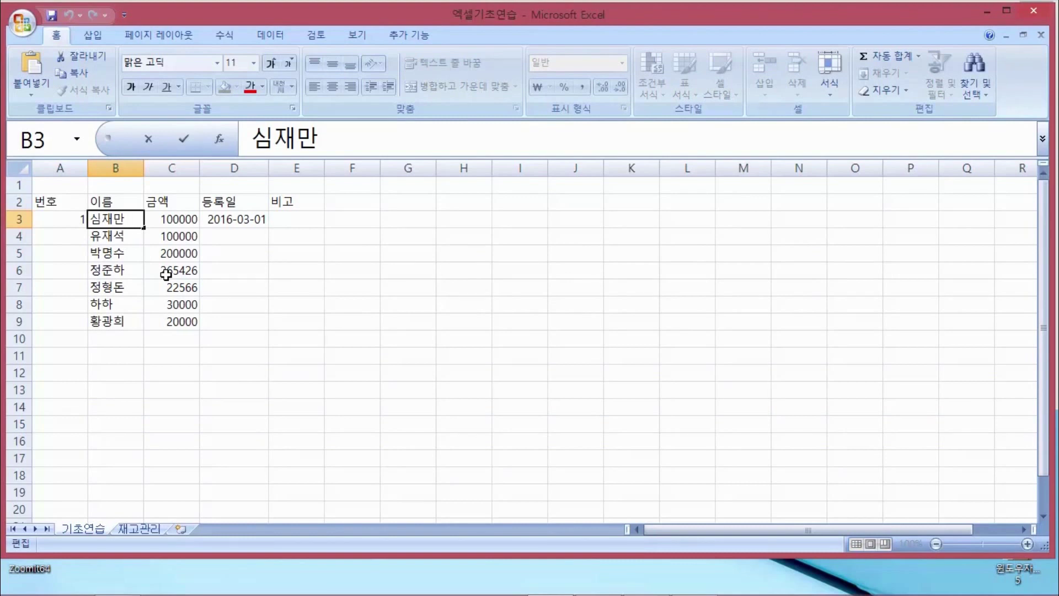
key("BackSpace")
type("민")
key("Return")
key("Up")
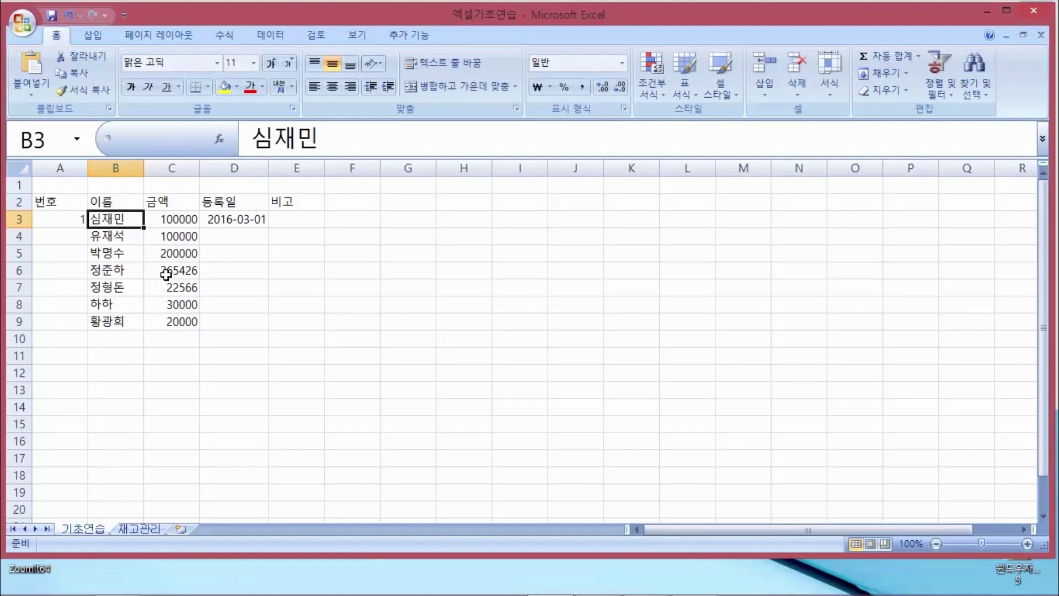
key("Down")
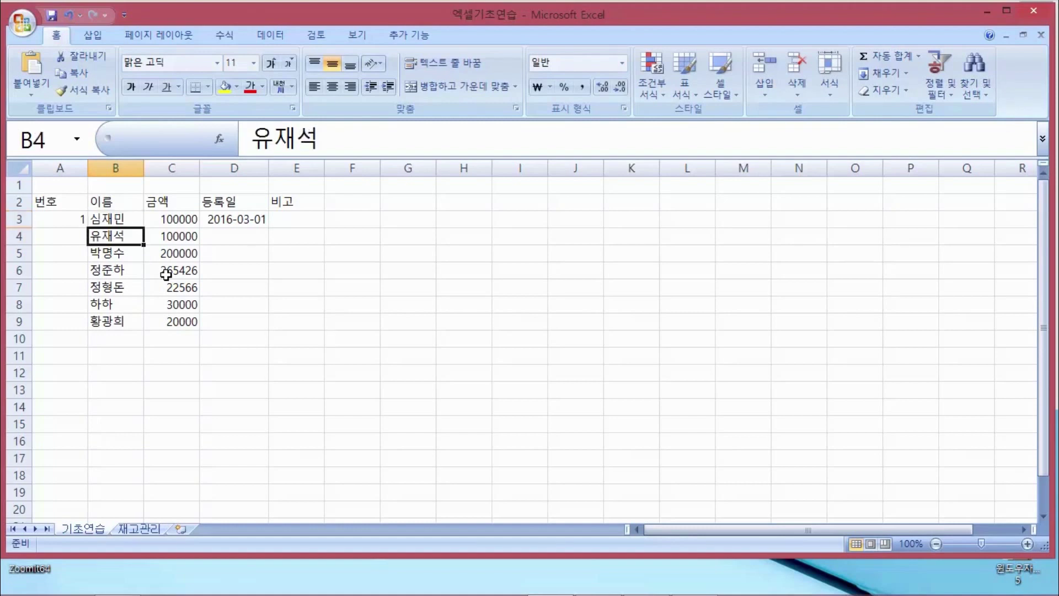
key("Up")
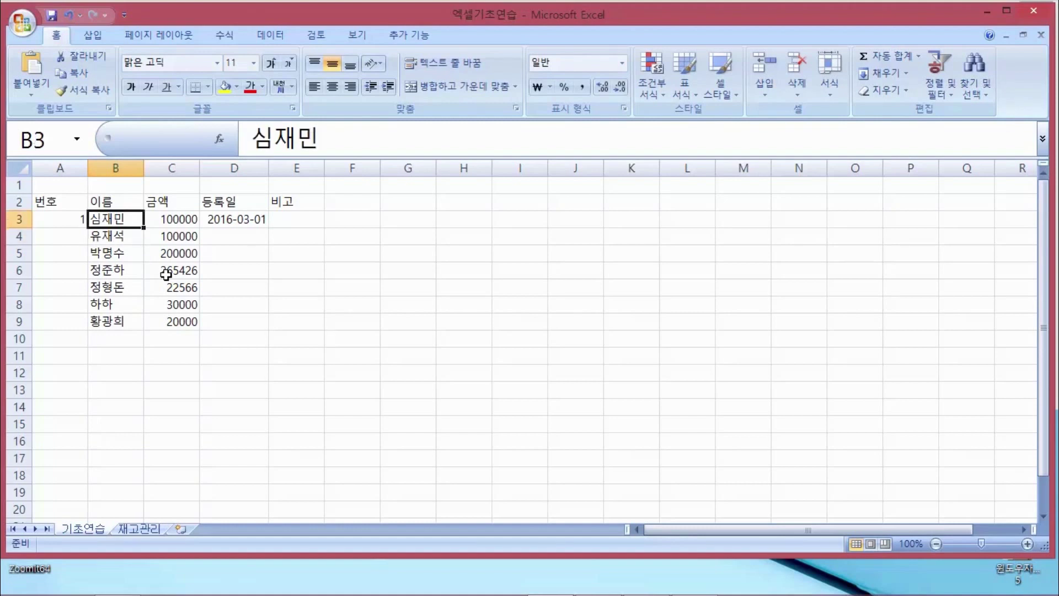
key("F2")
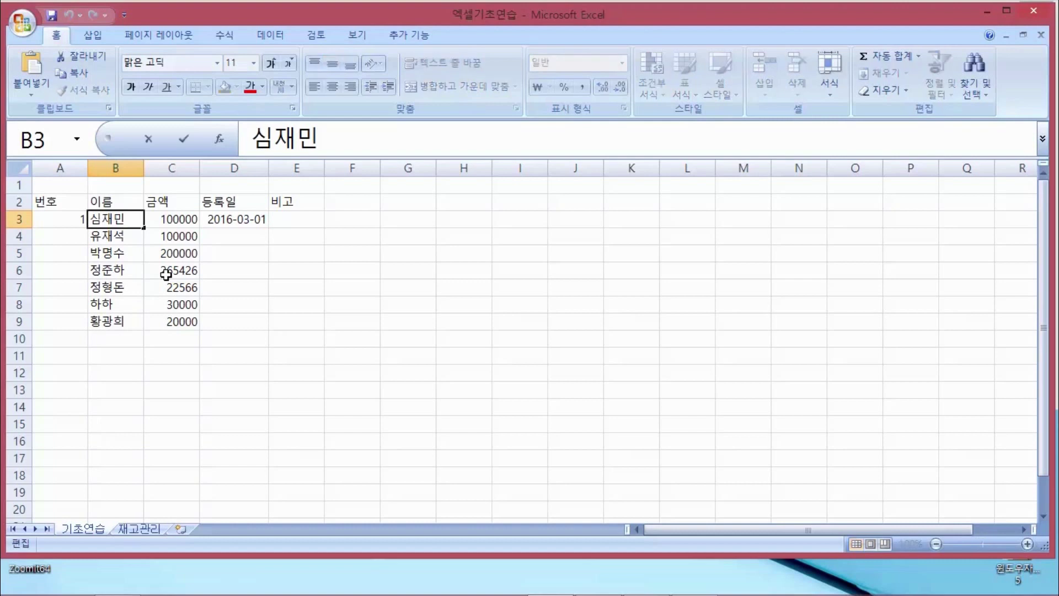
key("BackSpace")
type("만")
key("Return")
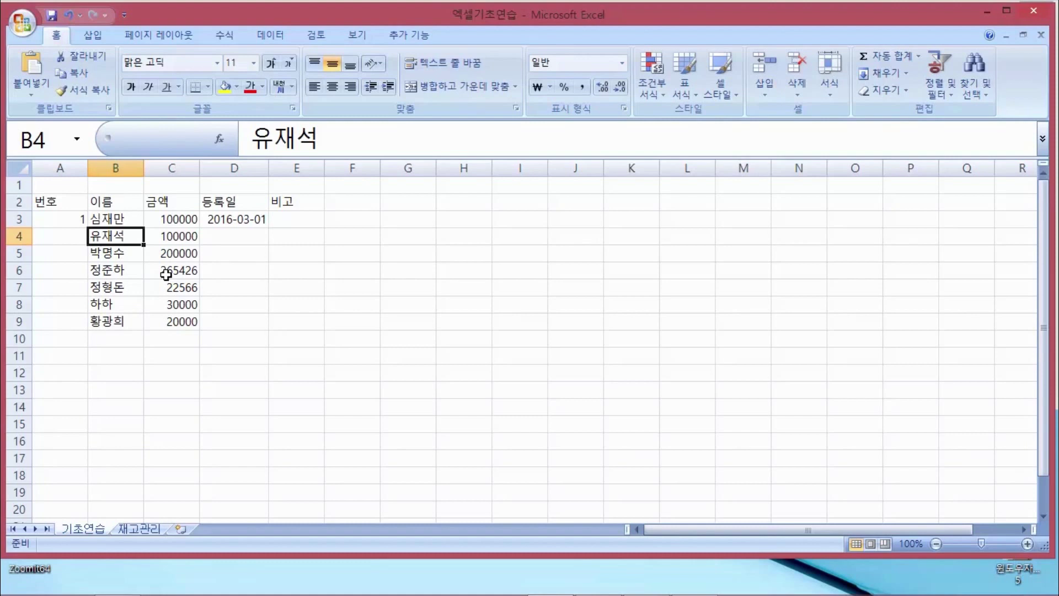
Change B4 from 유재석 to 유느님 via F2, then switch to the Notepad notes
key("Up")
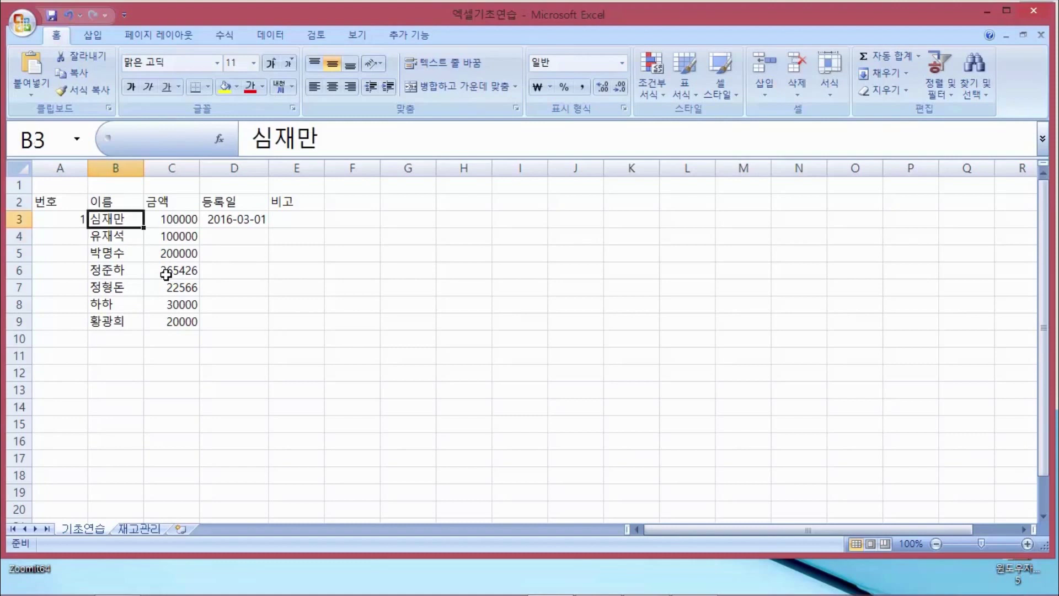
key("Down")
key("F2")
key("BackSpace")
key("BackSpace")
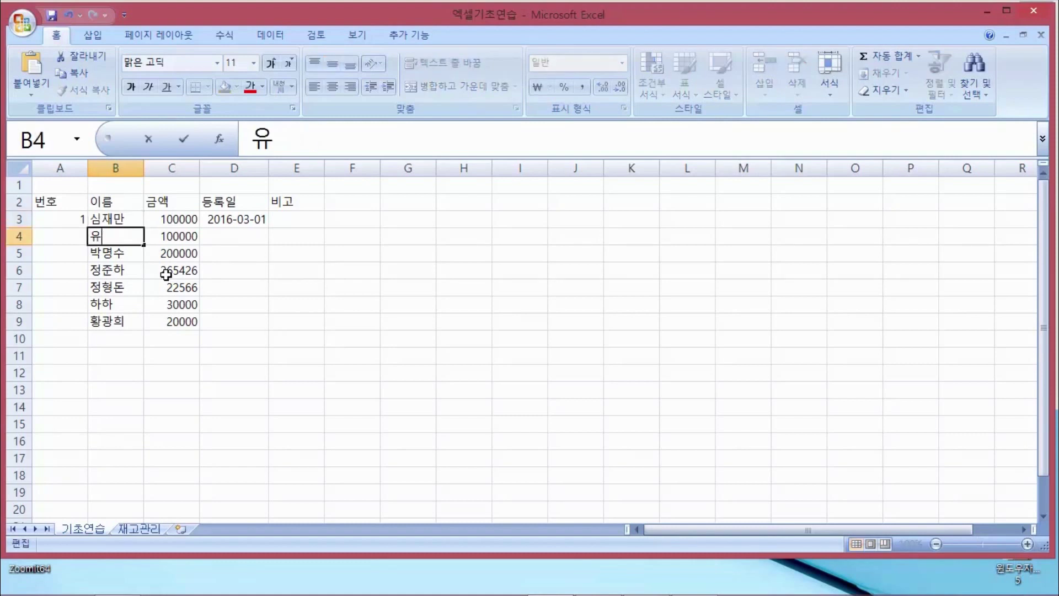
type("느님")
key("Return")
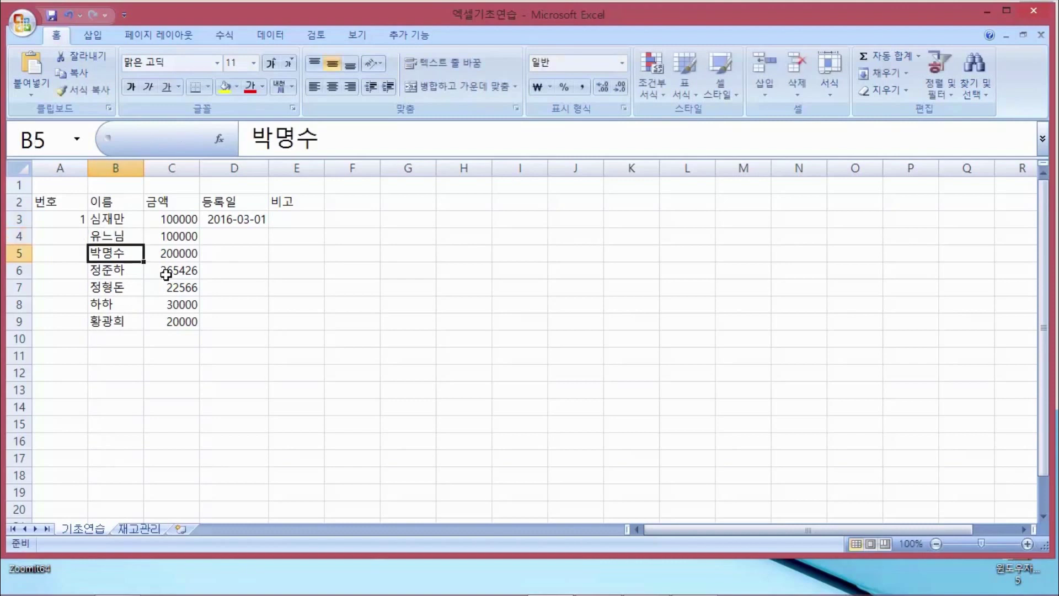
key("Up")
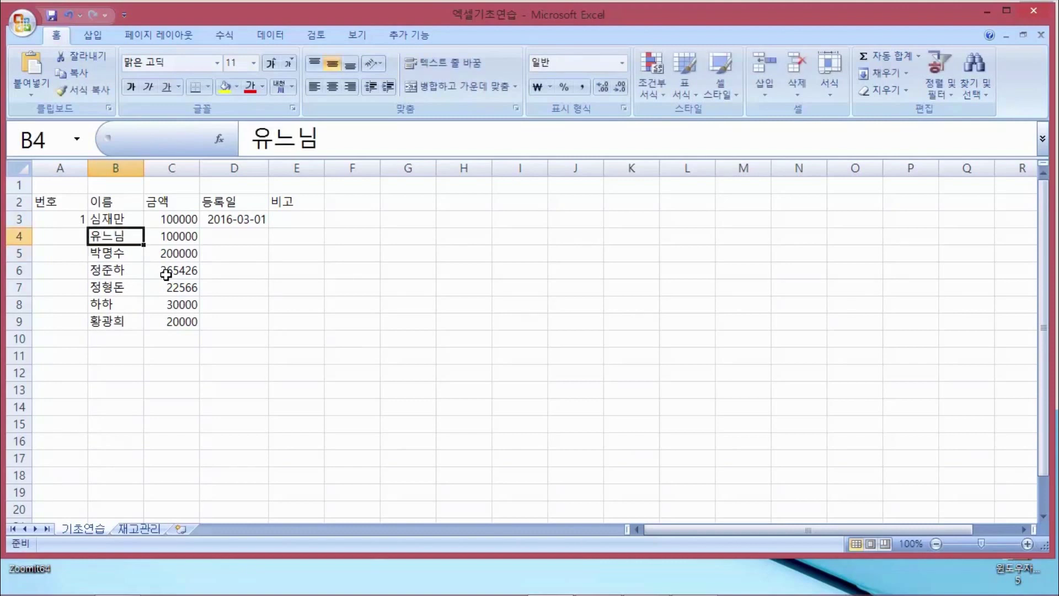
key("alt+Tab")
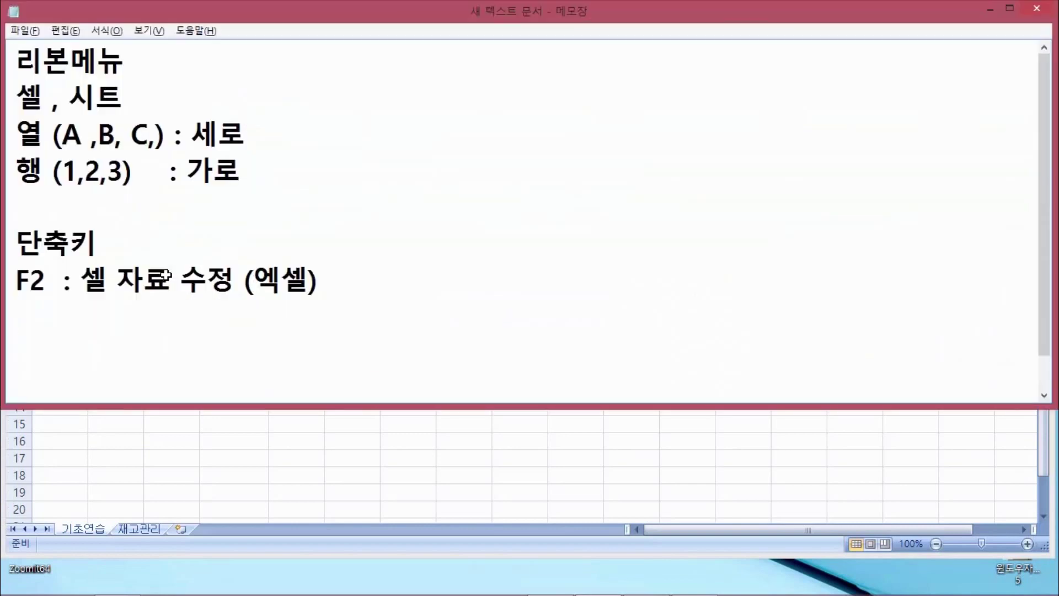
Add the line ': 파일/폴더 이름 변경 (윈도우)' under the F2 note, then return to Excel
type(": ")
type(" 파일/")
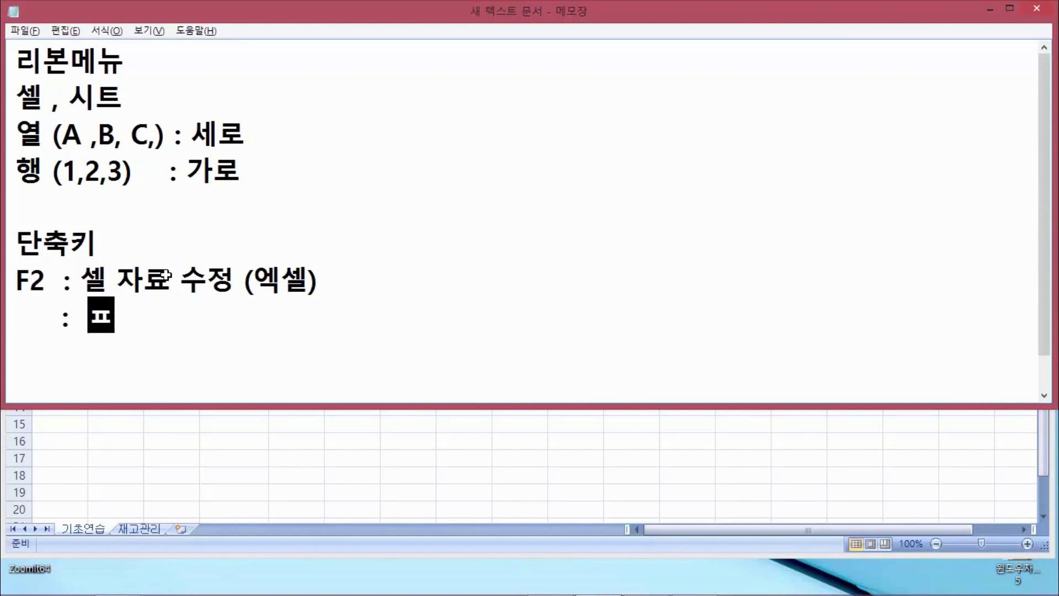
type("폴더 ")
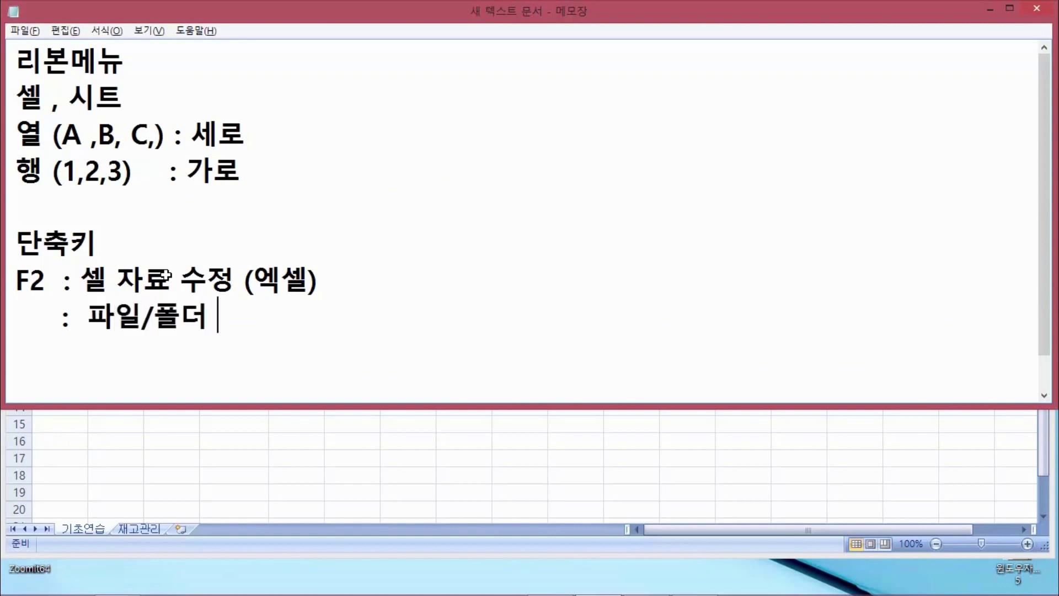
type("이름 변ㄱ경 ")
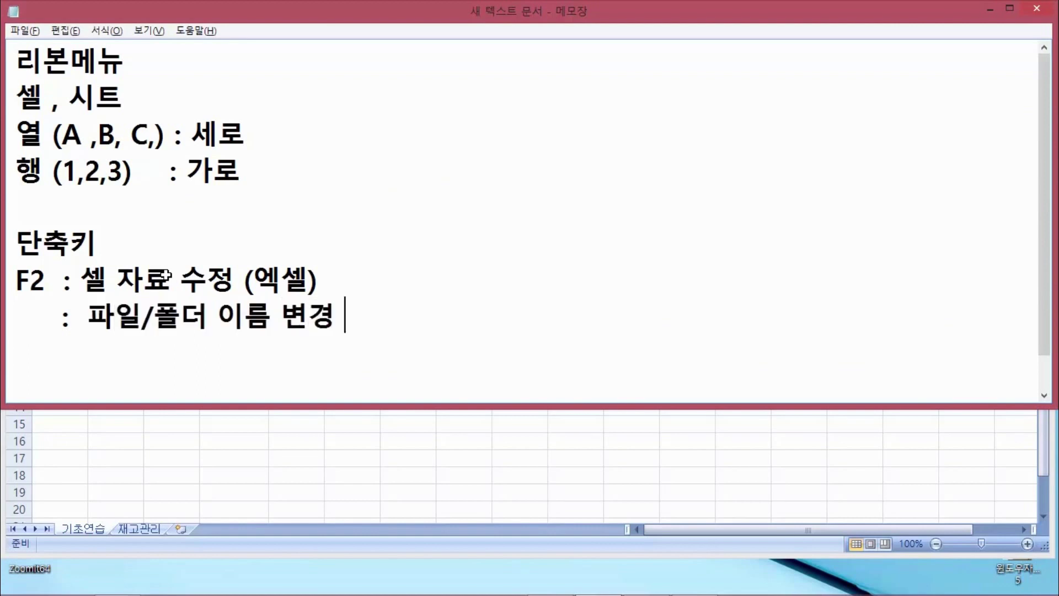
type("(우윈도우)")
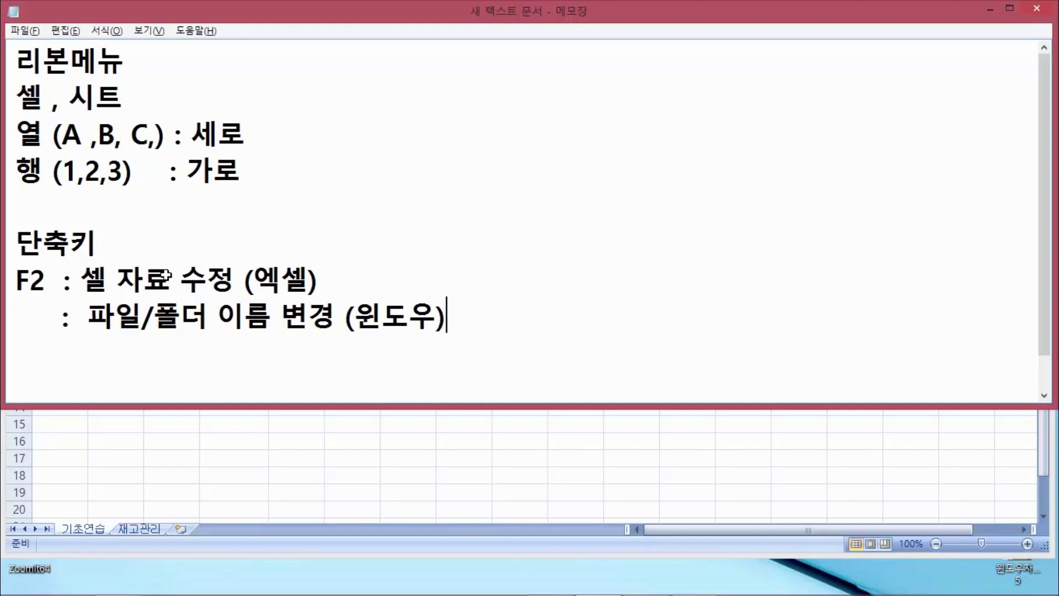
key("ctrl+2")
mouse_move(91, 329)
left_mouse_down()
mouse_move(273, 346)
mouse_move(326, 329)
left_mouse_up()
key("Escape")
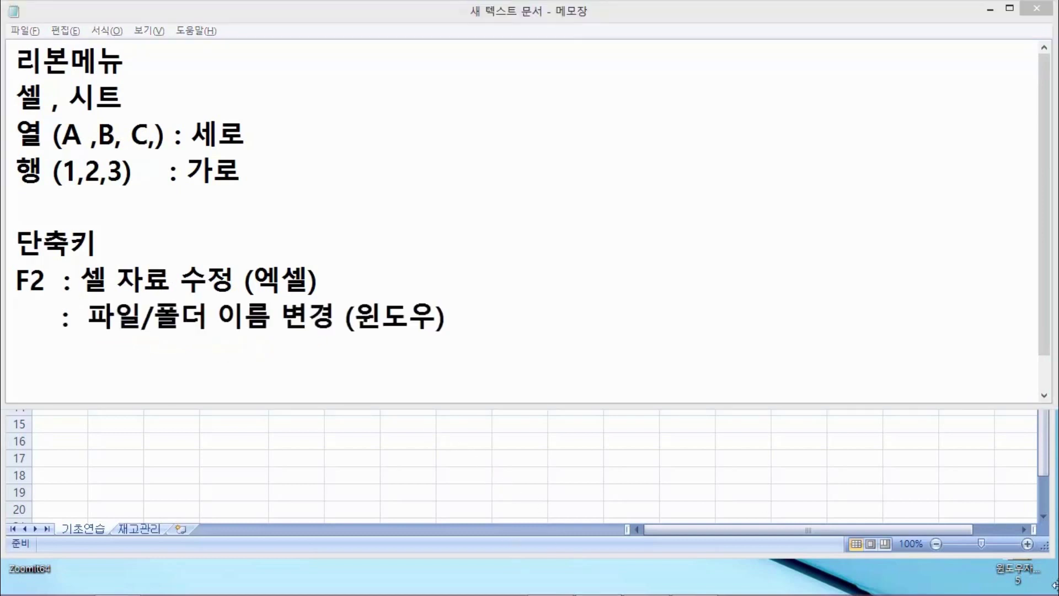
left_click(970, 484)
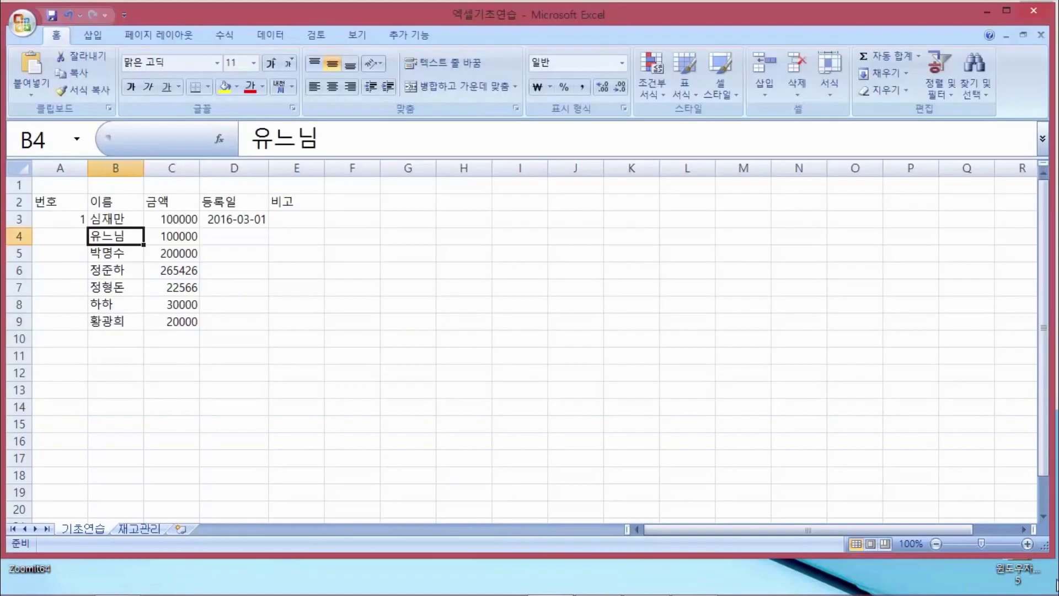
Minimize Excel, then open and close the 새 텍스트 문서 text file on the desktop
left_click(982, 12)
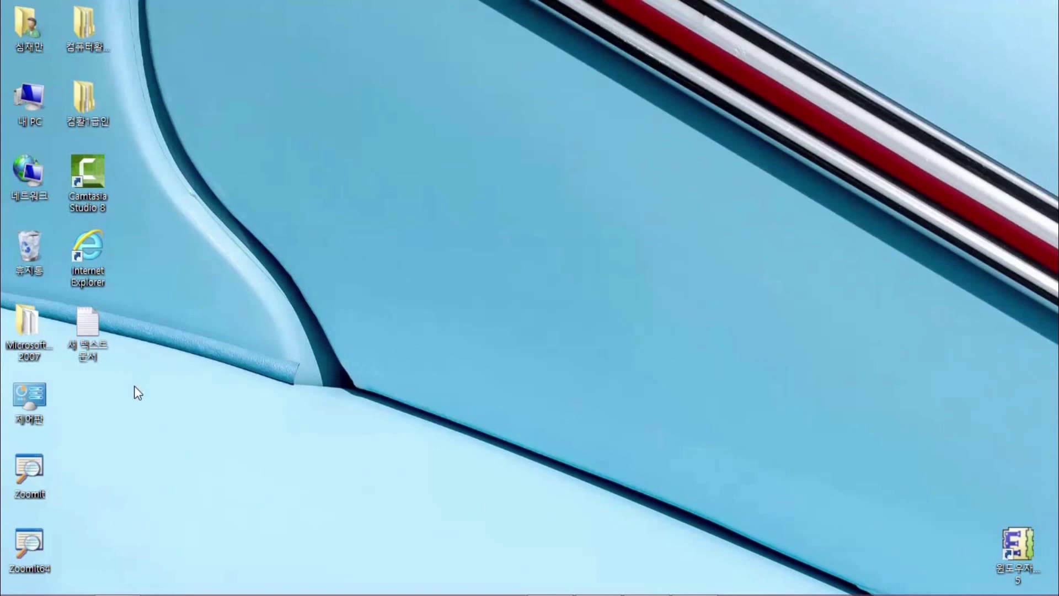
double_click(88, 320)
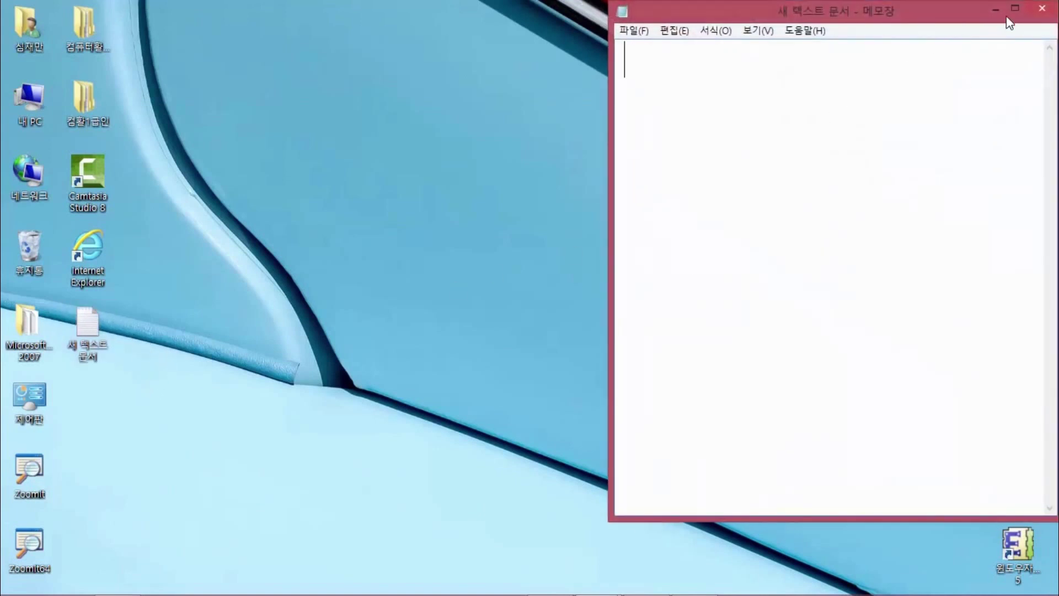
left_click(996, 10)
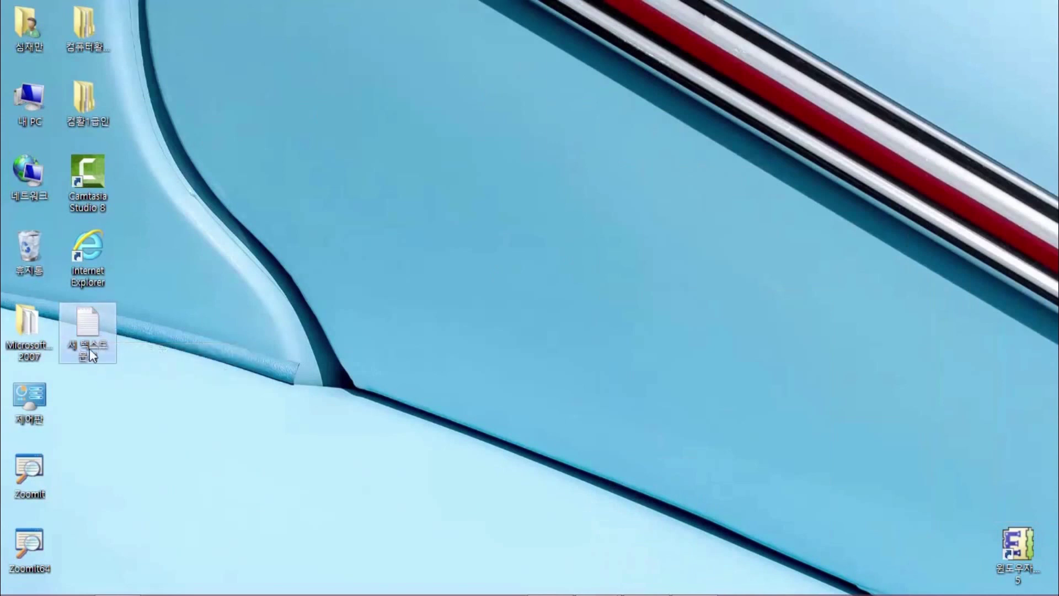
Select the 새 텍스트 문서 file and put its name into edit mode with F2
right_click(91, 337)
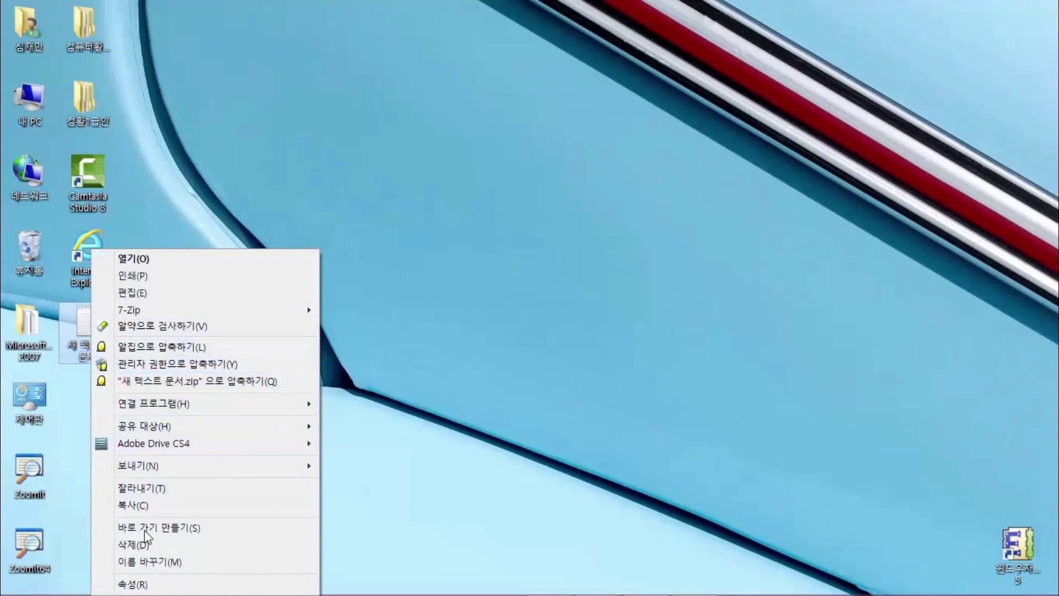
left_click(260, 244)
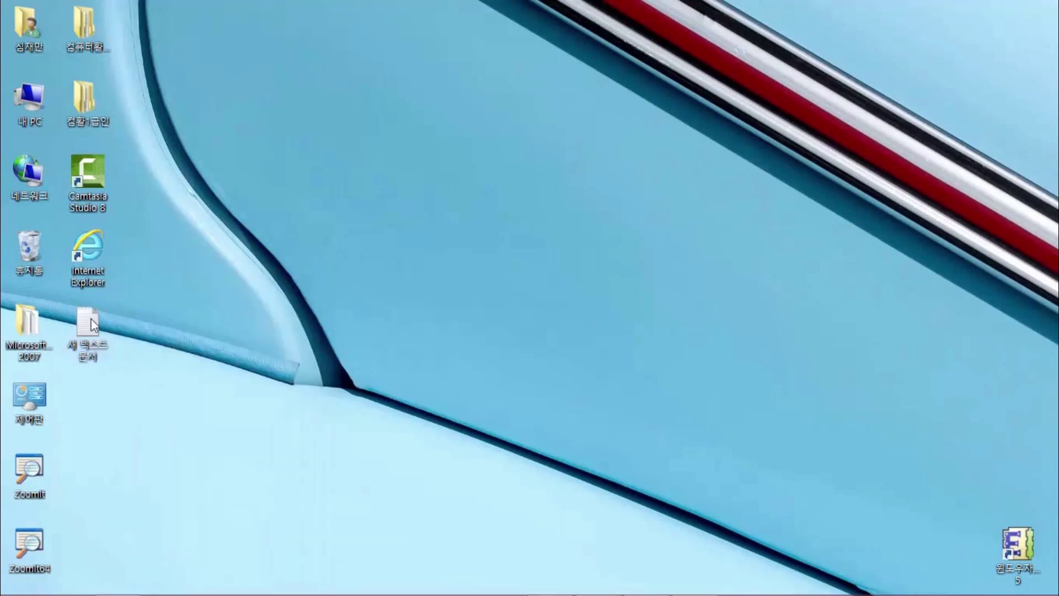
left_click(94, 358)
left_click(147, 361)
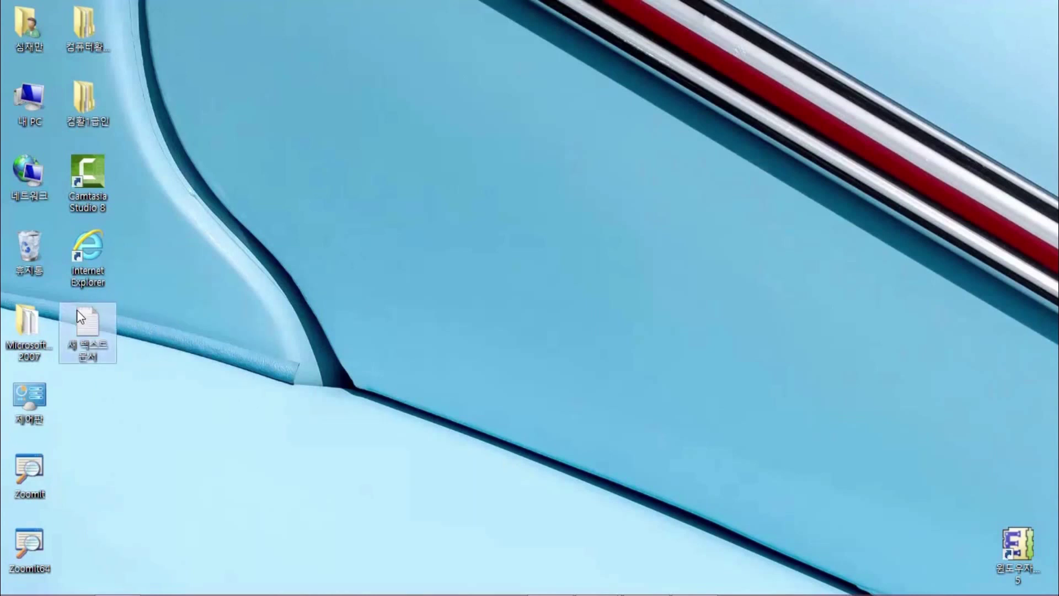
key("F2")
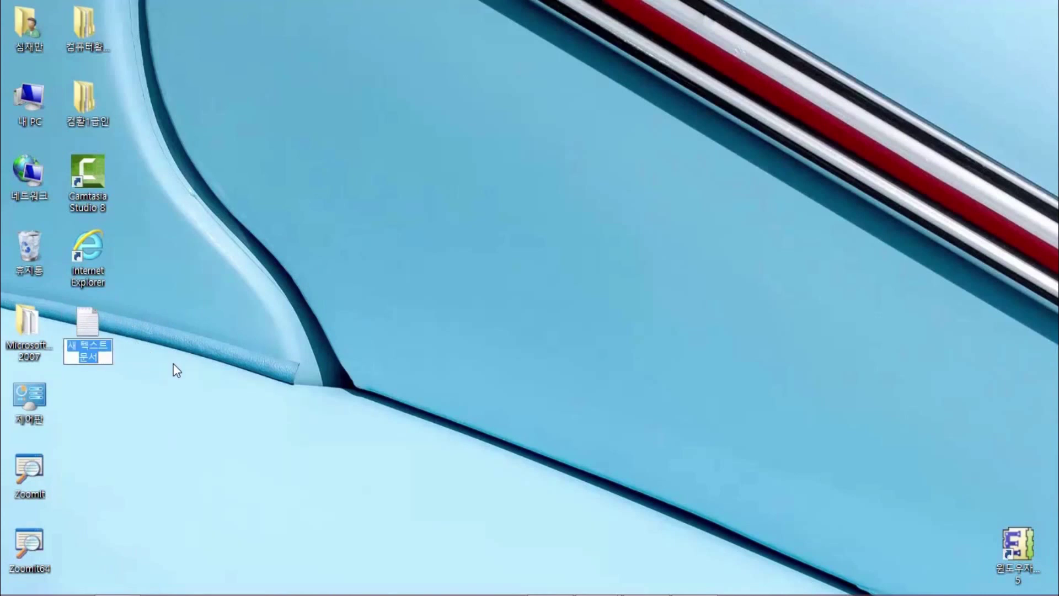
Rename the desktop text file to 컴활문서
key("BackSpace")
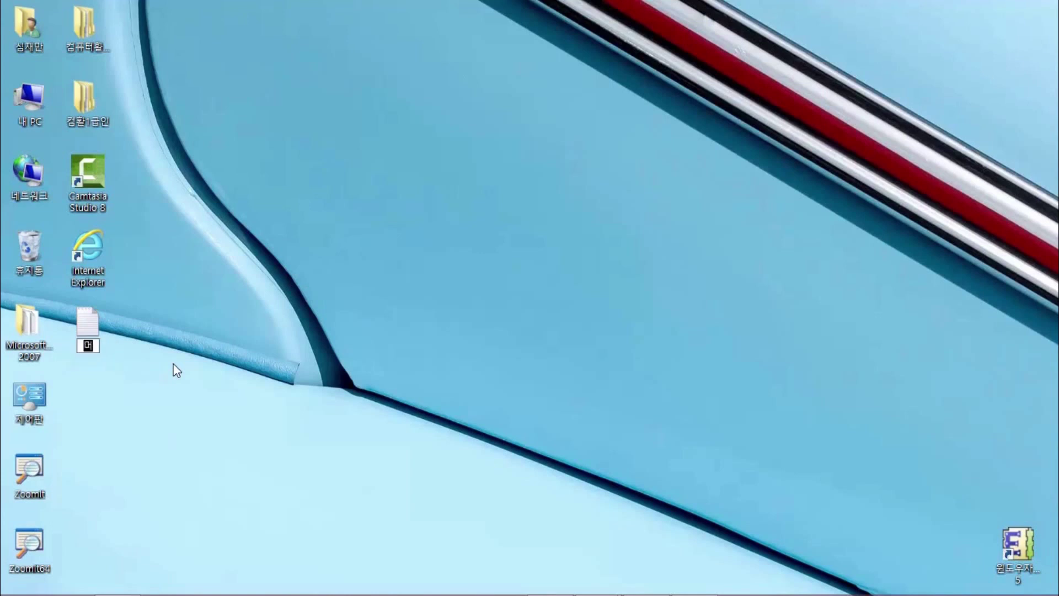
type("컴활문서")
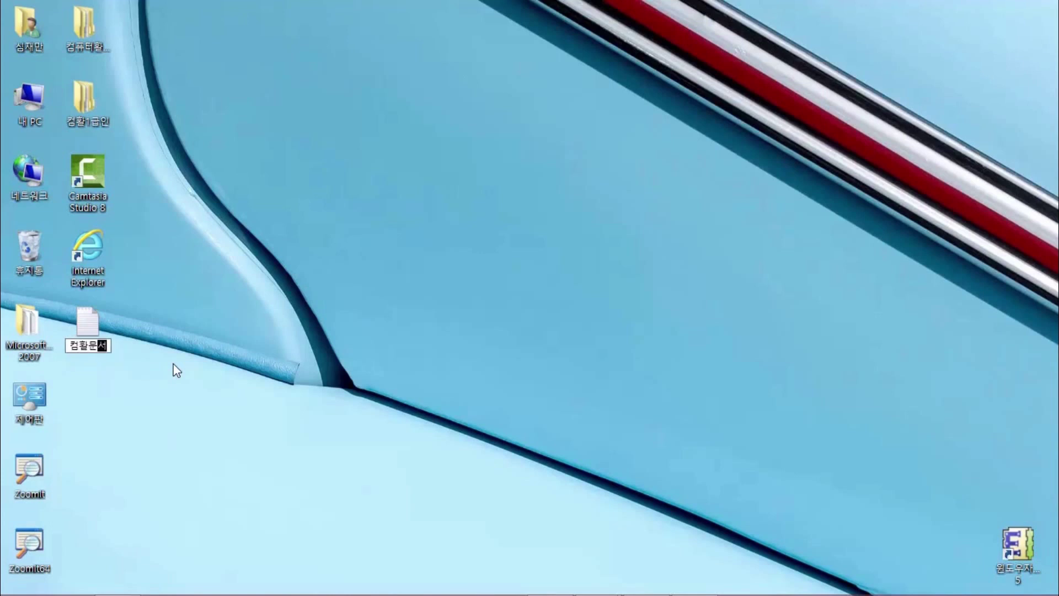
key("Return")
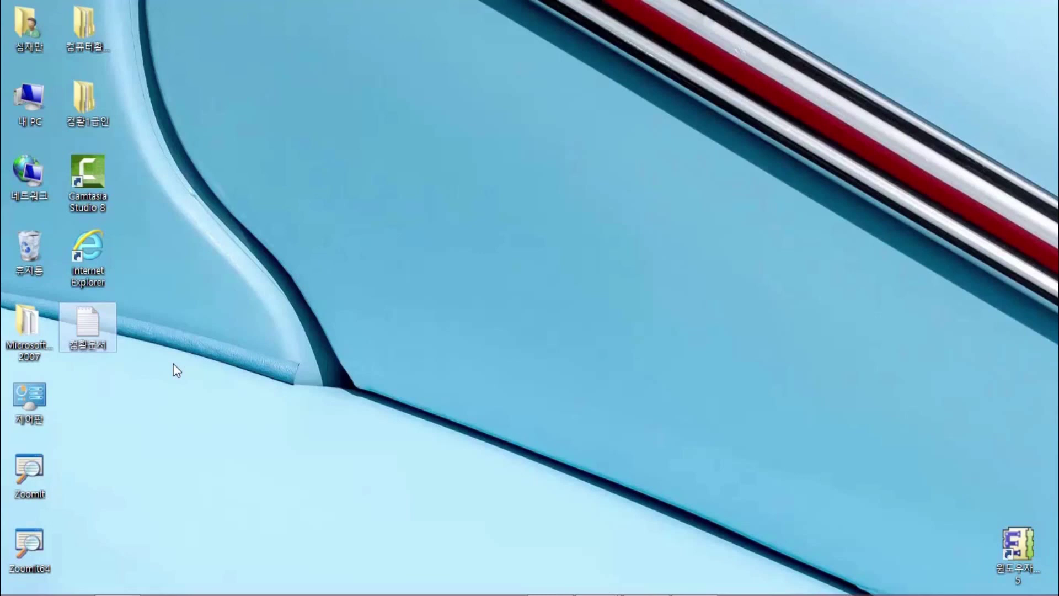
Select the 컴활1급인 folder on the desktop and start, then cancel, an F2 rename
key("Up")
key("Up")
key("Up")
key("Up")
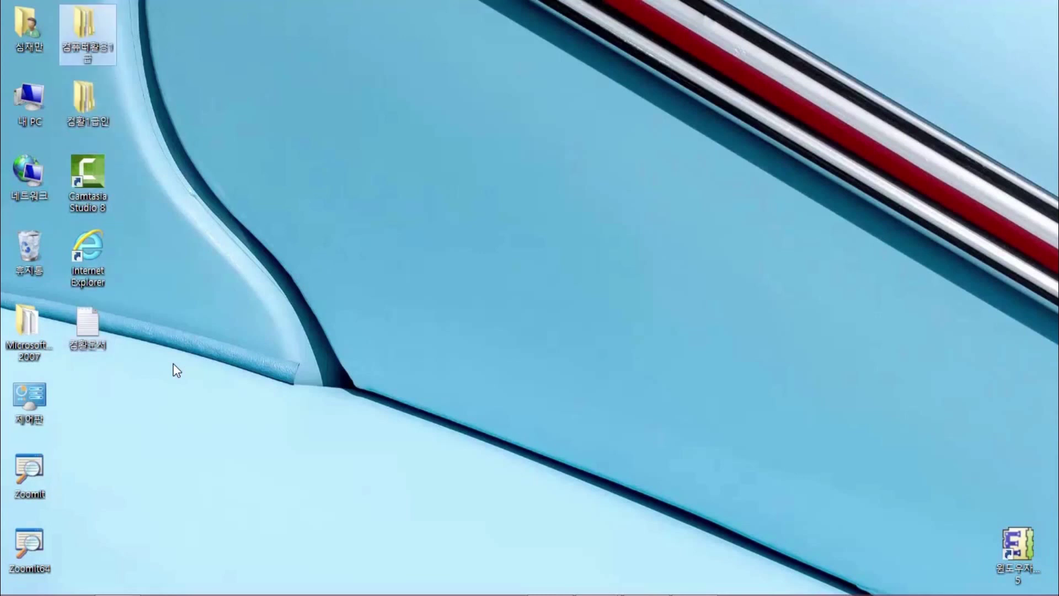
key("Down")
key("Up")
key("Down")
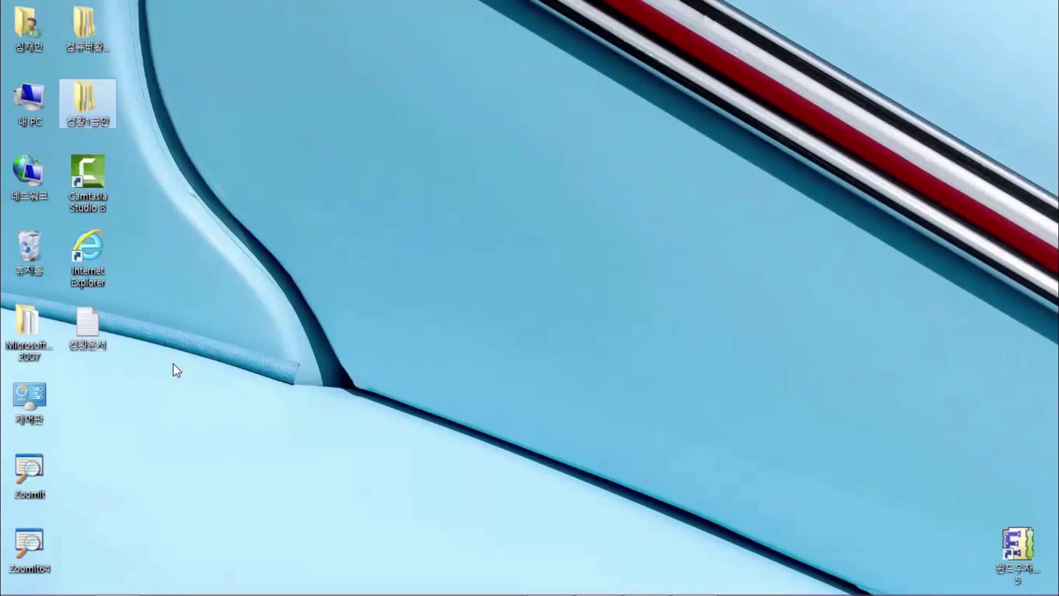
key("Down")
key("Up")
key("Down")
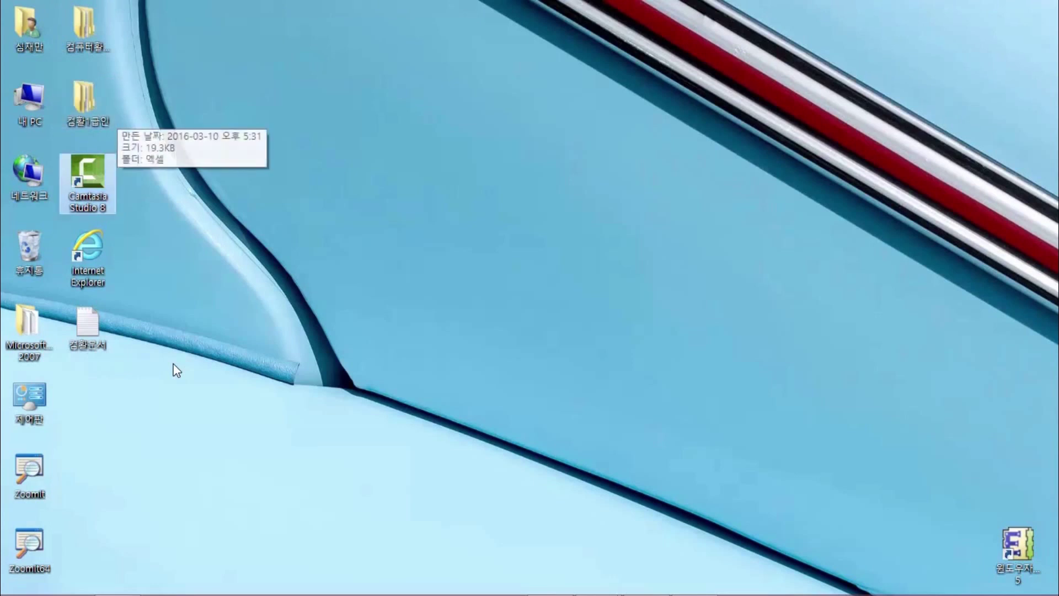
key("Up")
key("F2")
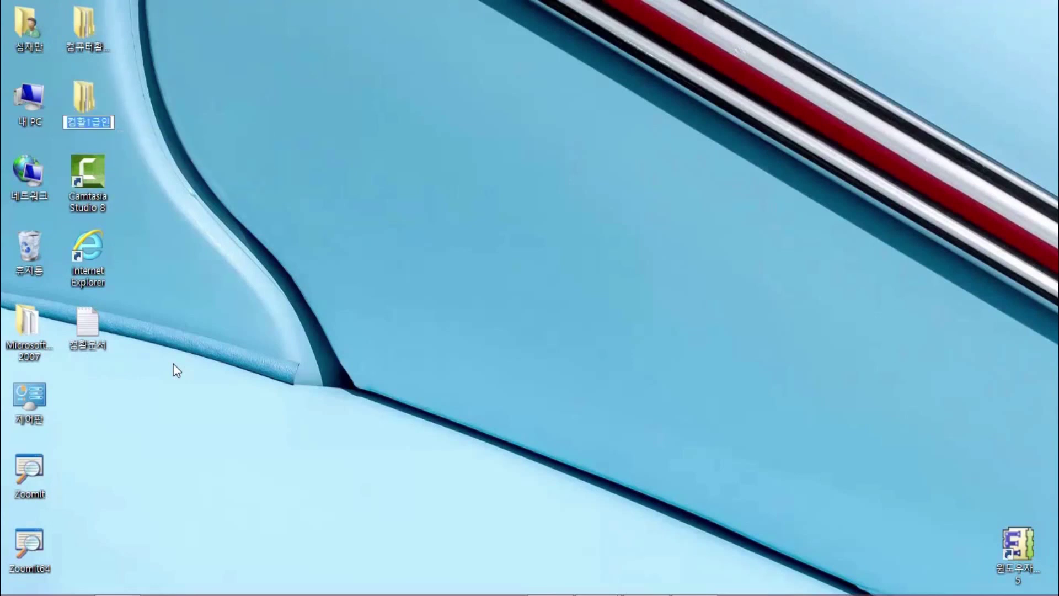
key("Return")
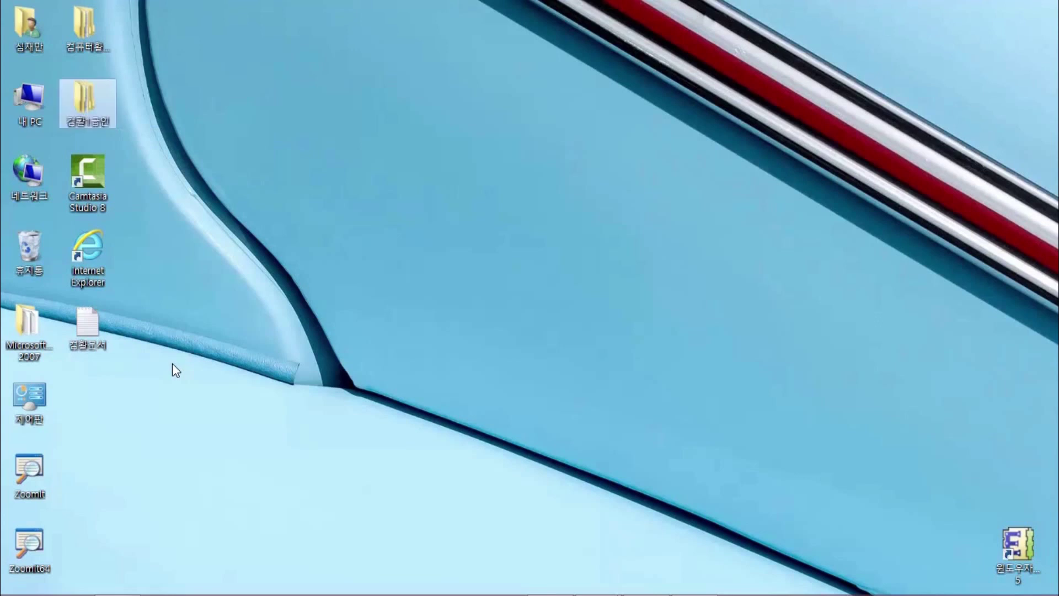
Try renaming the folder to 컴활1급인강 and dismiss the folder-in-use warning
key("F2")
key("End")
type("강")
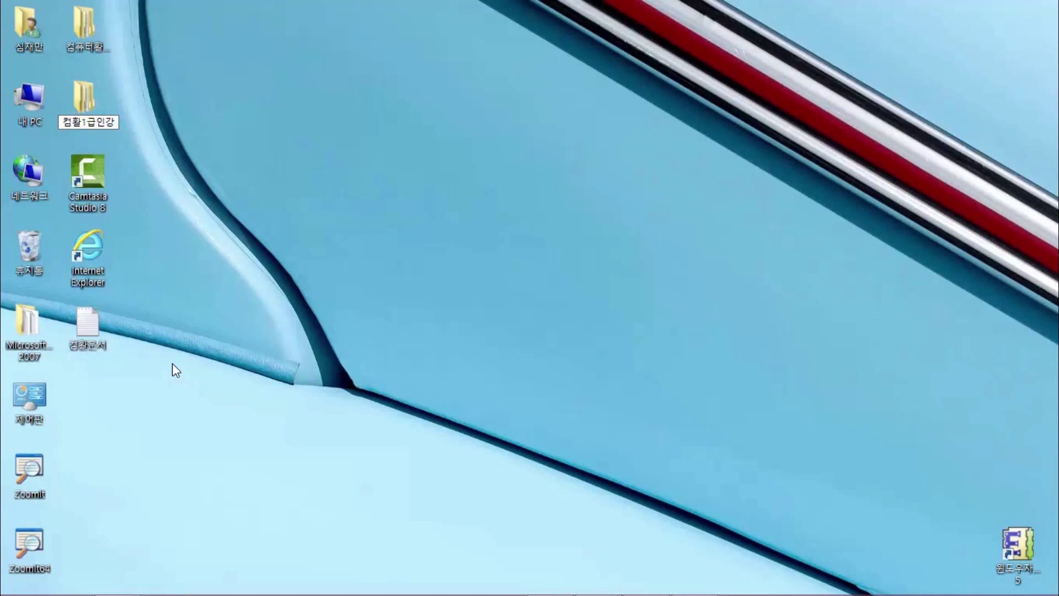
key("Return")
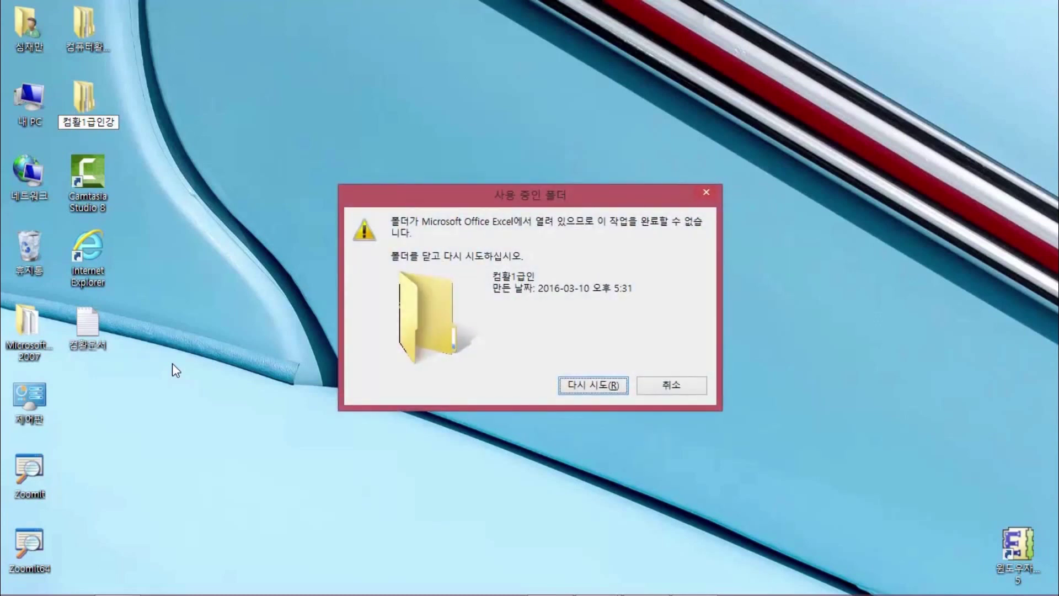
left_click(655, 389)
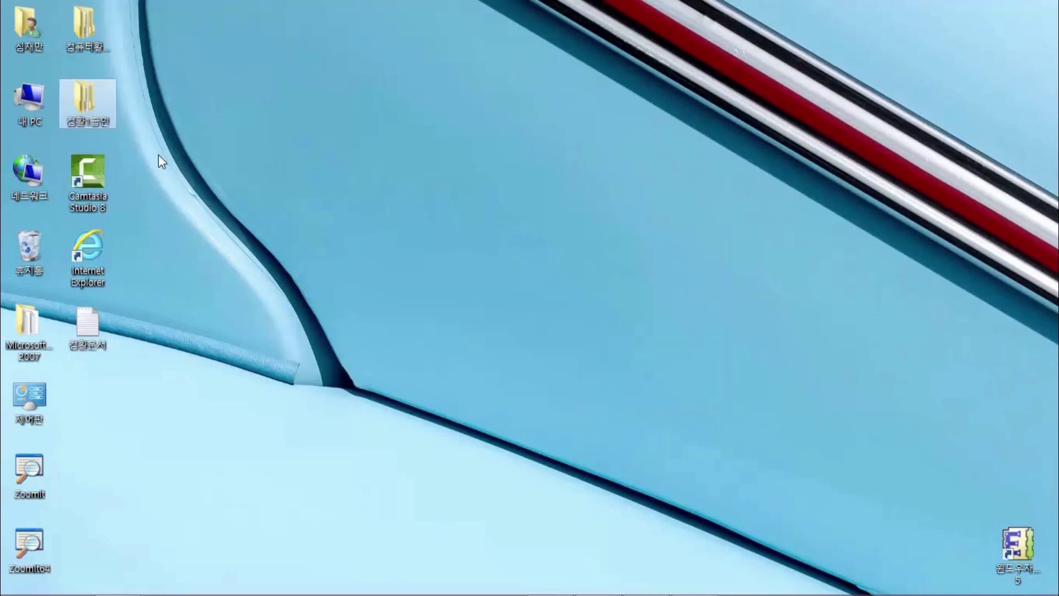
Switch to Notepad, then bring the 3.분석작업 folder window to the front
key("alt+Tab")
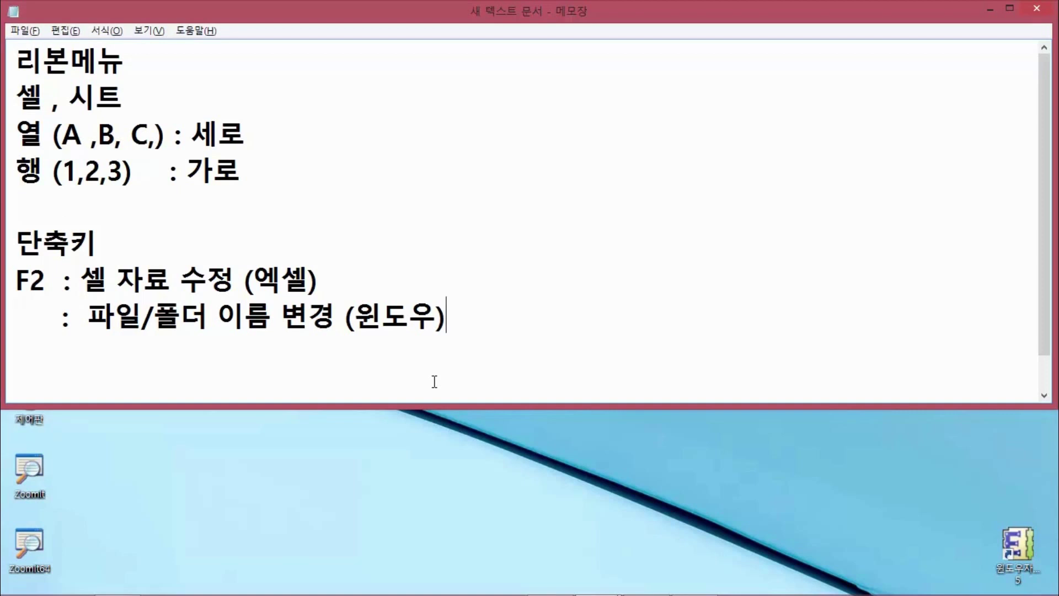
key("alt+Tab")
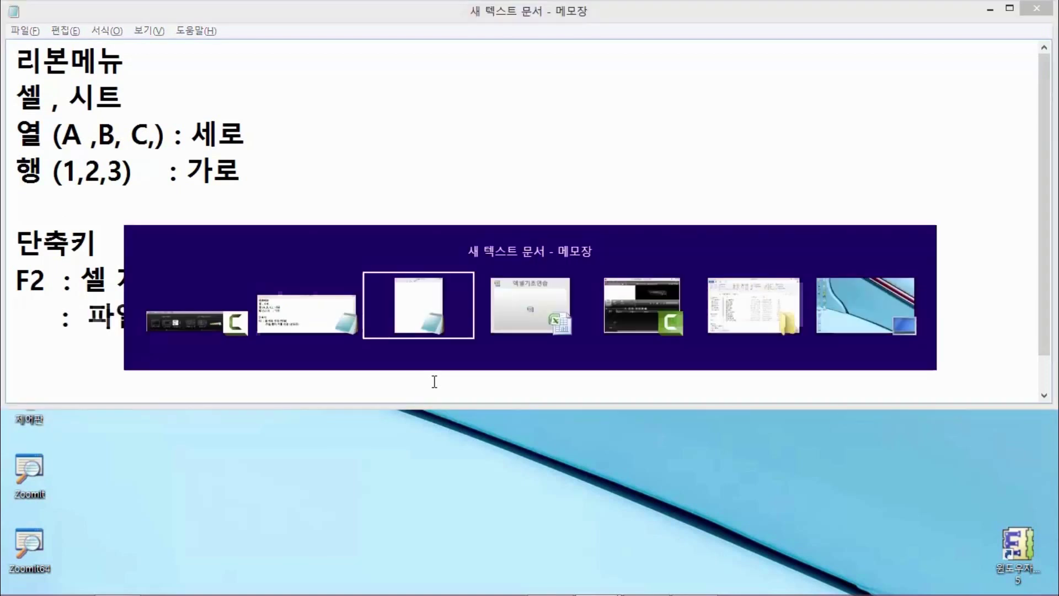
key("alt+Tab")
key("alt+Tab")
key("alt+Tab")
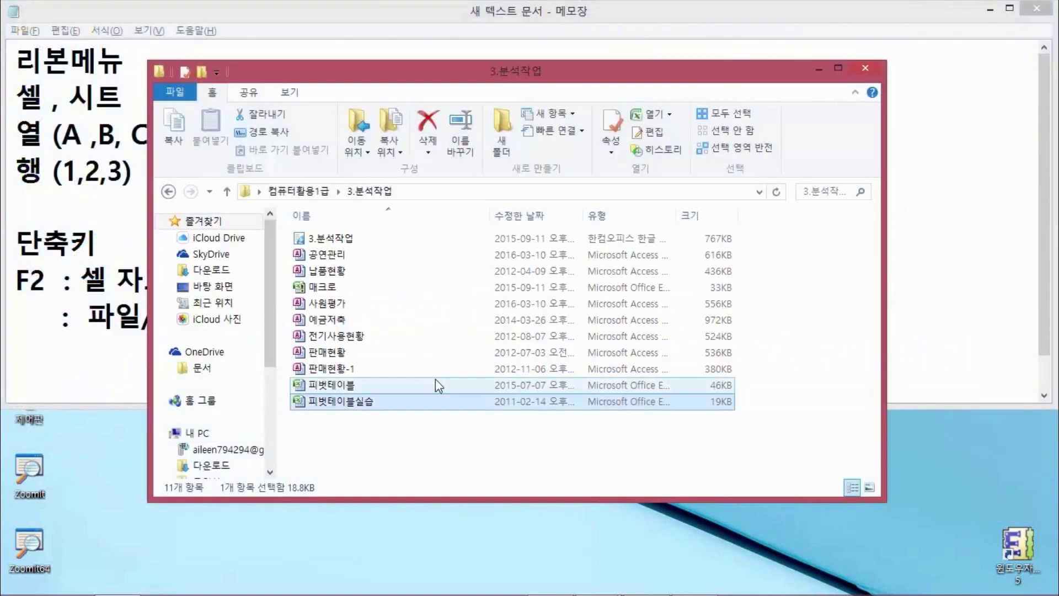